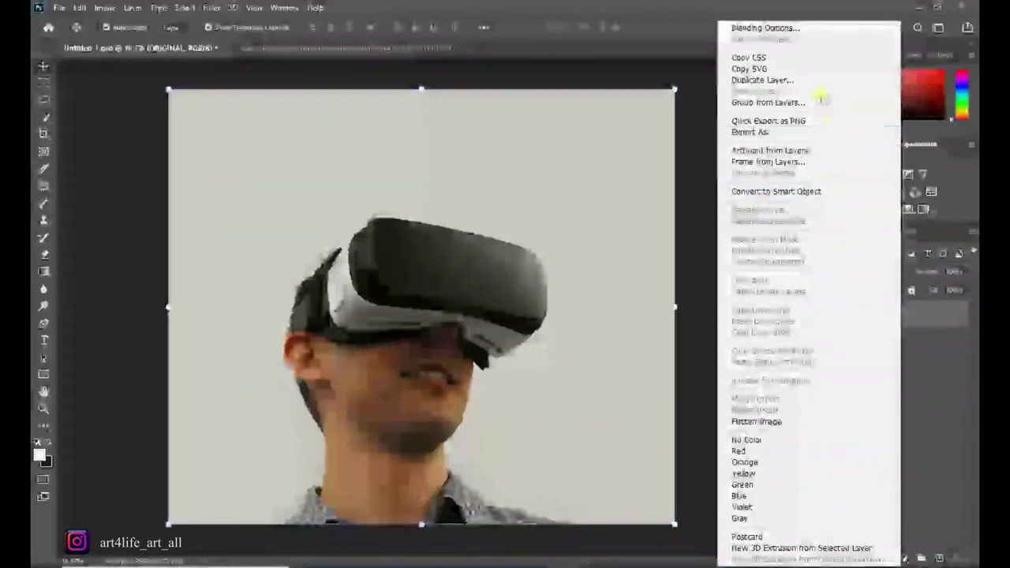
Duplicate the ORIGINAL layer within the same document and name the copy BACKGROUND
{"action": "left_click", "coordinate": [821, 80]}
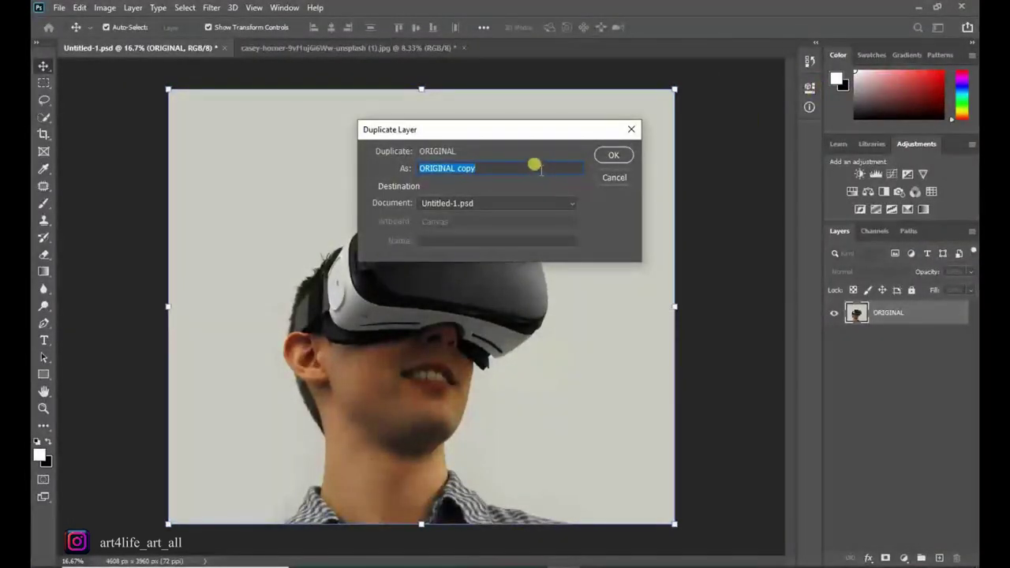
{"action": "key", "text": "BackSpace"}
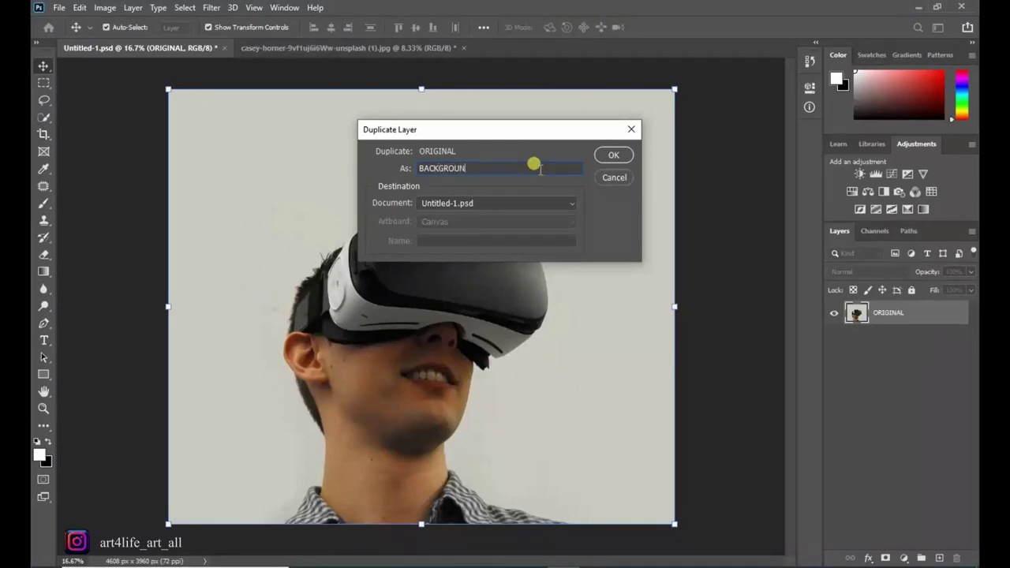
{"action": "left_click", "coordinate": [612, 156]}
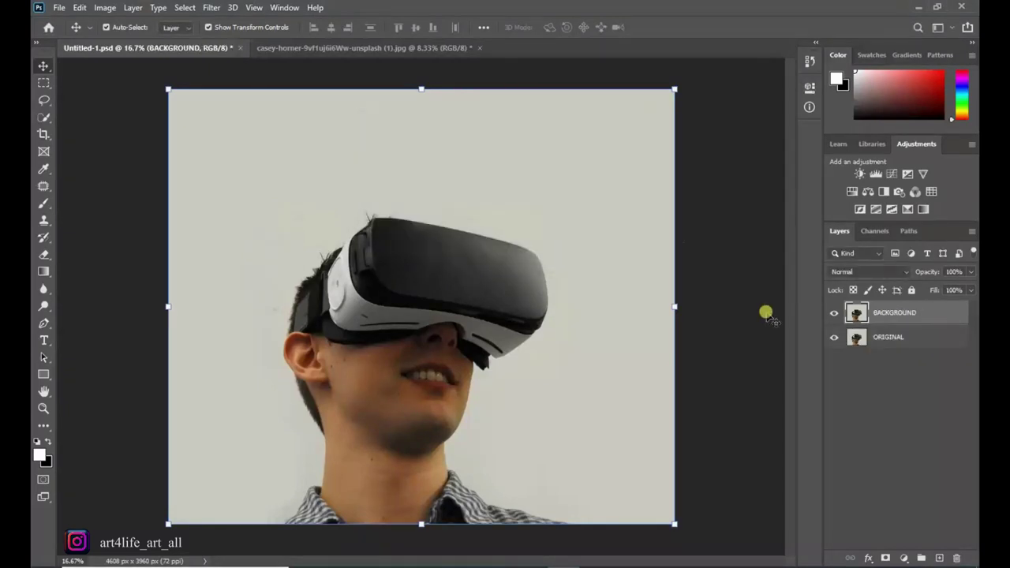
Duplicate the BACKGROUND layer and name the copy MODEL
{"action": "right_click", "coordinate": [903, 312]}
{"action": "left_click", "coordinate": [844, 80]}
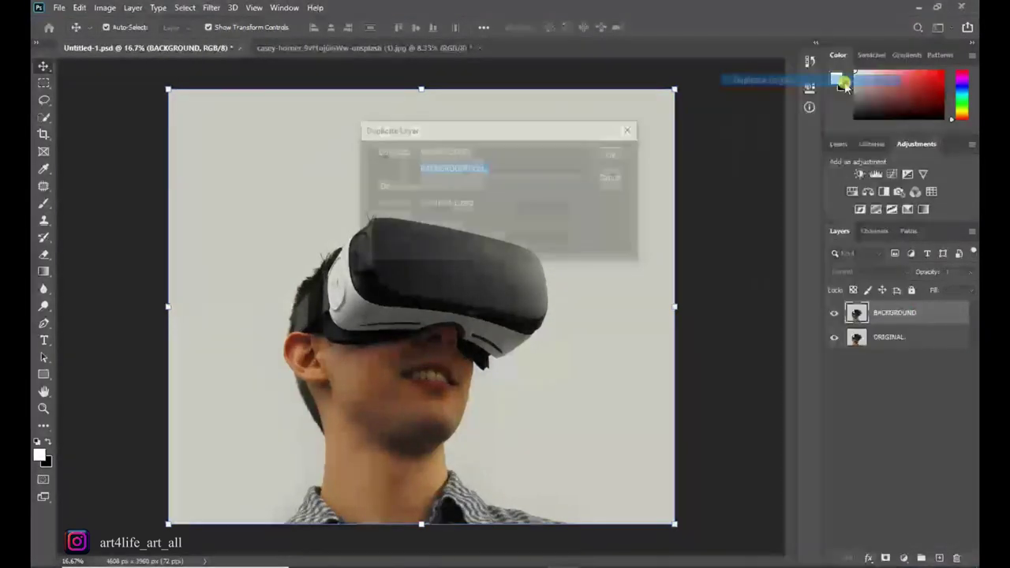
{"action": "key", "text": "BackSpace"}
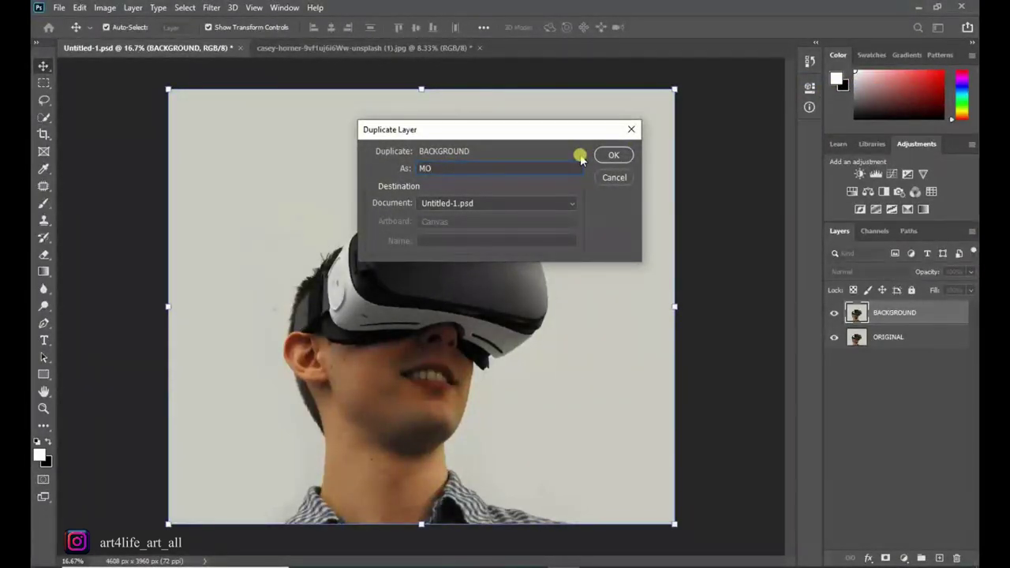
{"action": "left_click", "coordinate": [613, 155]}
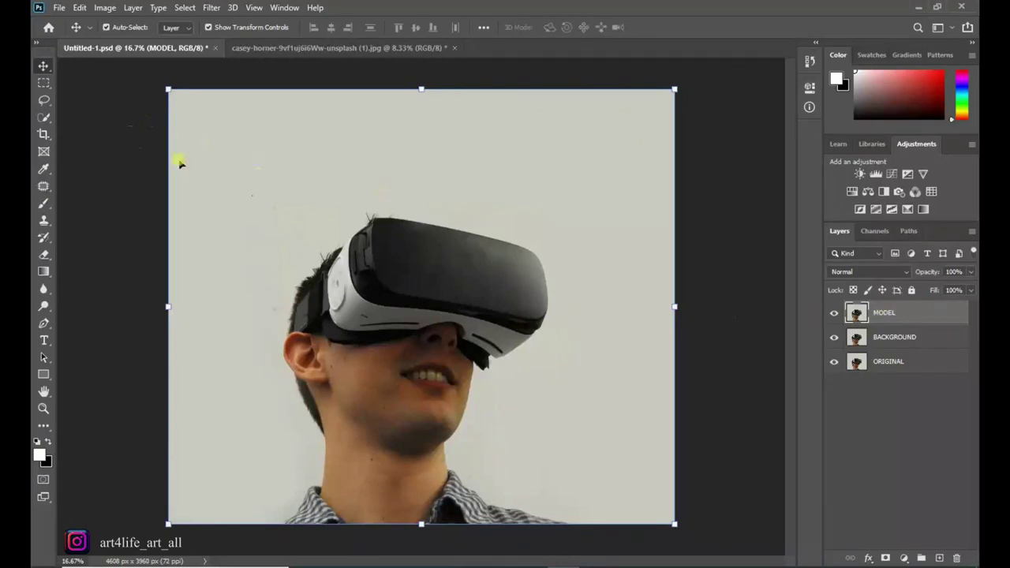
Create a group from the MODEL layer and name the group MODEL
{"action": "right_click", "coordinate": [883, 313]}
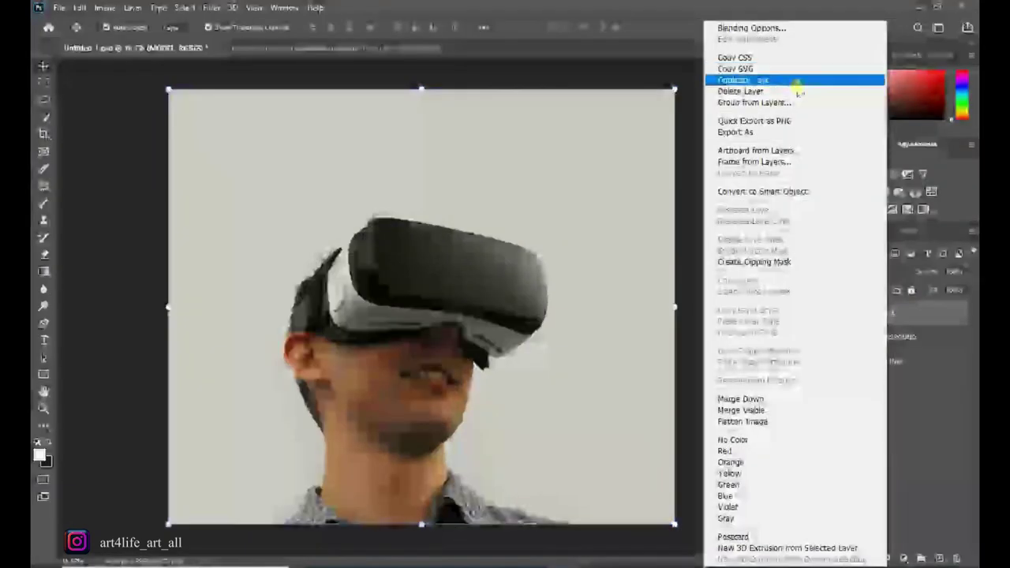
{"action": "left_click", "coordinate": [798, 102]}
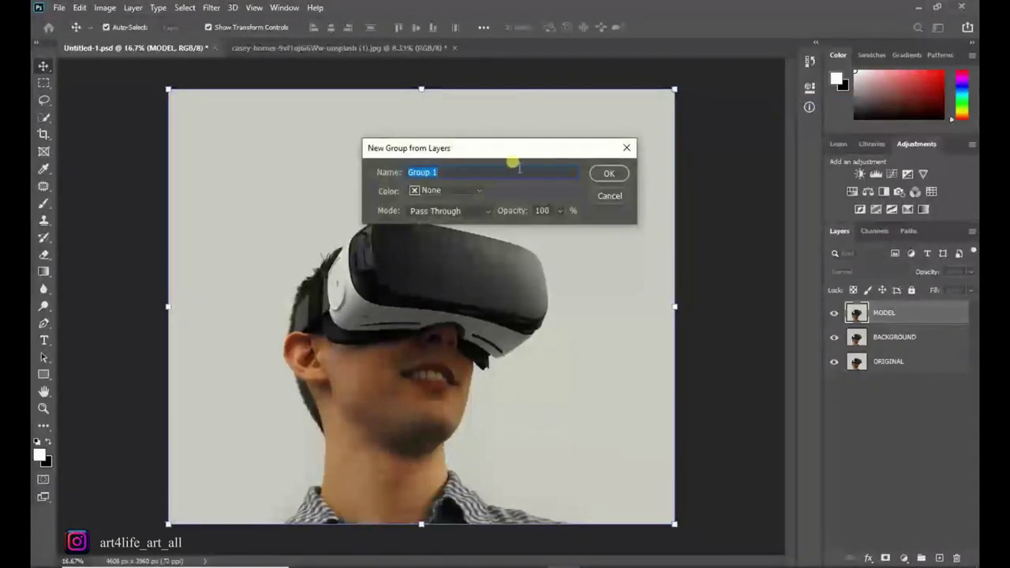
{"action": "key", "text": "BackSpace"}
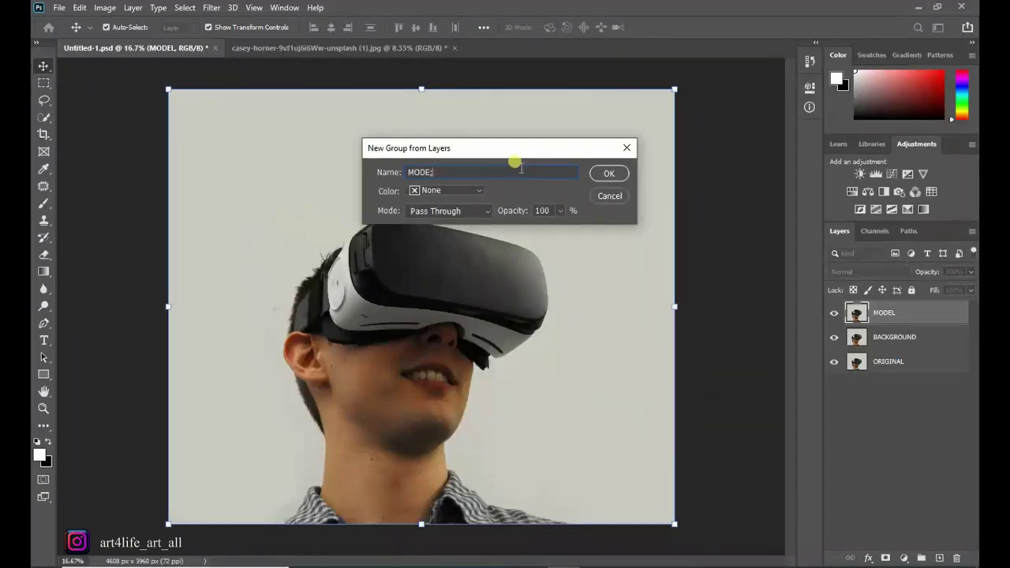
{"action": "type", "text": "MODEL"}
{"action": "left_click", "coordinate": [609, 173]}
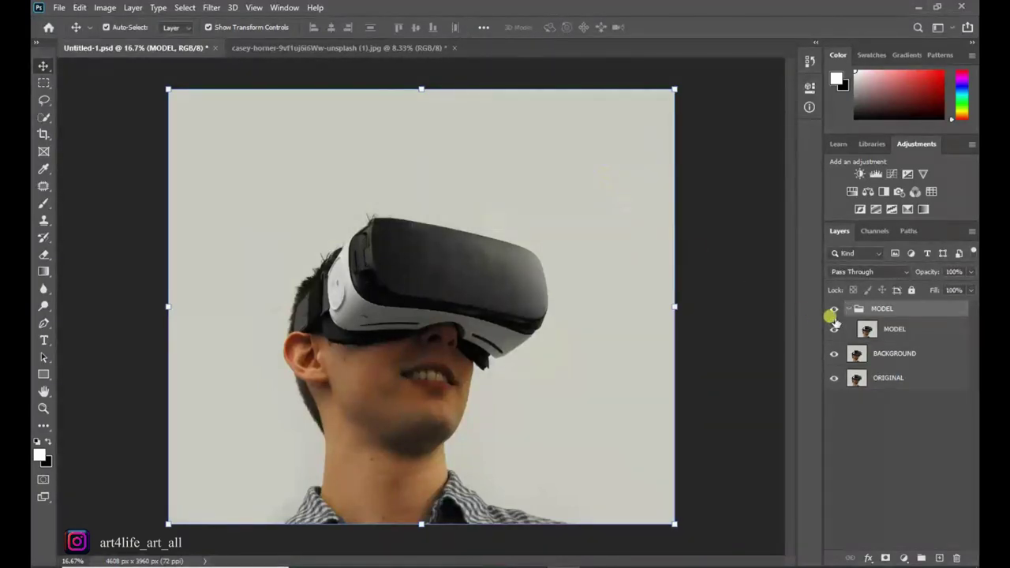
Select the subject on the MODEL layer with Select Subject and add a layer mask from the selection
{"action": "left_click", "coordinate": [849, 309]}
{"action": "left_click", "coordinate": [849, 309]}
{"action": "left_click", "coordinate": [885, 331]}
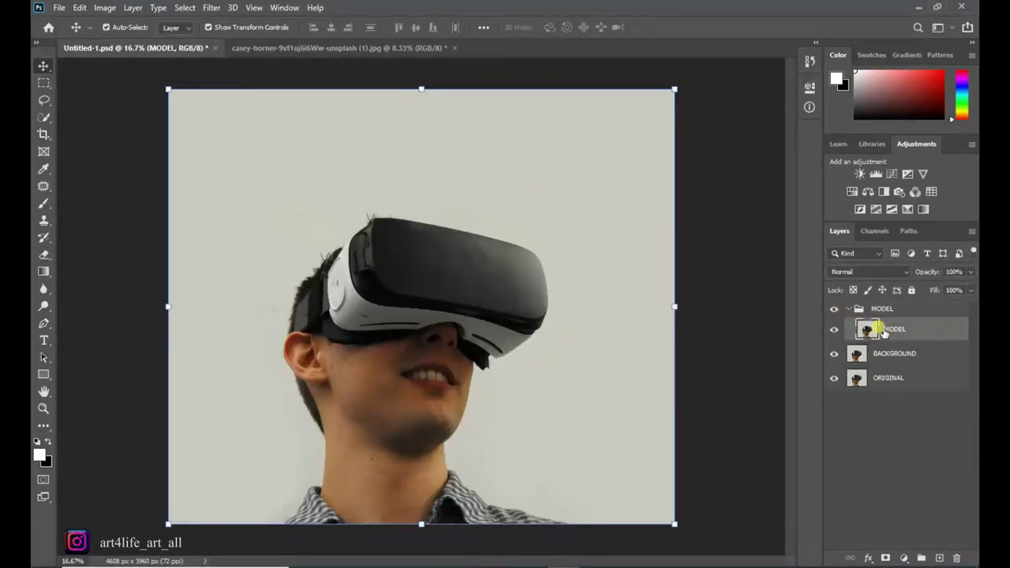
{"action": "left_click", "coordinate": [45, 116]}
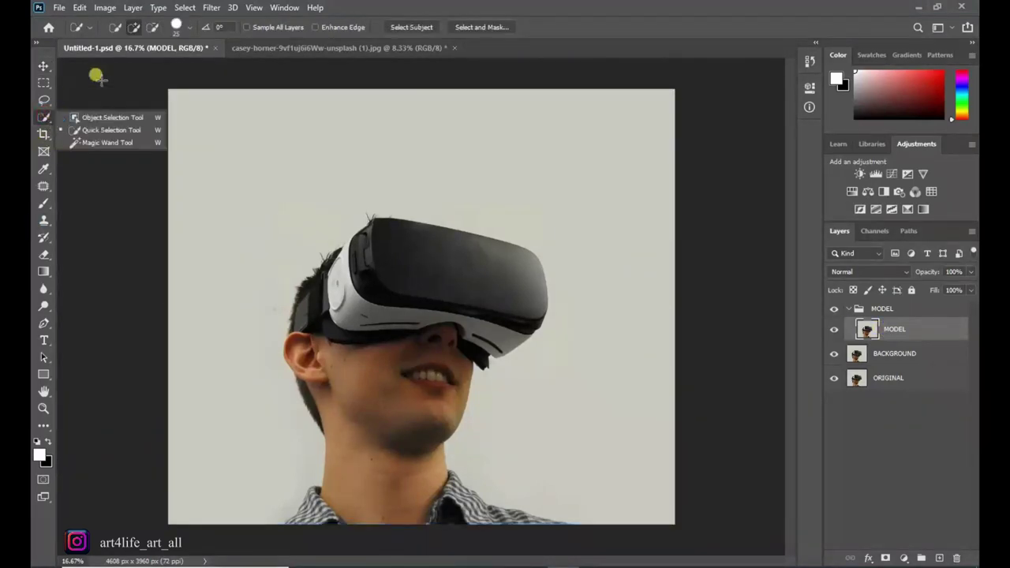
{"action": "left_click", "coordinate": [413, 26]}
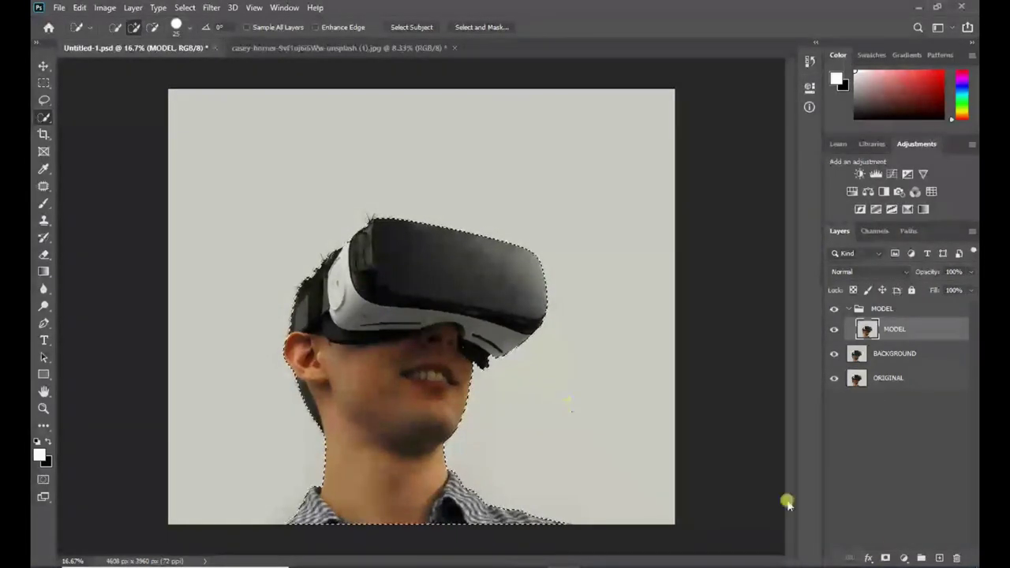
{"action": "left_click", "coordinate": [886, 558]}
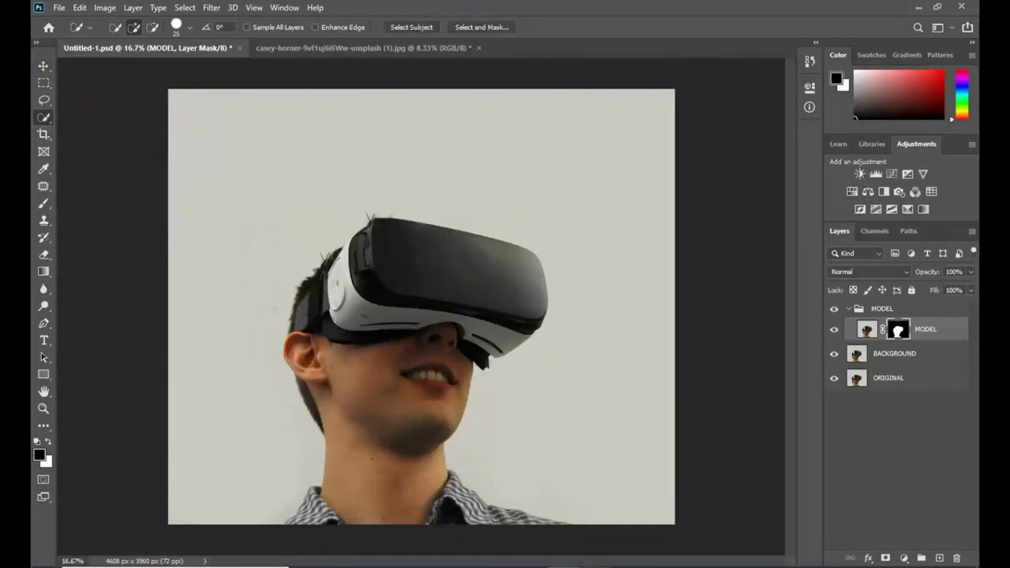
Hide the ORIGINAL layer, keeping the MODEL and BACKGROUND layers visible and the MODEL group expanded
{"action": "key", "text": "v"}
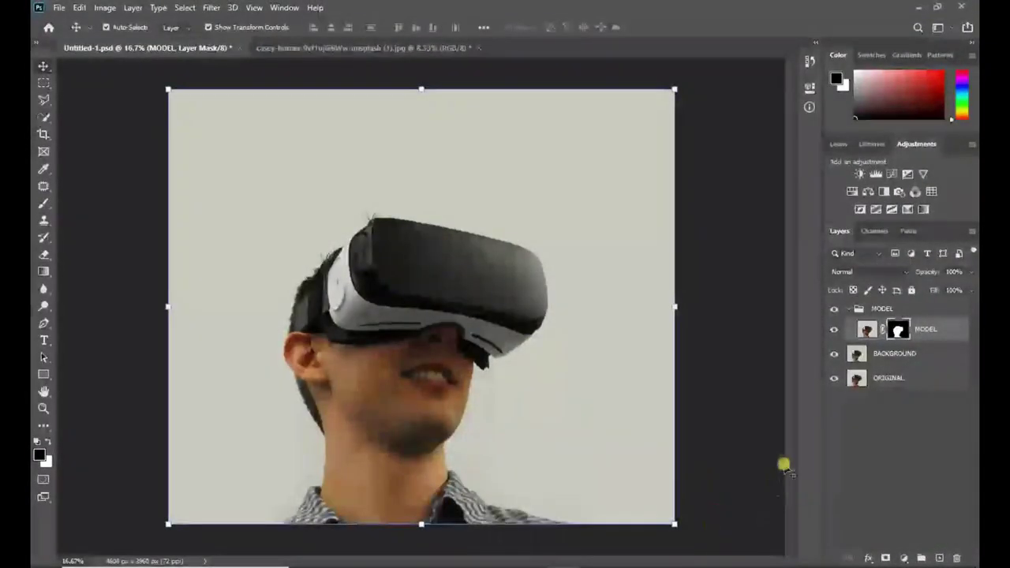
{"action": "left_click", "coordinate": [835, 329]}
{"action": "left_click", "coordinate": [835, 330]}
{"action": "left_click", "coordinate": [833, 376]}
{"action": "left_click", "coordinate": [833, 356]}
{"action": "left_click", "coordinate": [833, 356]}
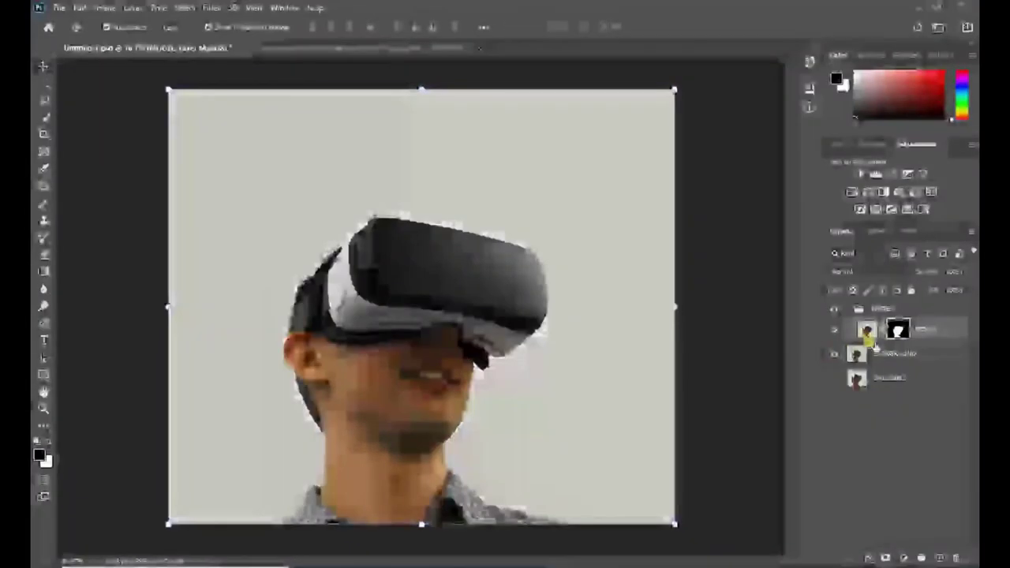
{"action": "left_click", "coordinate": [848, 309]}
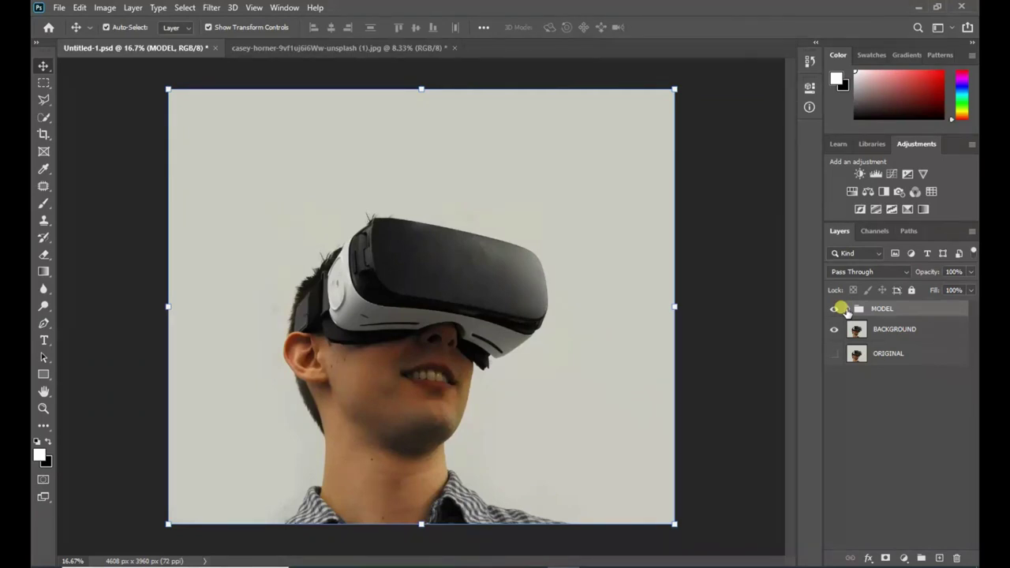
{"action": "left_click", "coordinate": [847, 309]}
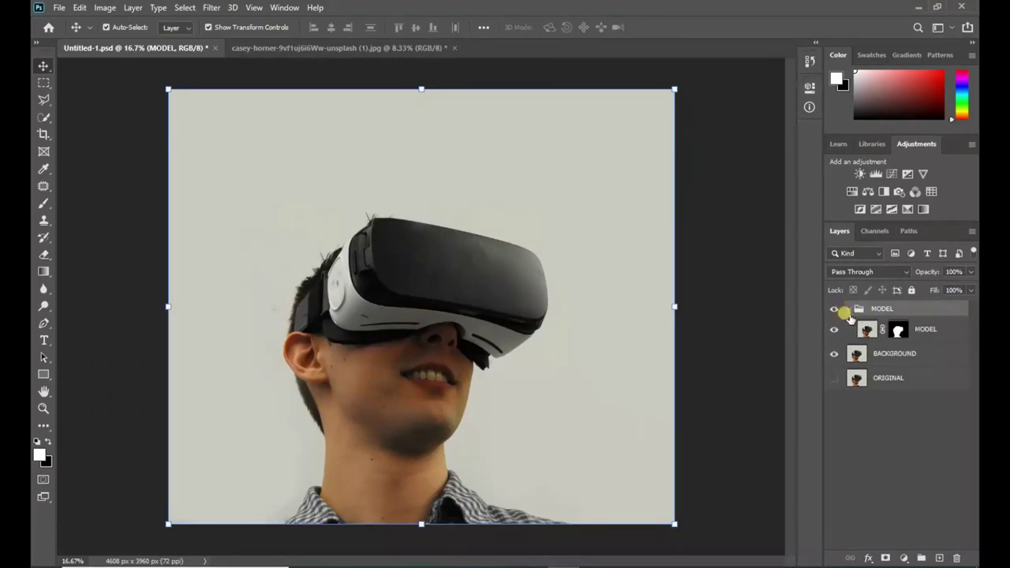
Add a Levels adjustment above the MODEL layer, with midtones at 0.58 and the white output level at 90
{"action": "left_click", "coordinate": [925, 328]}
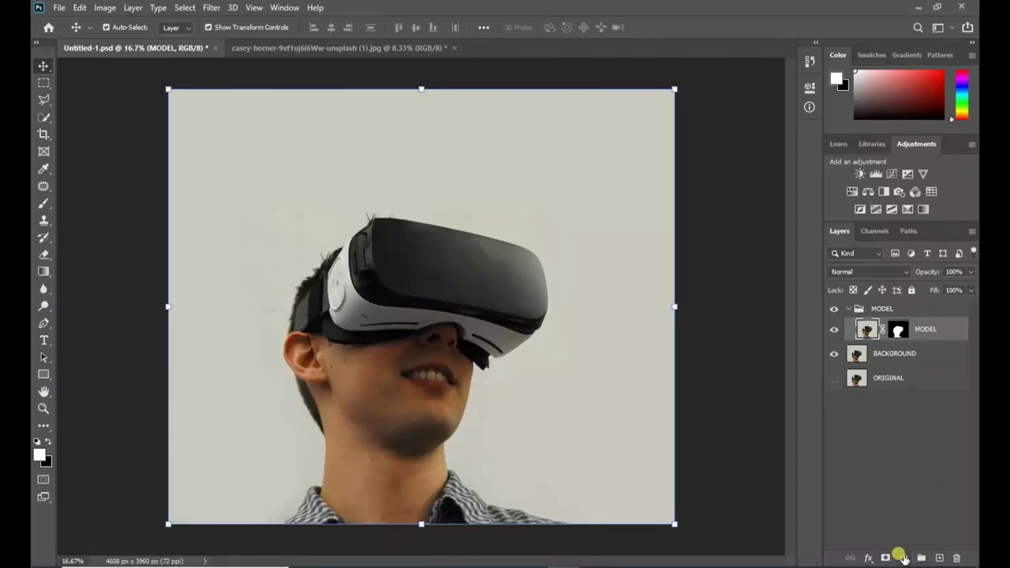
{"action": "left_click", "coordinate": [903, 558]}
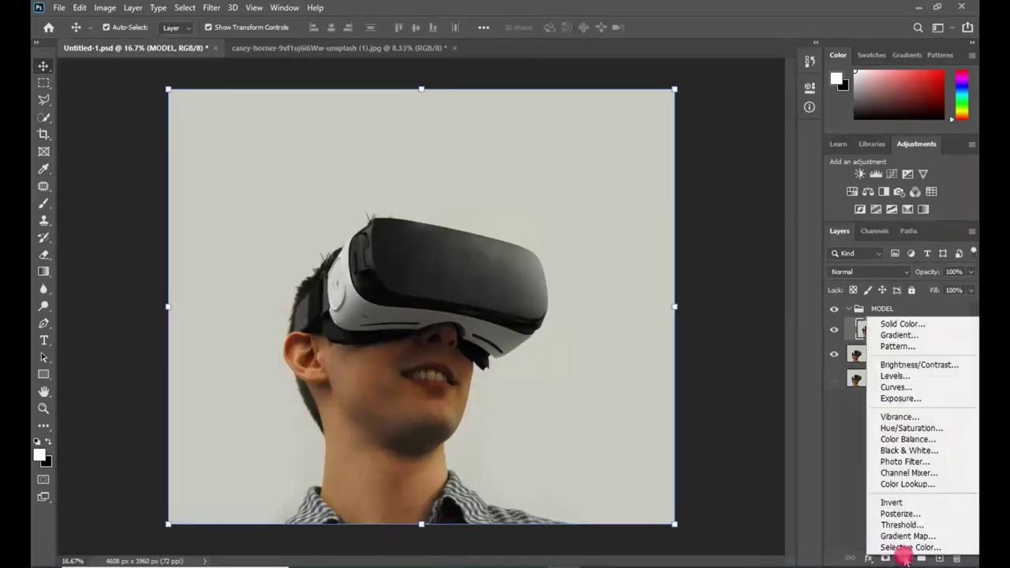
{"action": "left_click", "coordinate": [907, 379]}
{"action": "left_click_drag", "start_coordinate": [779, 254], "coordinate": [679, 261]}
{"action": "left_click_drag", "start_coordinate": [701, 223], "coordinate": [716, 229]}
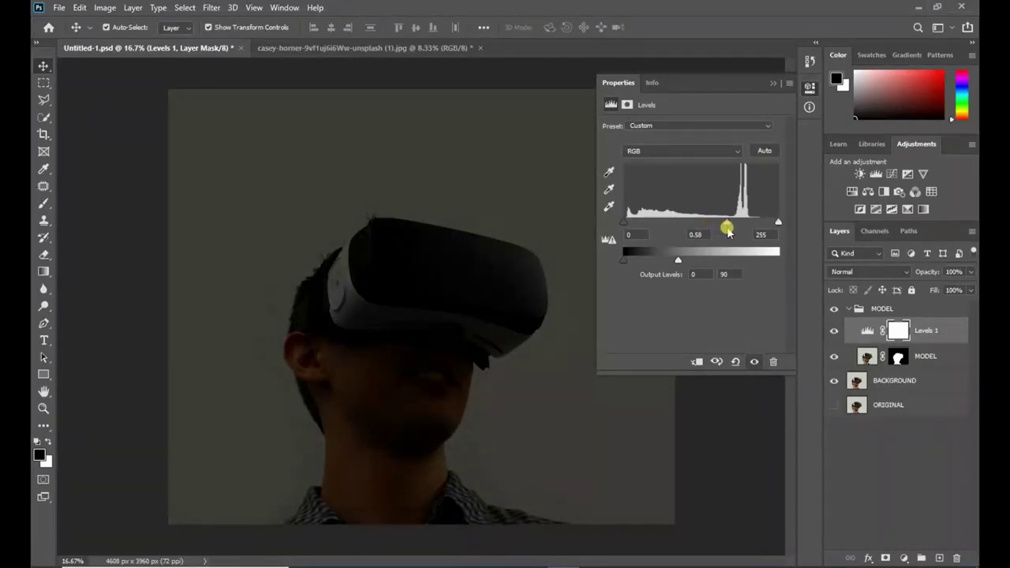
{"action": "left_click", "coordinate": [769, 86]}
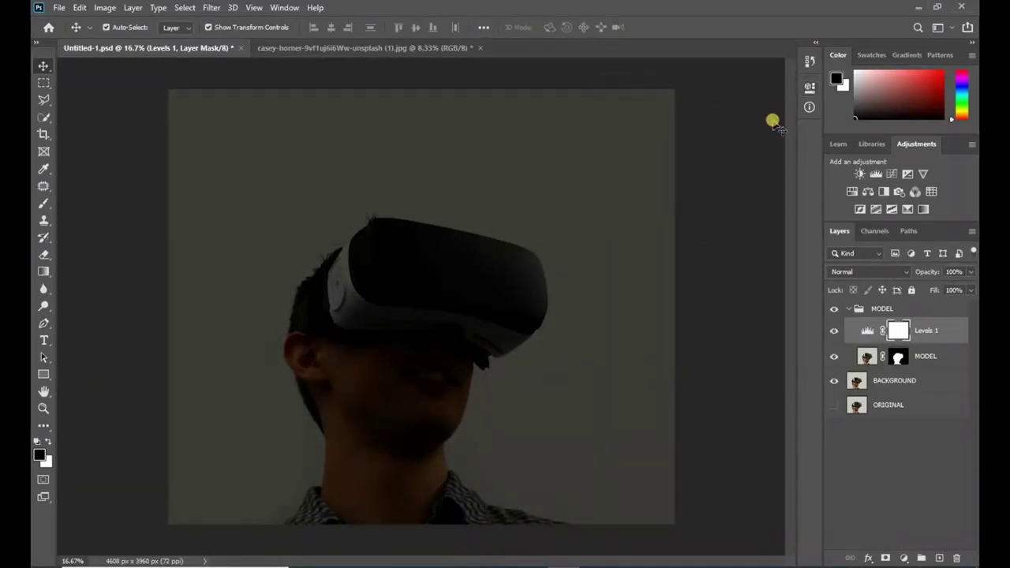
Set up the Brush tool with a soft round tip, 17% opacity and black as the foreground color
{"action": "left_click", "coordinate": [44, 203]}
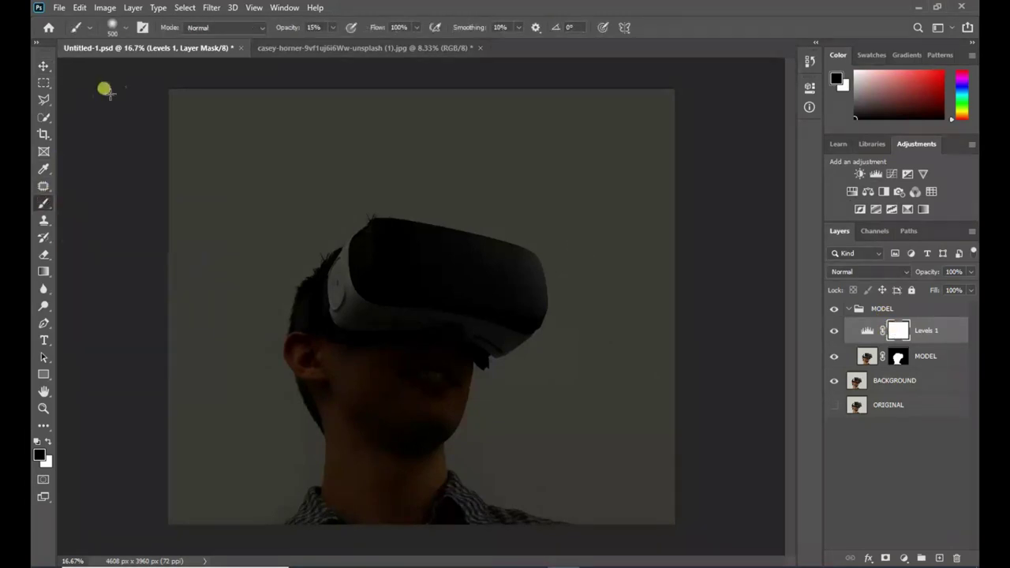
{"action": "left_click", "coordinate": [125, 28]}
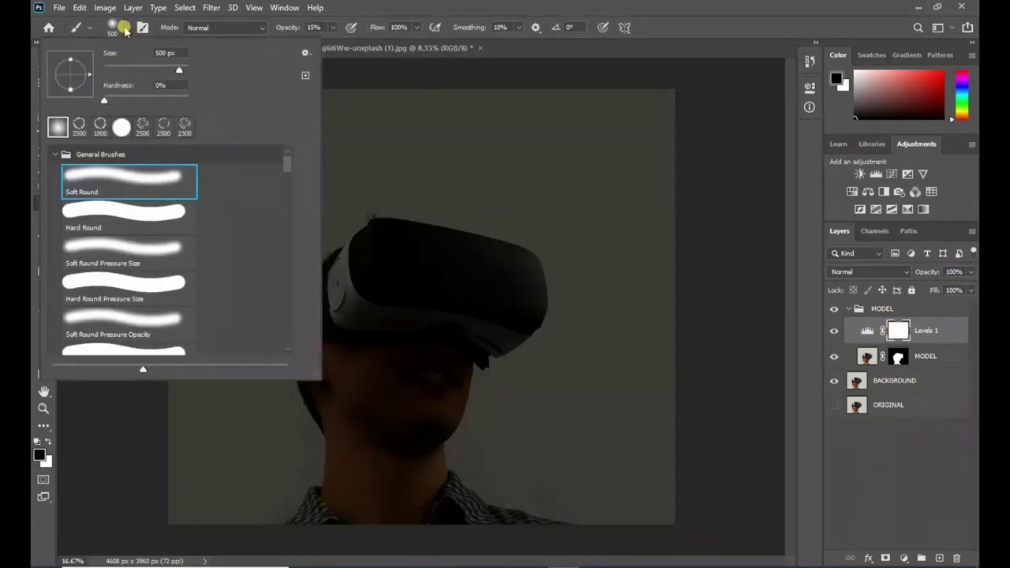
{"action": "left_click", "coordinate": [126, 28]}
{"action": "left_click", "coordinate": [332, 28]}
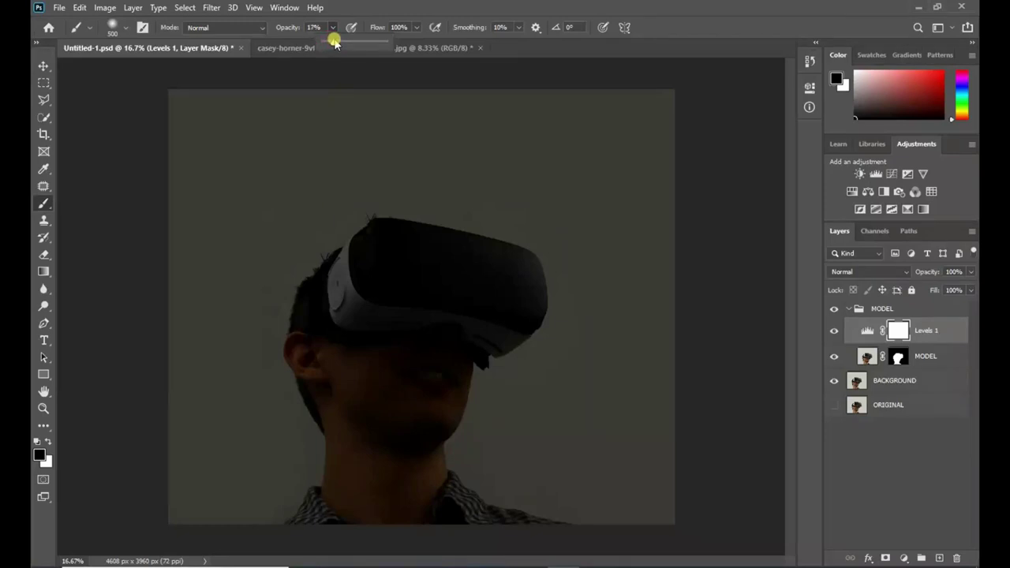
{"action": "left_click", "coordinate": [38, 455]}
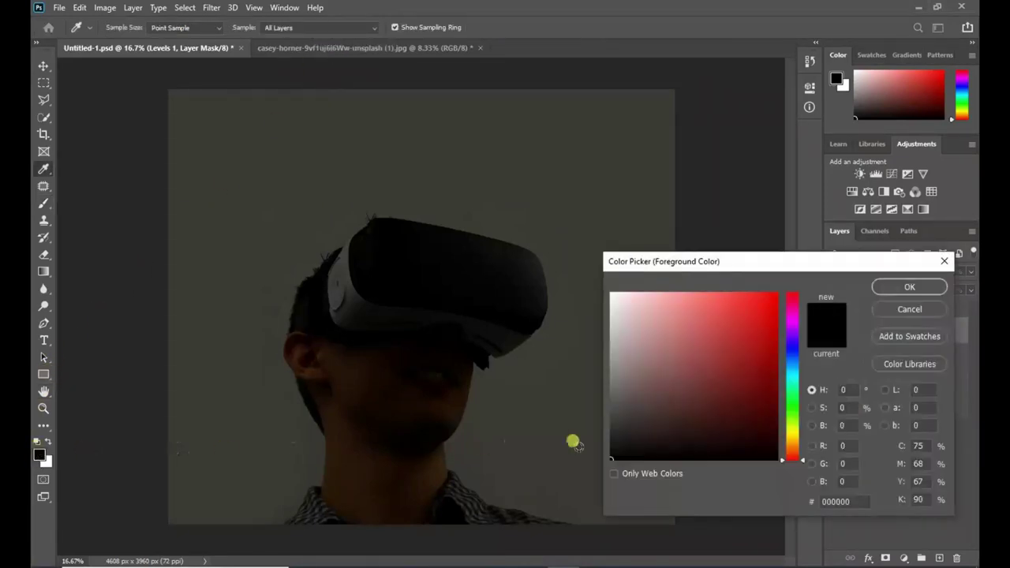
{"action": "left_click", "coordinate": [878, 288]}
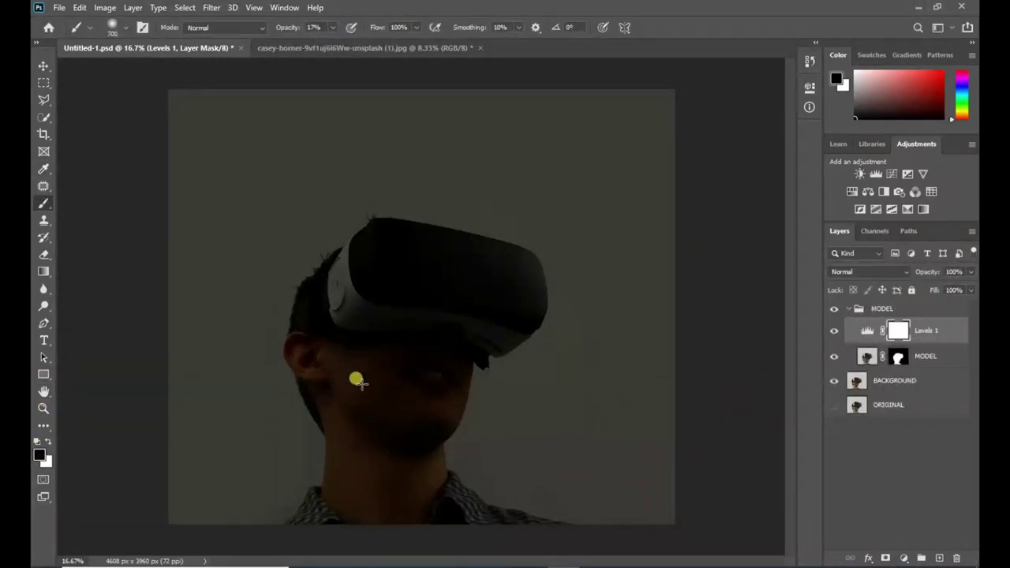
Paint black on the Levels mask over the face, neck, collar and headset, using a large soft brush of about 1300 to 1700 px
{"action": "key", "text": "bracketright"}
{"action": "left_click", "coordinate": [401, 345]}
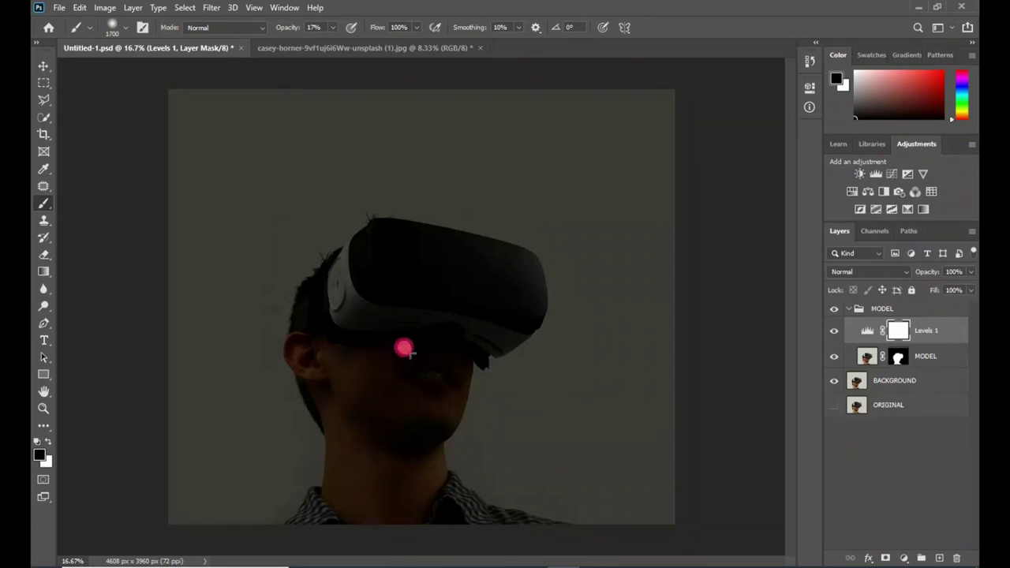
{"action": "left_click", "coordinate": [401, 394]}
{"action": "mouse_move", "coordinate": [415, 337]}
{"action": "left_mouse_down"}
{"action": "mouse_move", "coordinate": [407, 305]}
{"action": "mouse_move", "coordinate": [448, 311]}
{"action": "left_mouse_up"}
{"action": "left_click_drag", "start_coordinate": [387, 451], "coordinate": [377, 485]}
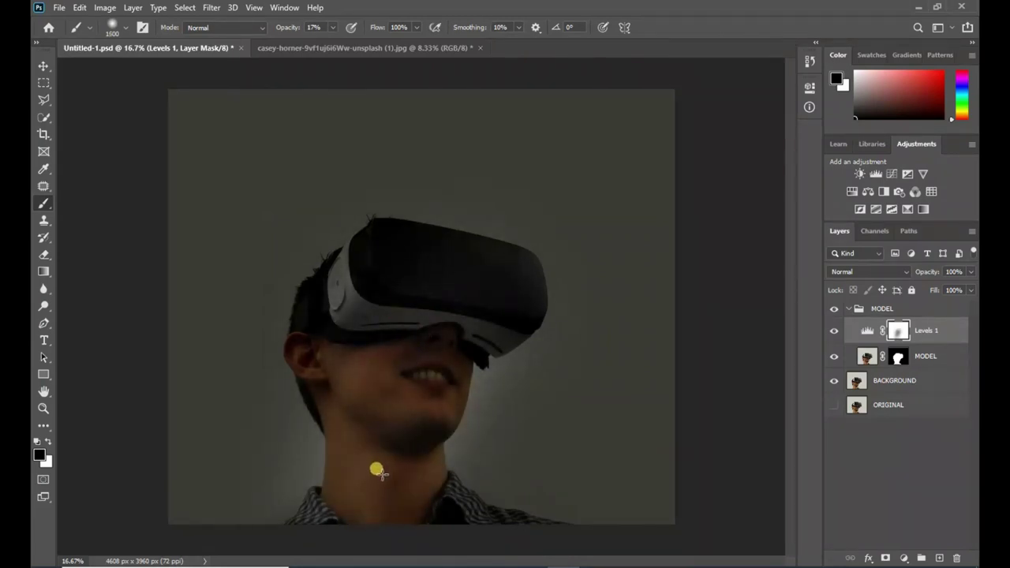
{"action": "key", "text": "bracketleft"}
{"action": "key", "text": "bracketleft"}
{"action": "left_click", "coordinate": [478, 522]}
{"action": "left_click", "coordinate": [332, 521]}
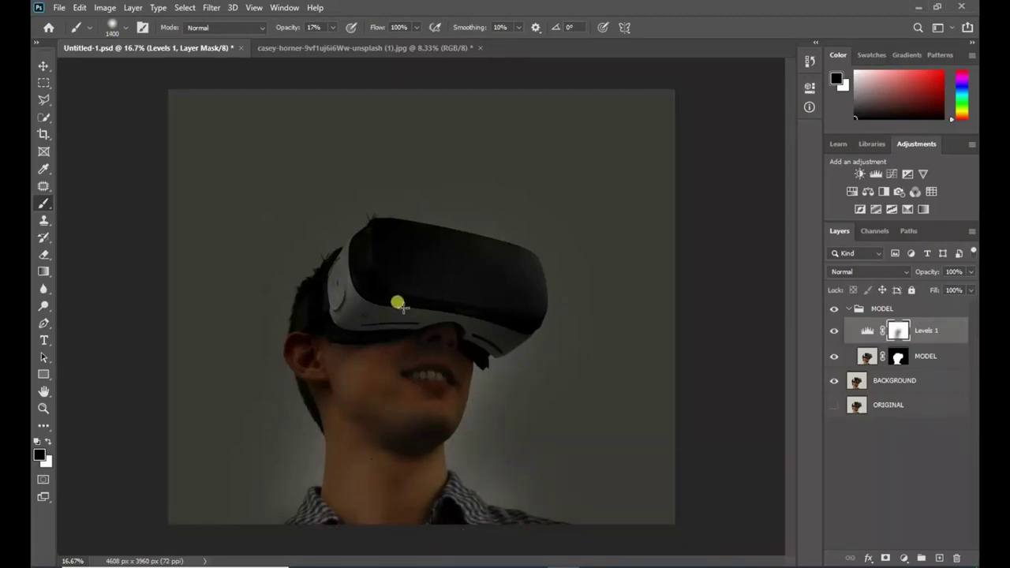
{"action": "mouse_move", "coordinate": [409, 319]}
{"action": "left_mouse_down"}
{"action": "mouse_move", "coordinate": [387, 399]}
{"action": "mouse_move", "coordinate": [408, 355]}
{"action": "mouse_move", "coordinate": [401, 382]}
{"action": "left_mouse_up"}
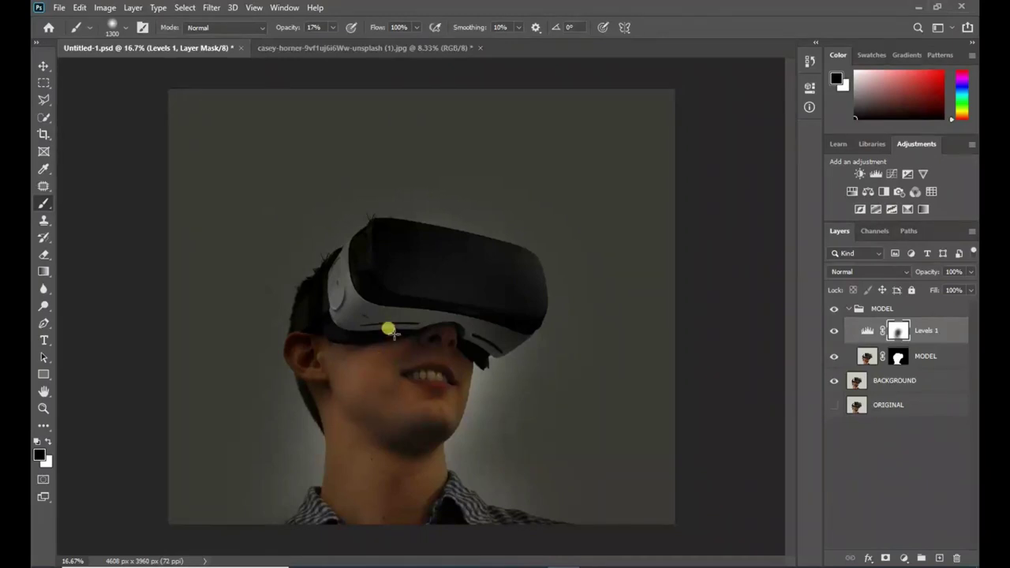
{"action": "mouse_move", "coordinate": [389, 330]}
{"action": "left_mouse_down"}
{"action": "mouse_move", "coordinate": [435, 277]}
{"action": "mouse_move", "coordinate": [489, 293]}
{"action": "left_mouse_up"}
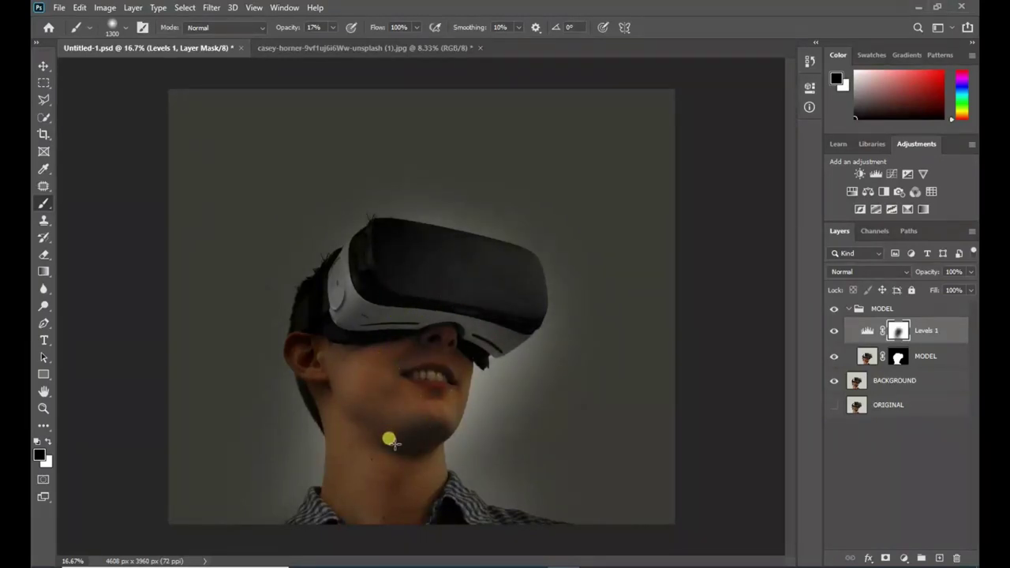
{"action": "left_click", "coordinate": [353, 338]}
{"action": "left_click", "coordinate": [445, 431]}
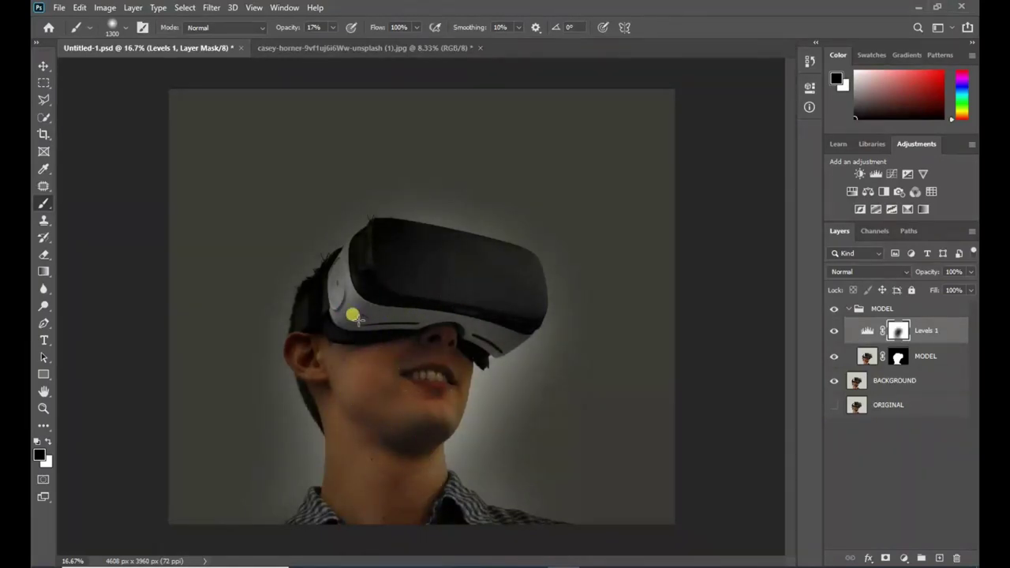
{"action": "left_click_drag", "start_coordinate": [348, 277], "coordinate": [335, 253]}
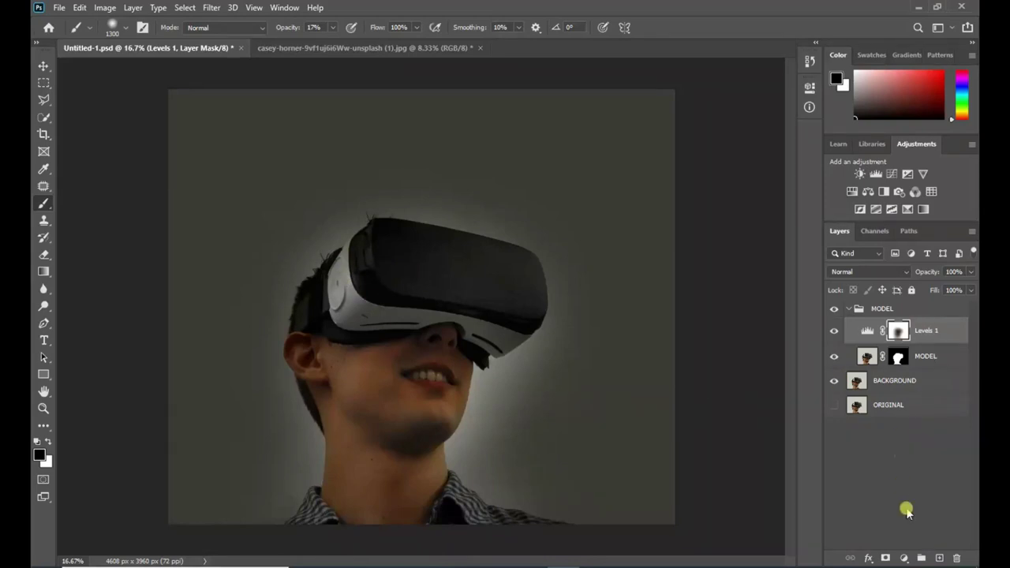
Add a Curves adjustment above Levels 1, with the white point output at 208 and a midpoint at input 142, output 117
{"action": "left_click", "coordinate": [904, 558]}
{"action": "left_click", "coordinate": [898, 386]}
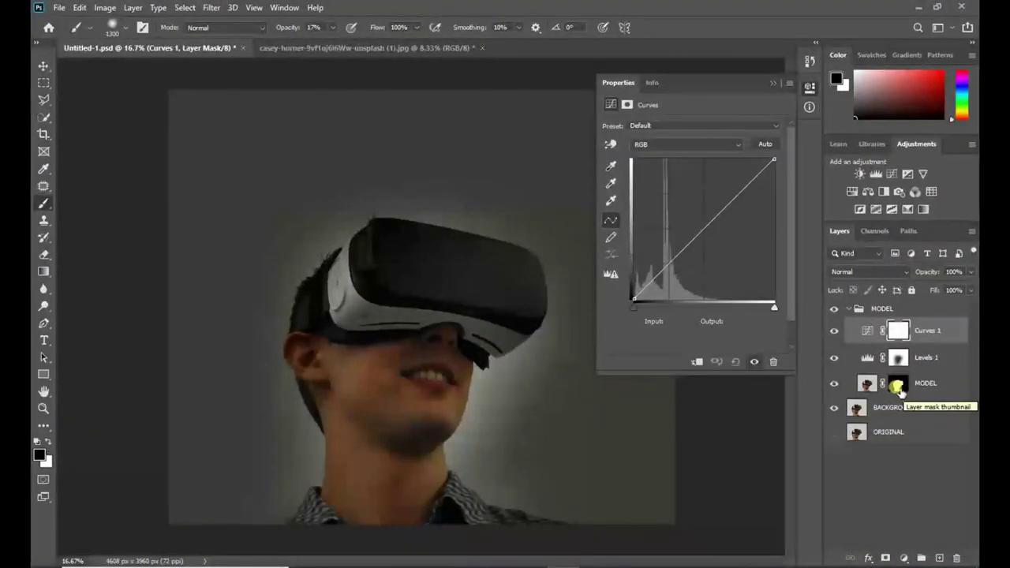
{"action": "left_click_drag", "start_coordinate": [772, 158], "coordinate": [774, 185]}
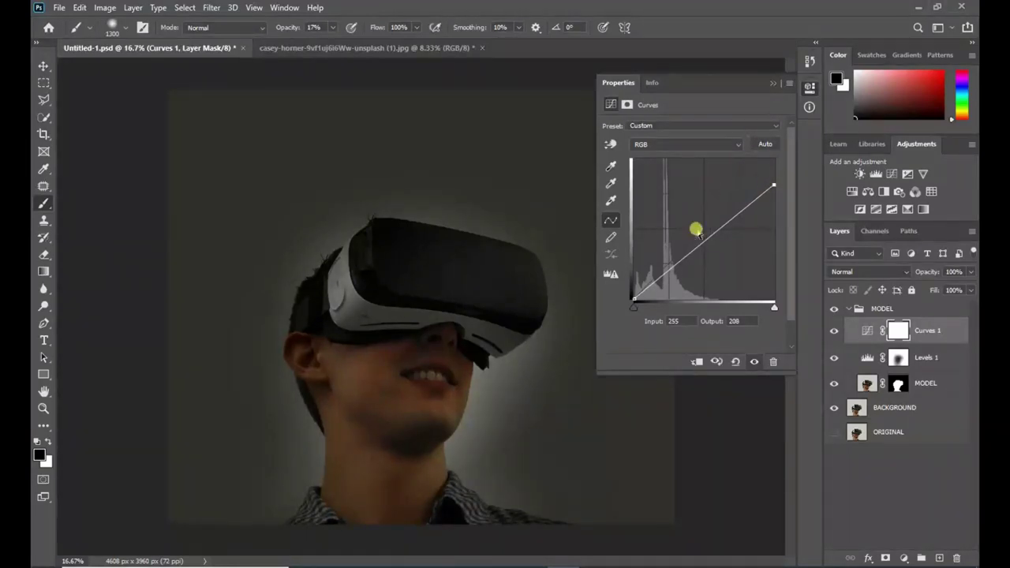
{"action": "left_click_drag", "start_coordinate": [703, 238], "coordinate": [711, 245]}
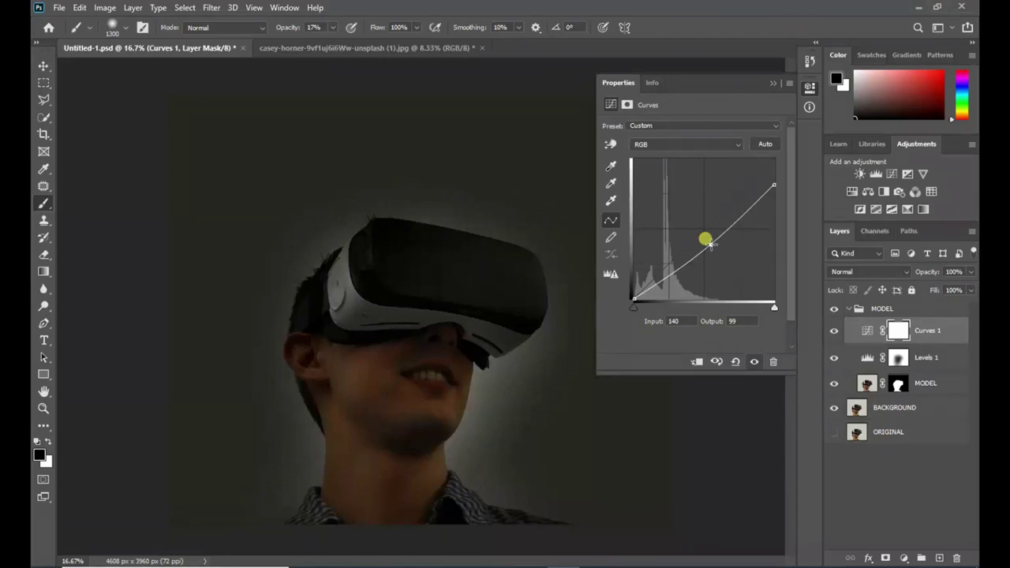
{"action": "left_click_drag", "start_coordinate": [711, 244], "coordinate": [712, 242]}
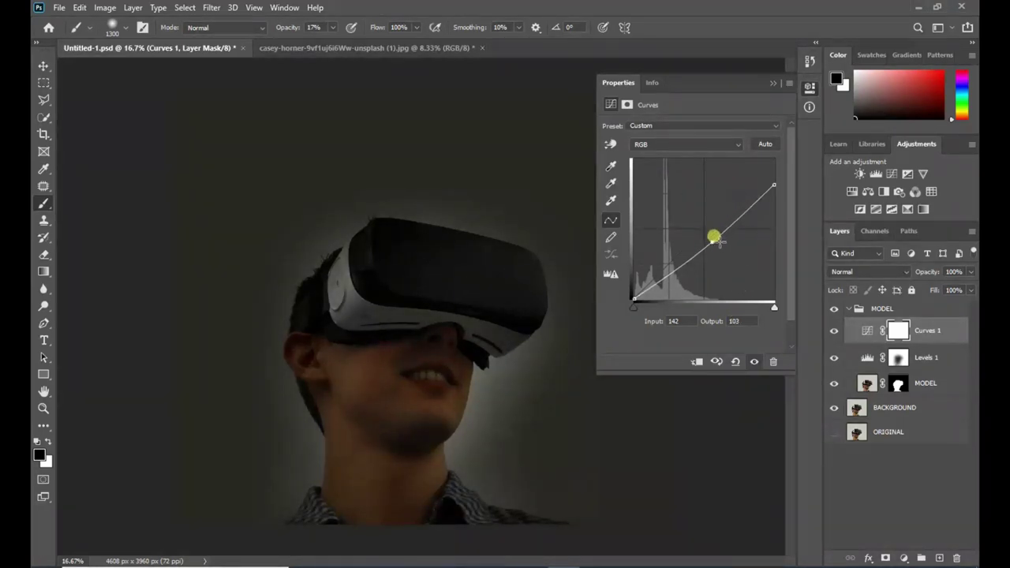
{"action": "type", "text": "117"}
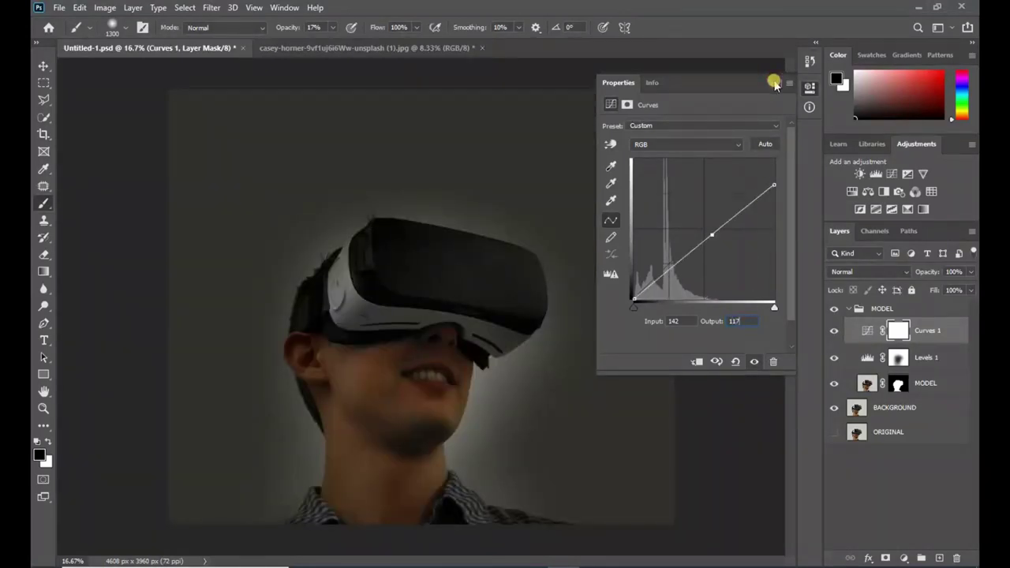
{"action": "left_click", "coordinate": [774, 83]}
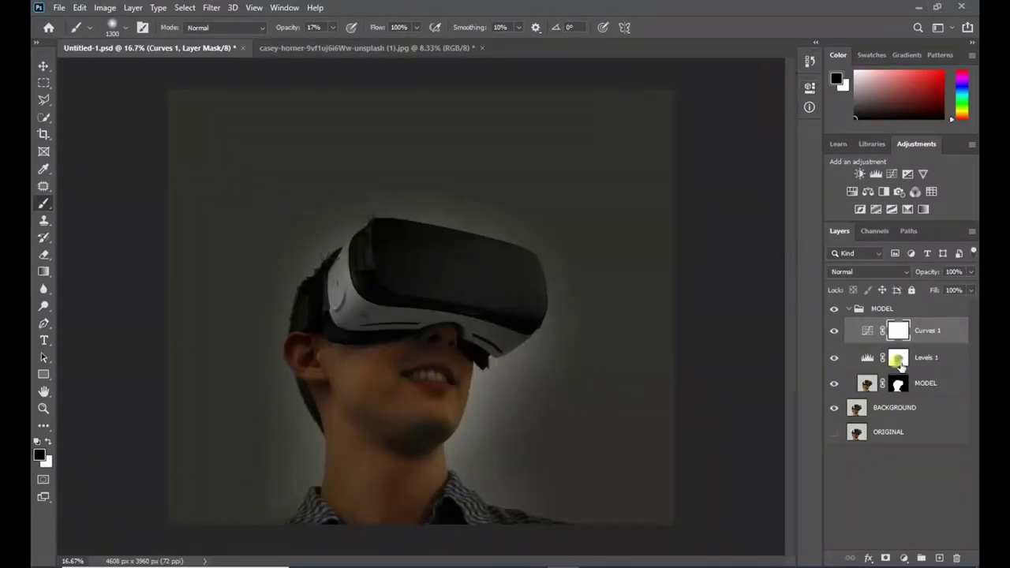
Paint black on the Curves mask over the face, neck and headset, using a soft 1700 to 1800 px brush at 15% opacity
{"action": "left_click", "coordinate": [119, 29]}
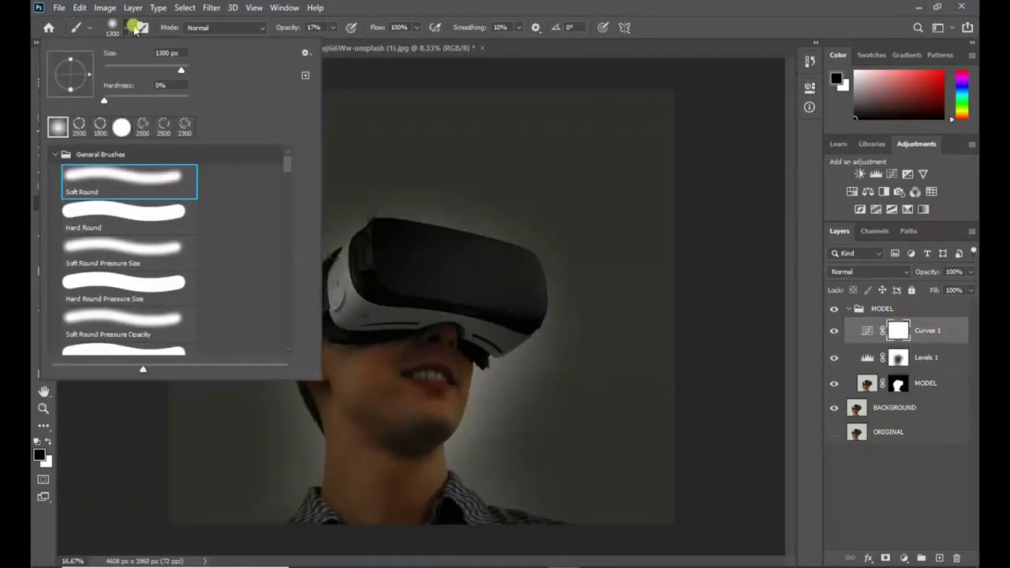
{"action": "left_click", "coordinate": [38, 455]}
{"action": "left_click_drag", "start_coordinate": [606, 448], "coordinate": [605, 464]}
{"action": "left_click", "coordinate": [909, 288]}
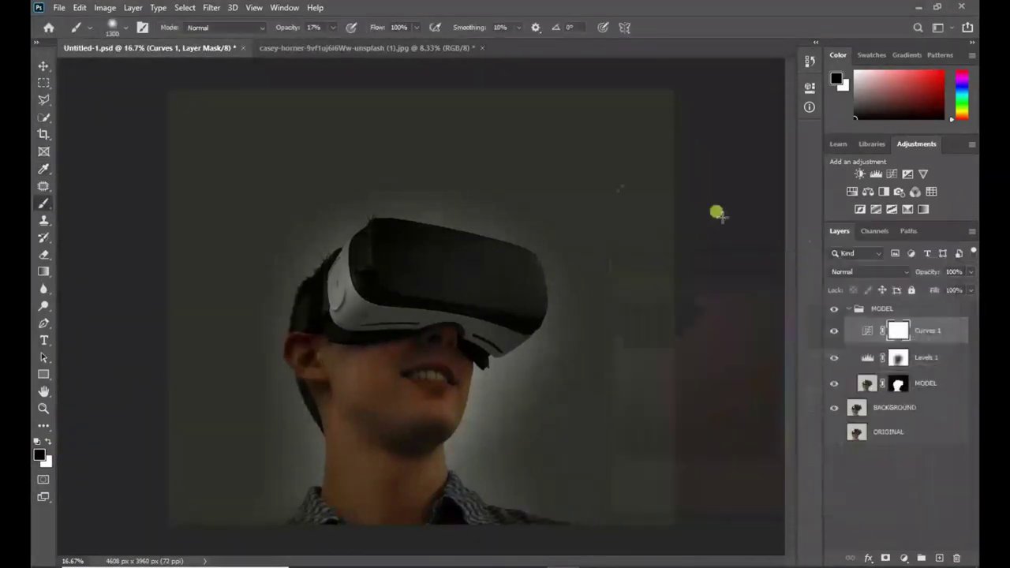
{"action": "left_click", "coordinate": [334, 29]}
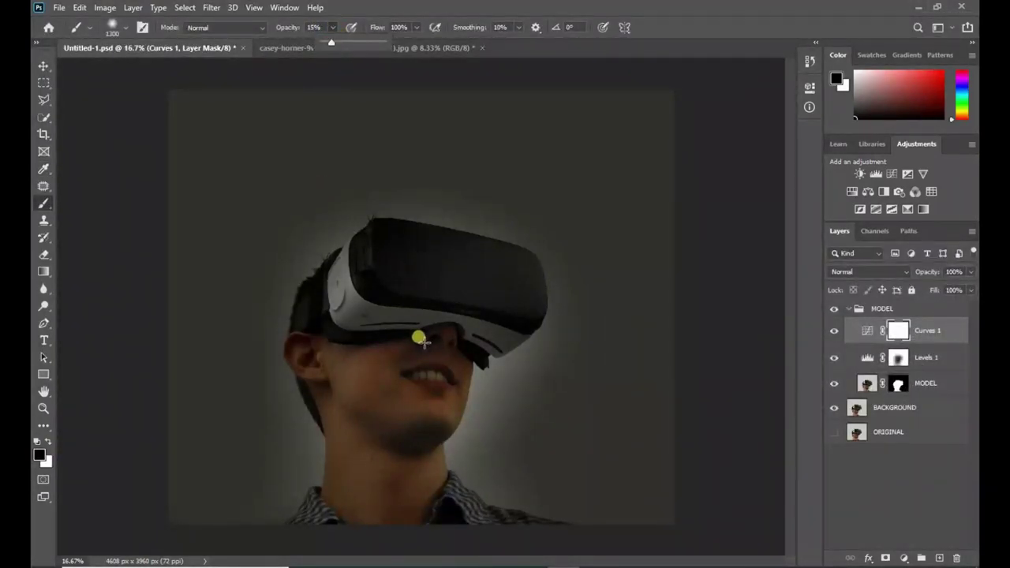
{"action": "key", "text": "bracketright"}
{"action": "key", "text": "bracketright"}
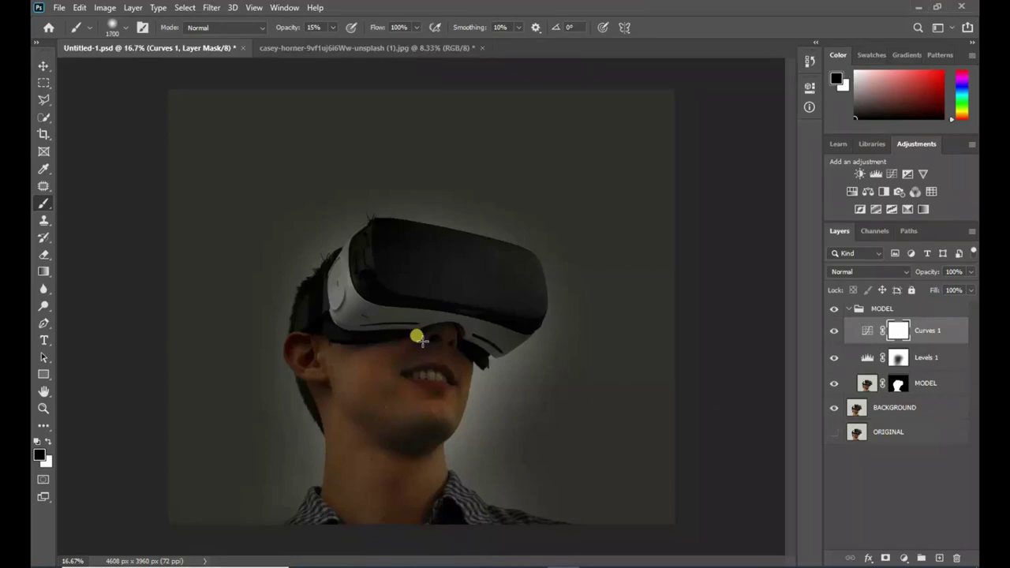
{"action": "left_click", "coordinate": [361, 376]}
{"action": "left_click", "coordinate": [450, 376]}
{"action": "left_click", "coordinate": [414, 505]}
{"action": "mouse_move", "coordinate": [326, 333]}
{"action": "left_mouse_down"}
{"action": "mouse_move", "coordinate": [429, 221]}
{"action": "mouse_move", "coordinate": [549, 290]}
{"action": "mouse_move", "coordinate": [336, 213]}
{"action": "mouse_move", "coordinate": [415, 444]}
{"action": "mouse_move", "coordinate": [481, 214]}
{"action": "mouse_move", "coordinate": [561, 400]}
{"action": "mouse_move", "coordinate": [500, 517]}
{"action": "left_mouse_up"}
{"action": "left_click_drag", "start_coordinate": [342, 155], "coordinate": [447, 521]}
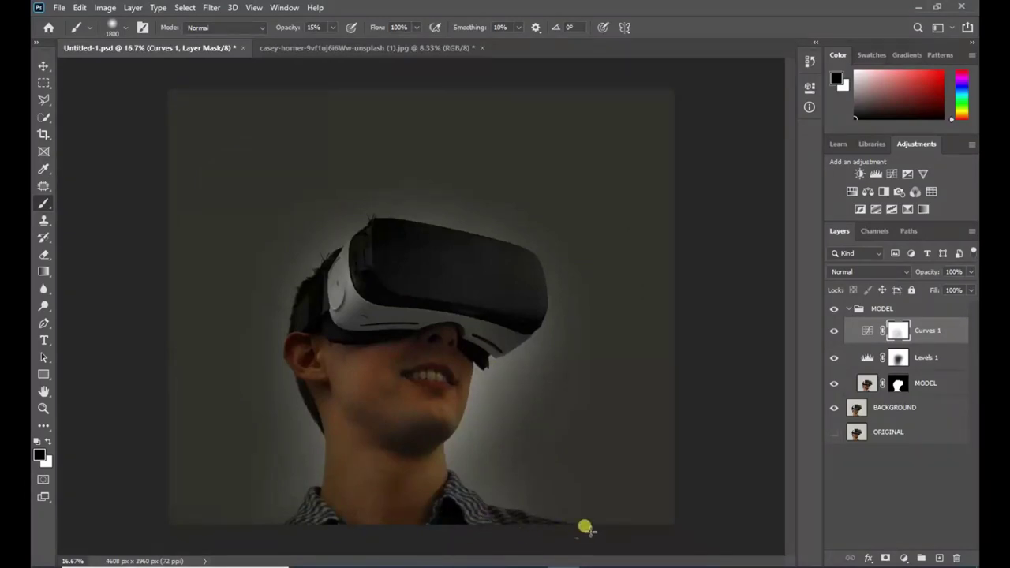
{"action": "left_click_drag", "start_coordinate": [586, 528], "coordinate": [439, 397]}
Add a Color Balance adjustment with midtones at -47 cyan/red and +40 yellow/blue, and shadows at -13 cyan/red
{"action": "left_click", "coordinate": [902, 557]}
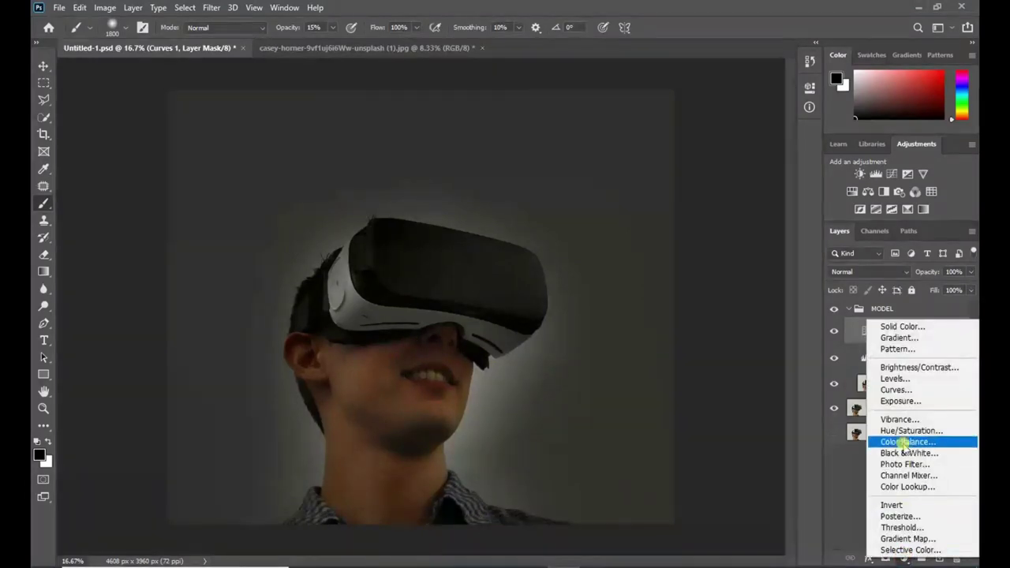
{"action": "left_click", "coordinate": [900, 440]}
{"action": "left_click_drag", "start_coordinate": [673, 156], "coordinate": [642, 156]}
{"action": "left_click_drag", "start_coordinate": [700, 204], "coordinate": [702, 205]}
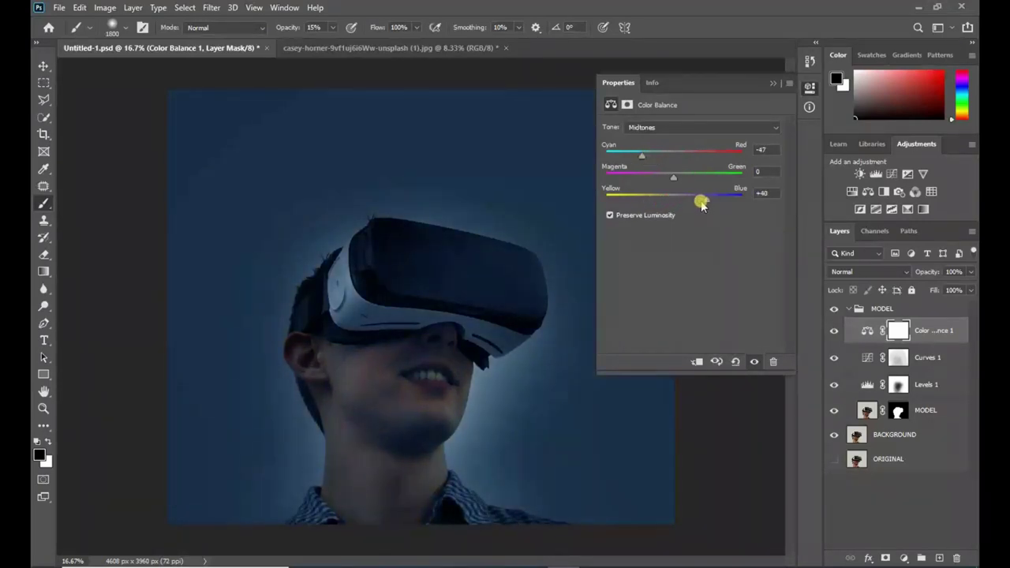
{"action": "left_click", "coordinate": [690, 129]}
{"action": "left_click", "coordinate": [690, 146]}
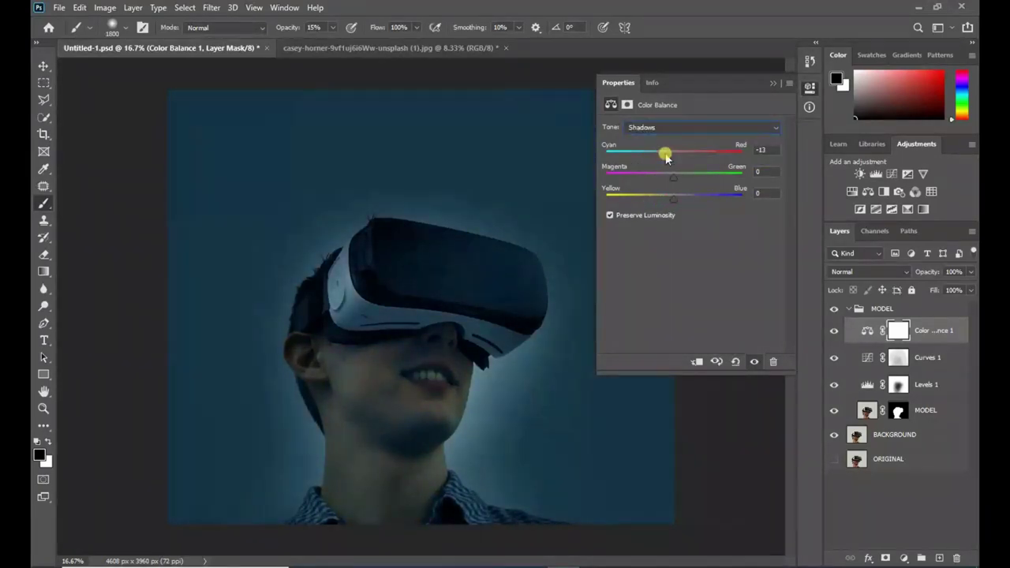
{"action": "left_click", "coordinate": [771, 82]}
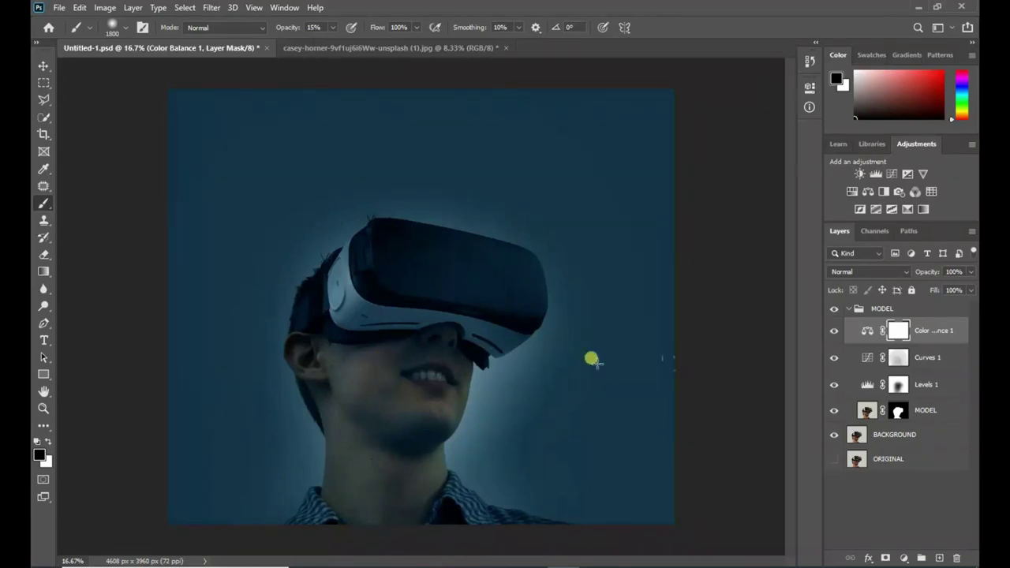
Add a Color Lookup adjustment using the Kodak 5205 Fuji 3510 (by Adobe).cube 3D LUT
{"action": "left_click", "coordinate": [904, 558]}
{"action": "left_click", "coordinate": [905, 480]}
{"action": "left_click", "coordinate": [715, 128]}
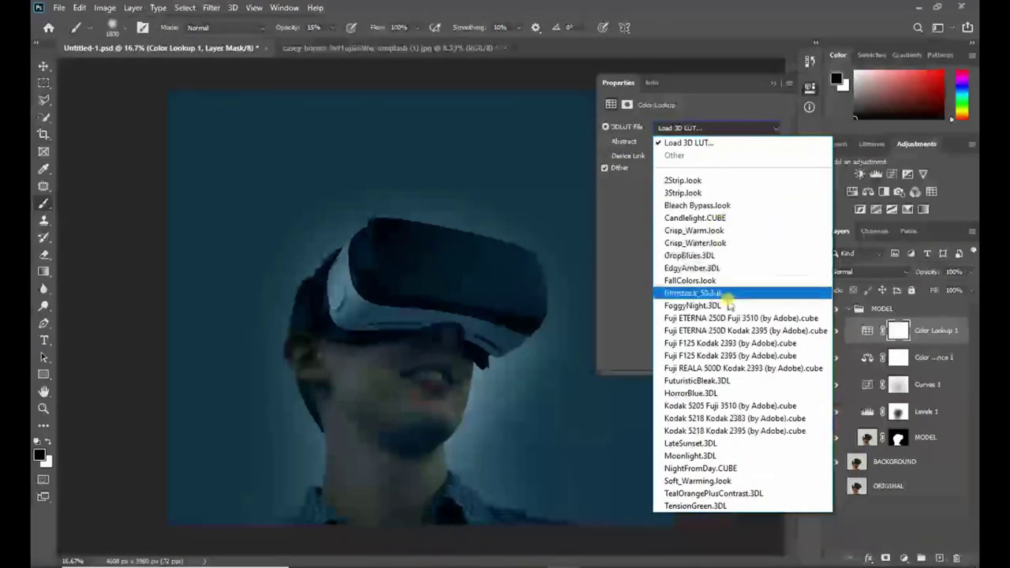
{"action": "left_click", "coordinate": [734, 404]}
{"action": "left_click", "coordinate": [770, 83]}
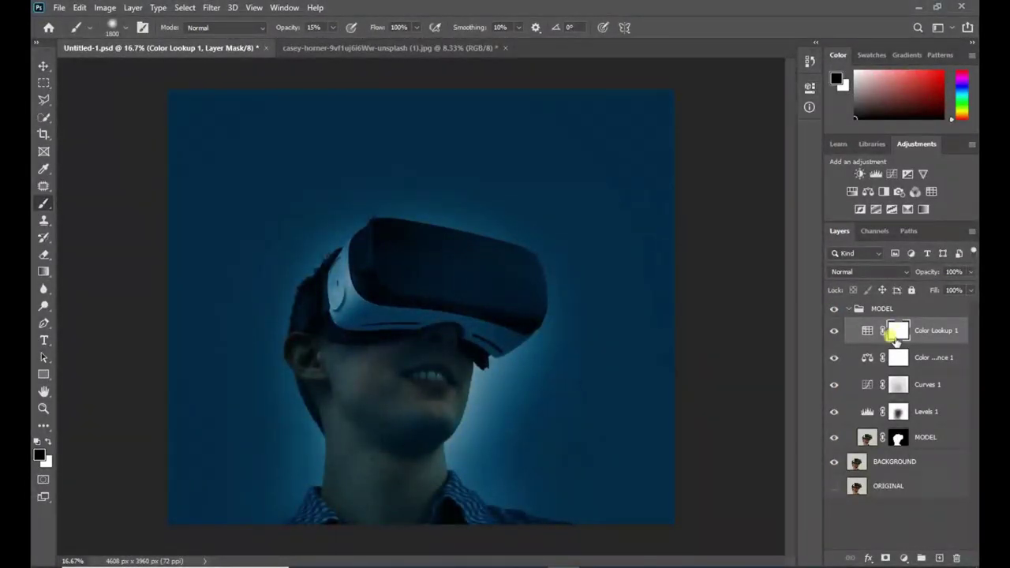
Collapse the MODEL group and select the BACKGROUND layer
{"action": "left_click", "coordinate": [848, 309]}
{"action": "left_click", "coordinate": [848, 309]}
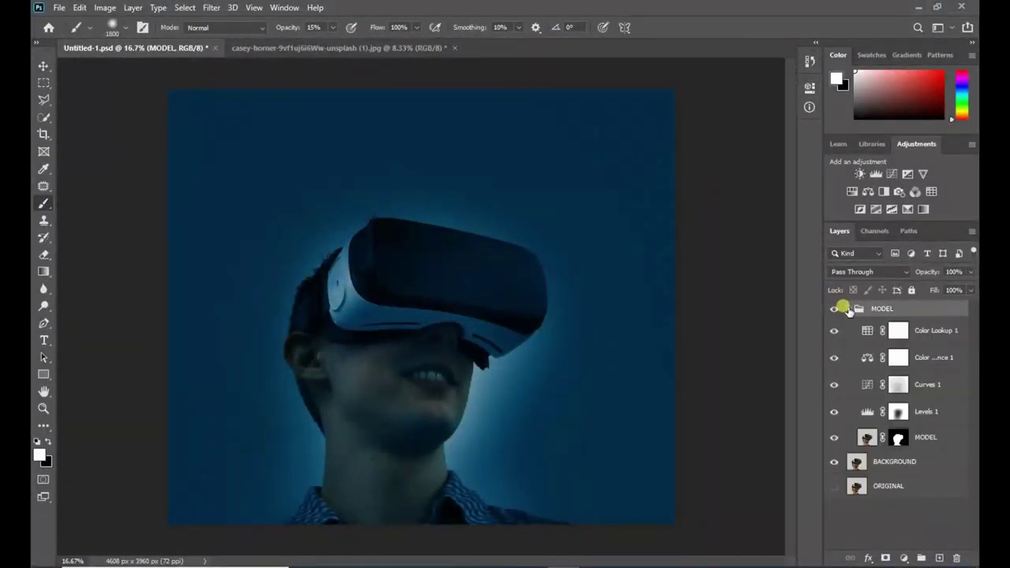
{"action": "left_click", "coordinate": [848, 308]}
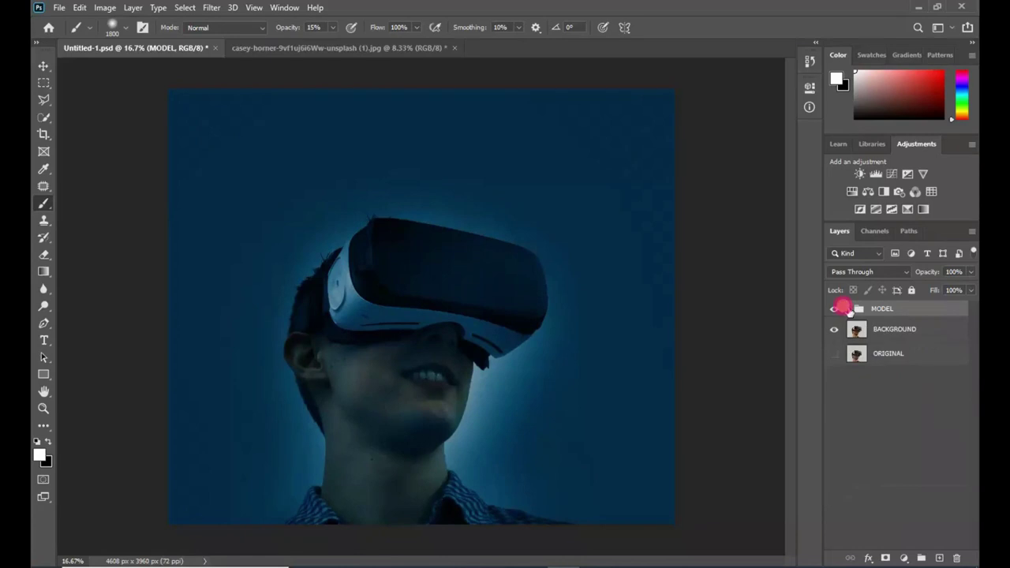
{"action": "left_click", "coordinate": [884, 331]}
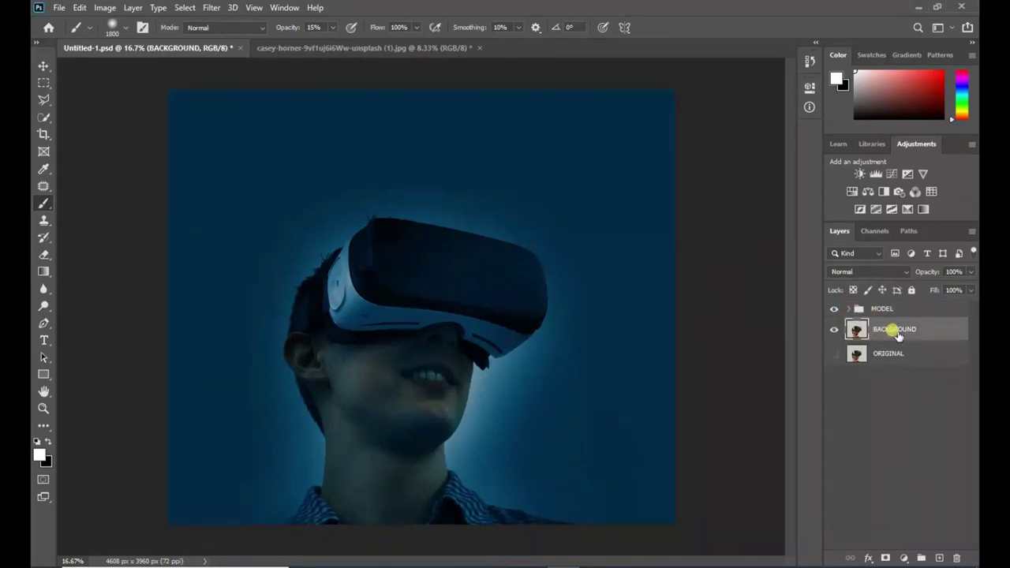
Copy a narrow, nearly full-height strip from the left edge of the light-streak image to a new layer
{"action": "left_click", "coordinate": [265, 49]}
{"action": "key", "text": "ctrl+plus"}
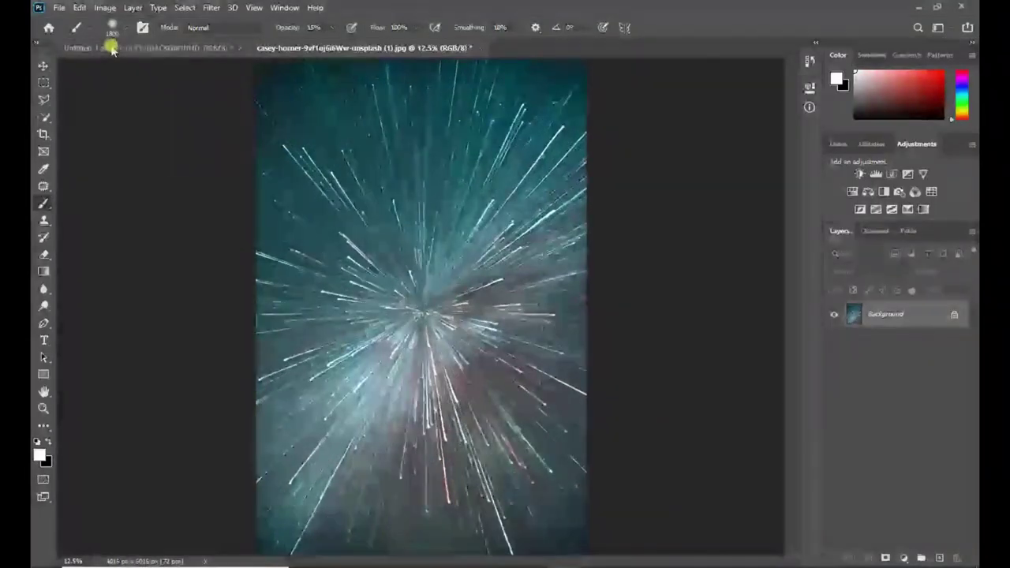
{"action": "left_click", "coordinate": [43, 82]}
{"action": "left_click_drag", "start_coordinate": [265, 84], "coordinate": [293, 543]}
{"action": "left_click_drag", "start_coordinate": [289, 327], "coordinate": [278, 334]}
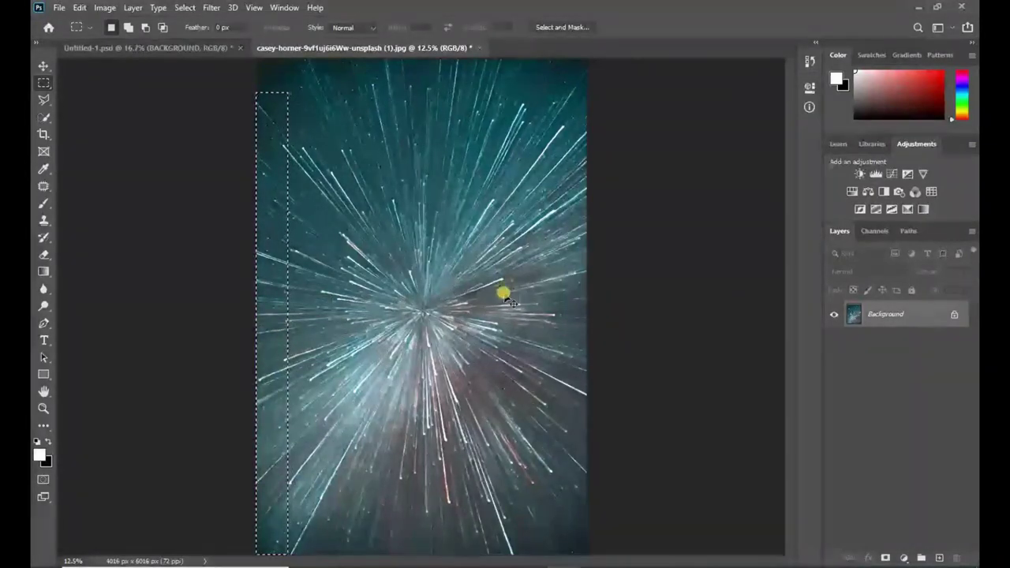
{"action": "key", "text": "ctrl+j"}
Bring the strip layer into Untitled-1 above BACKGROUND, scale it to 47.07% and stretch it horizontally into a wide rectangle centred on the canvas
{"action": "left_click_drag", "start_coordinate": [878, 314], "coordinate": [408, 272]}
{"action": "scroll", "coordinate": [410, 274], "scroll_direction": "down", "scroll_amount": 3}
{"action": "left_click", "coordinate": [44, 67]}
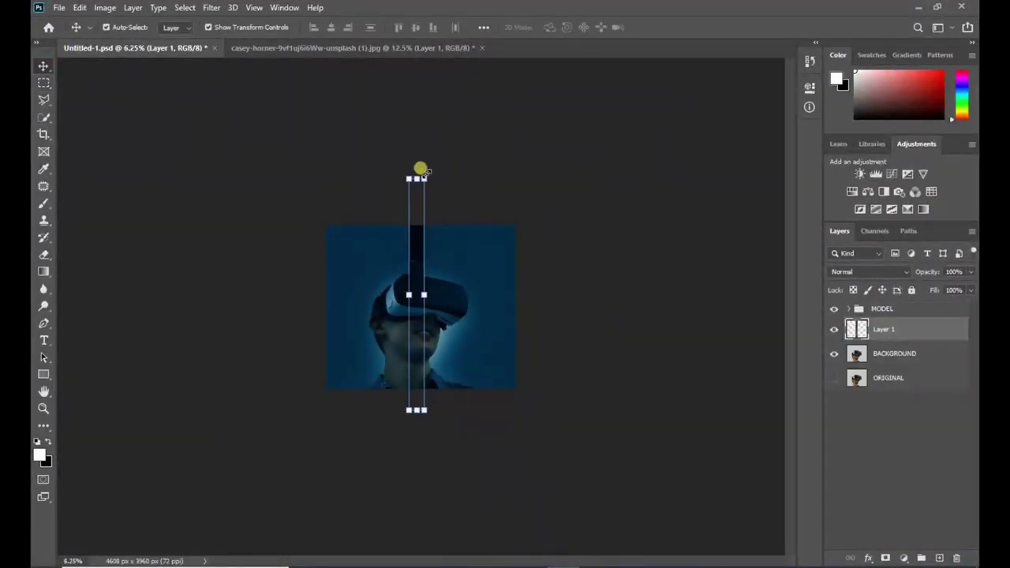
{"action": "left_click_drag", "start_coordinate": [424, 177], "coordinate": [340, 268]}
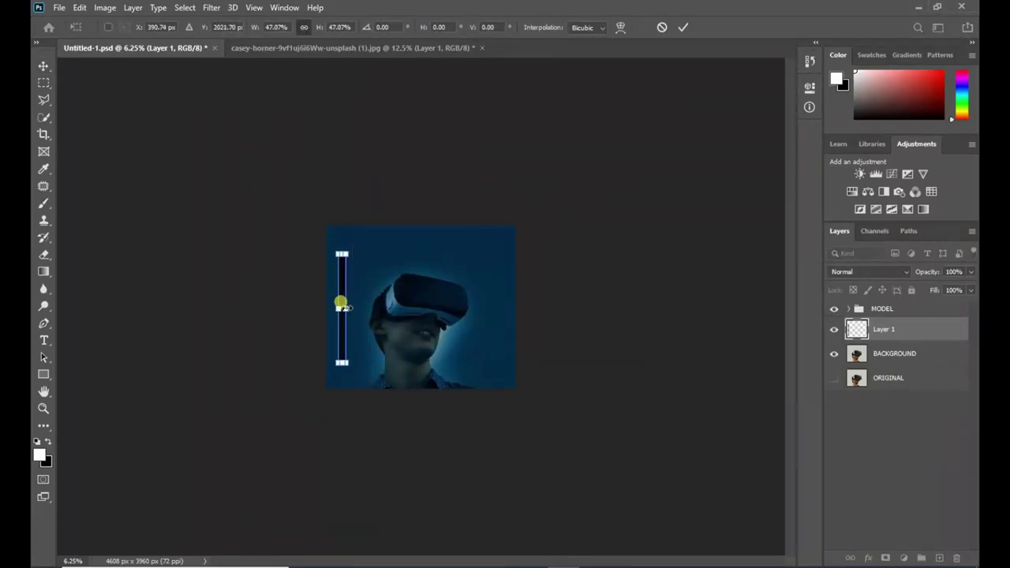
{"action": "left_click_drag", "start_coordinate": [342, 305], "coordinate": [465, 323]}
{"action": "left_click", "coordinate": [683, 27]}
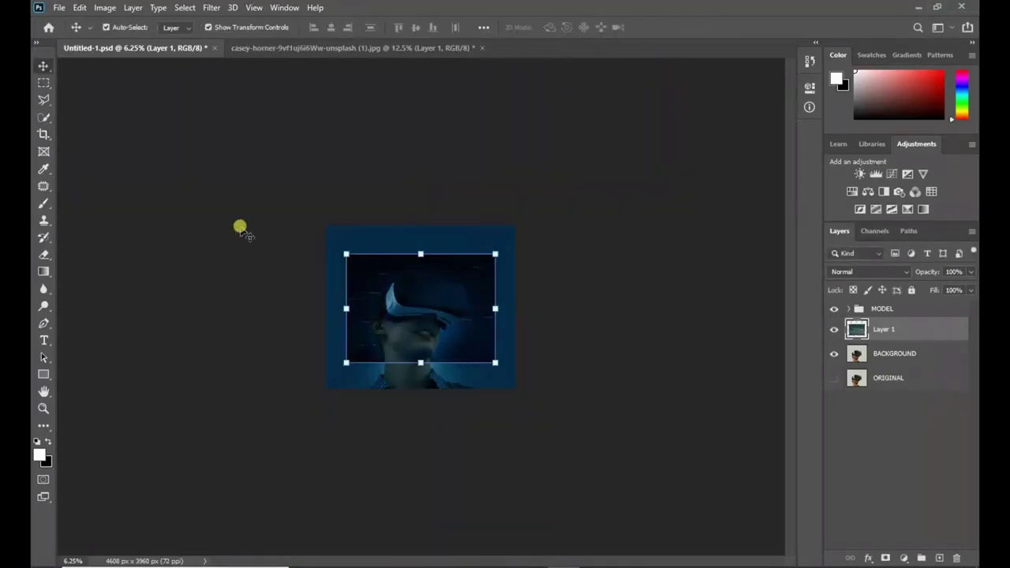
Warp the light-streak layer by pulling its four corners far outward beyond the canvas
{"action": "key", "text": "ctrl+t"}
{"action": "right_click", "coordinate": [476, 273]}
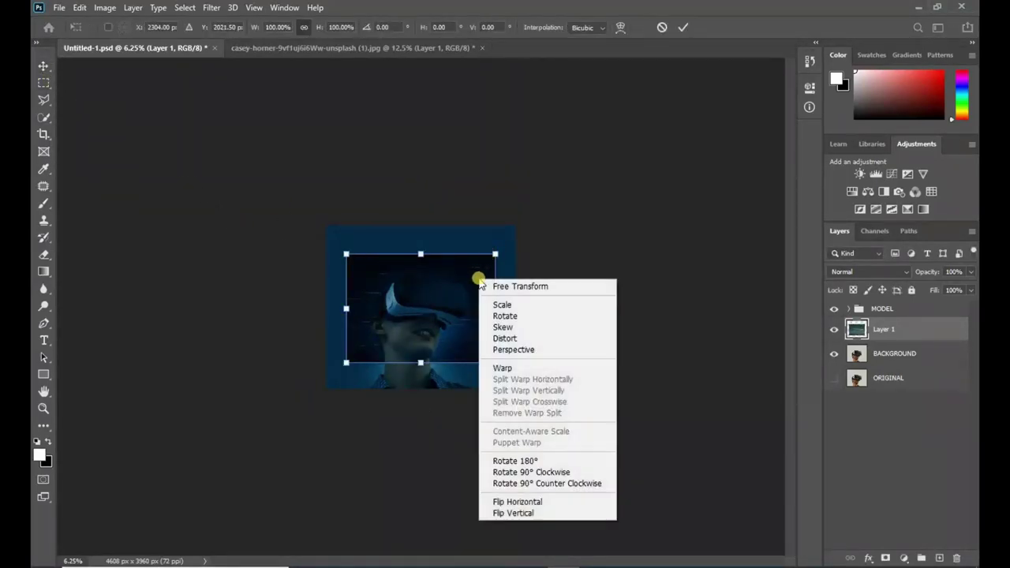
{"action": "left_click", "coordinate": [509, 365]}
{"action": "left_click_drag", "start_coordinate": [497, 254], "coordinate": [582, 140]}
{"action": "left_click_drag", "start_coordinate": [496, 363], "coordinate": [507, 450]}
{"action": "left_click_drag", "start_coordinate": [346, 254], "coordinate": [278, 129]}
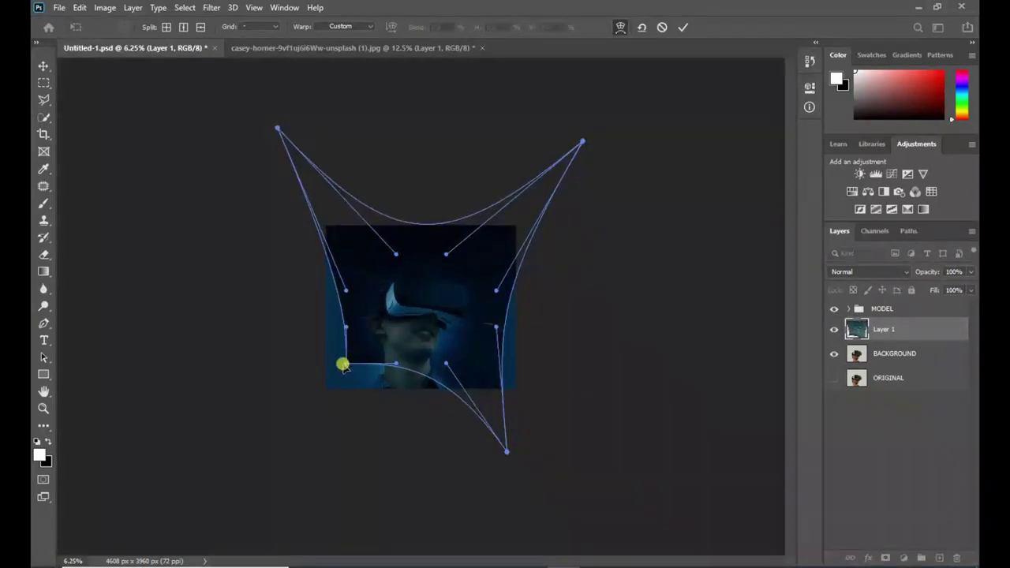
{"action": "left_click_drag", "start_coordinate": [346, 363], "coordinate": [283, 456]}
{"action": "left_click_drag", "start_coordinate": [509, 453], "coordinate": [571, 477]}
{"action": "left_click_drag", "start_coordinate": [291, 449], "coordinate": [252, 472]}
Adjust the warp handles along the light-streak layer's sides and upper edge, extend its upper-right corner slightly, and apply the warp
{"action": "left_click_drag", "start_coordinate": [345, 327], "coordinate": [319, 322]}
{"action": "left_click_drag", "start_coordinate": [345, 291], "coordinate": [318, 287]}
{"action": "left_click_drag", "start_coordinate": [402, 258], "coordinate": [397, 255]}
{"action": "left_click_drag", "start_coordinate": [497, 292], "coordinate": [504, 270]}
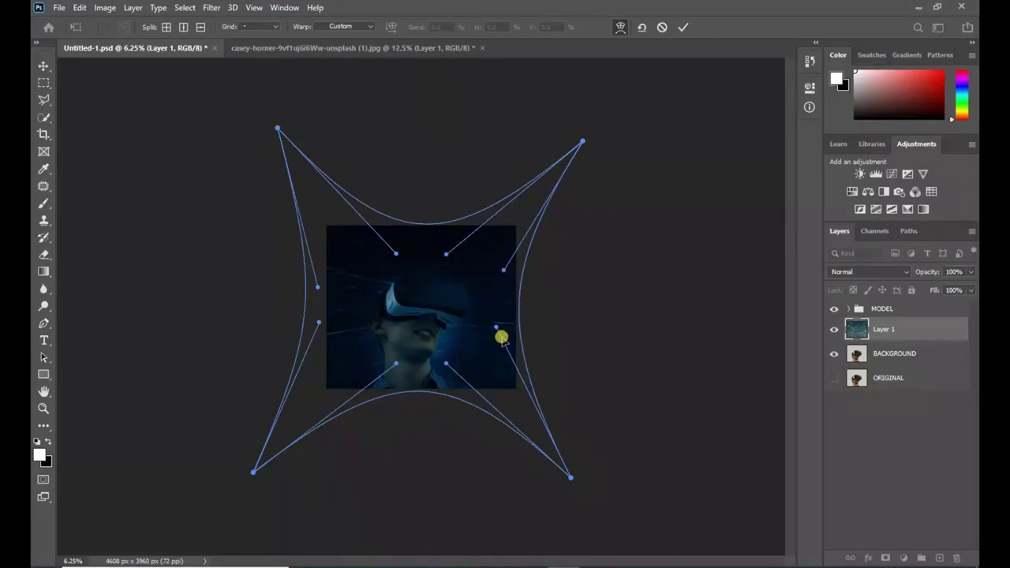
{"action": "left_click_drag", "start_coordinate": [500, 337], "coordinate": [505, 348]}
{"action": "left_click_drag", "start_coordinate": [318, 323], "coordinate": [319, 332]}
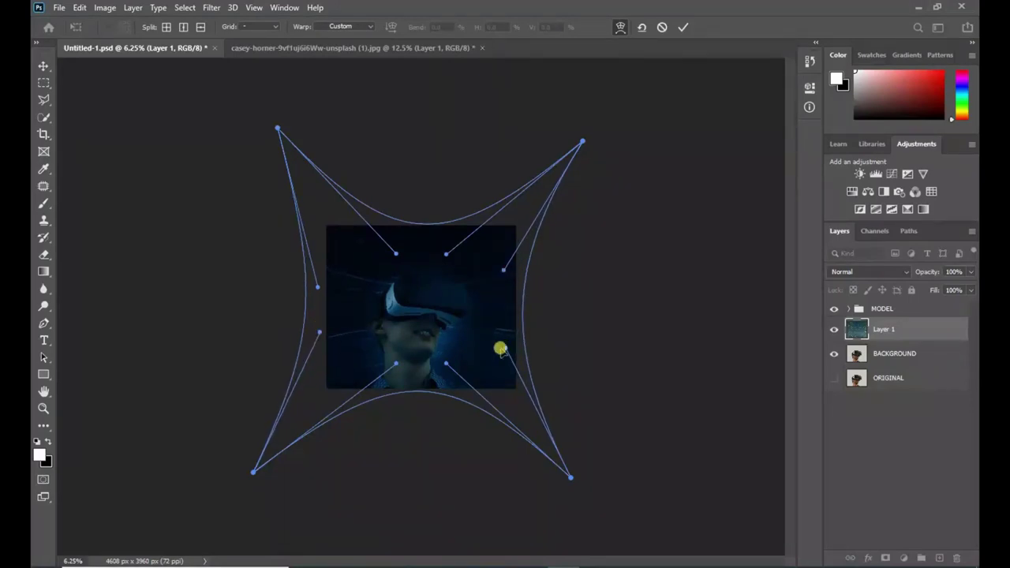
{"action": "left_click_drag", "start_coordinate": [505, 349], "coordinate": [505, 352]}
{"action": "left_click_drag", "start_coordinate": [503, 270], "coordinate": [502, 264]}
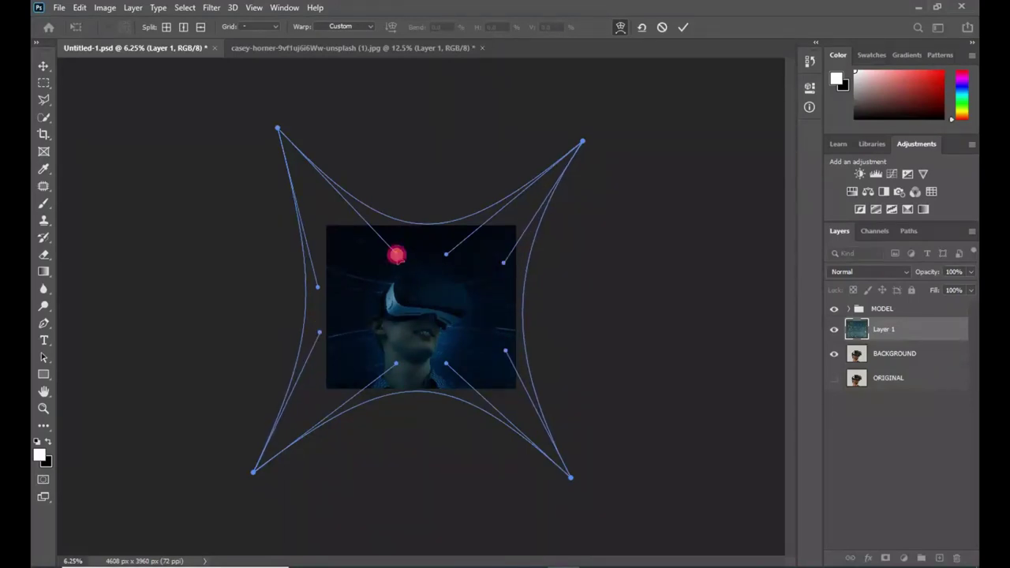
{"action": "left_click_drag", "start_coordinate": [397, 253], "coordinate": [386, 253]}
{"action": "left_click_drag", "start_coordinate": [447, 253], "coordinate": [453, 247]}
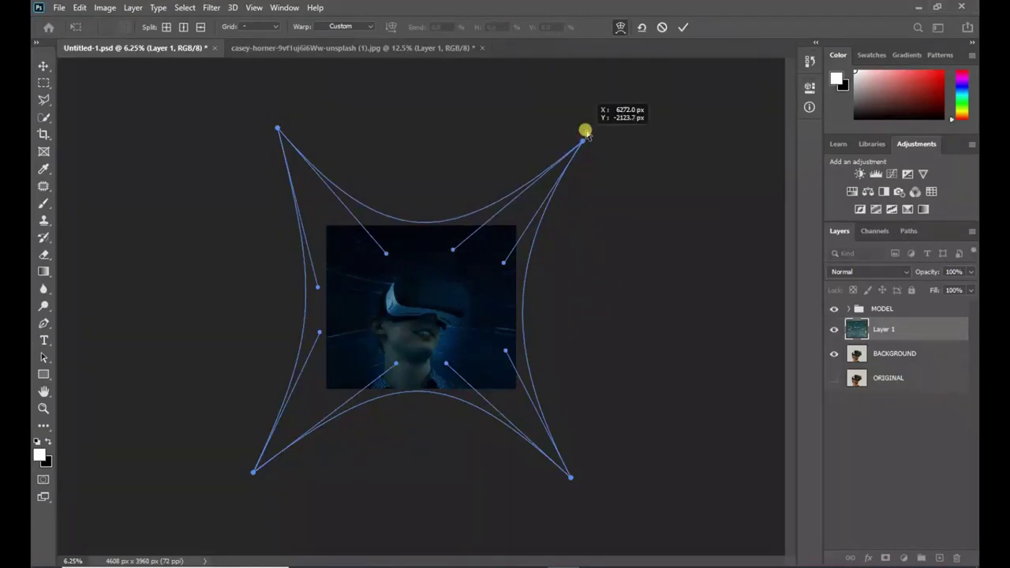
{"action": "left_click_drag", "start_coordinate": [585, 132], "coordinate": [585, 122]}
{"action": "left_click", "coordinate": [684, 29]}
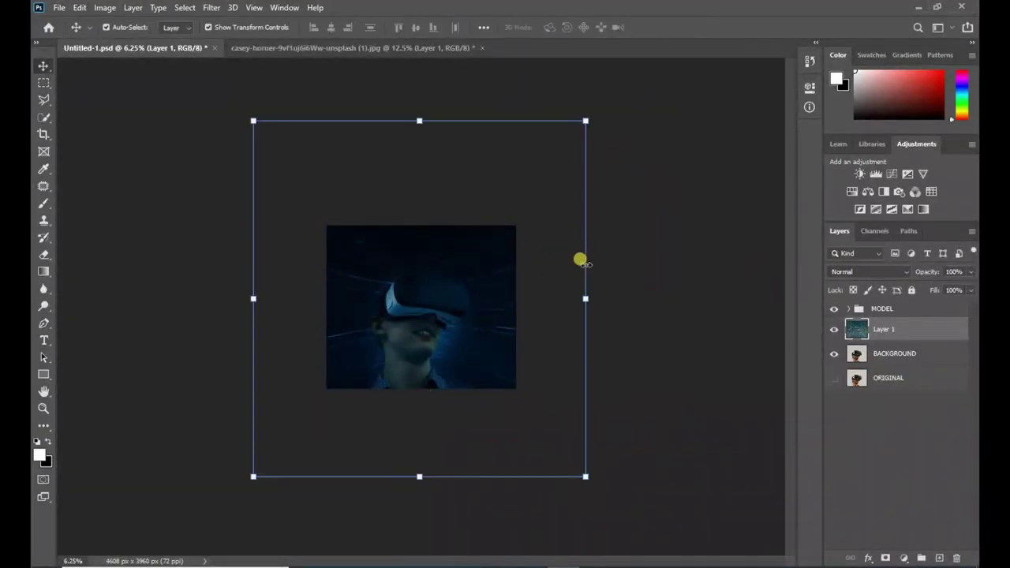
Scale the warped light-streak layer to 111.80% and reposition it so the streaks surround the man
{"action": "left_click_drag", "start_coordinate": [586, 120], "coordinate": [639, 64]}
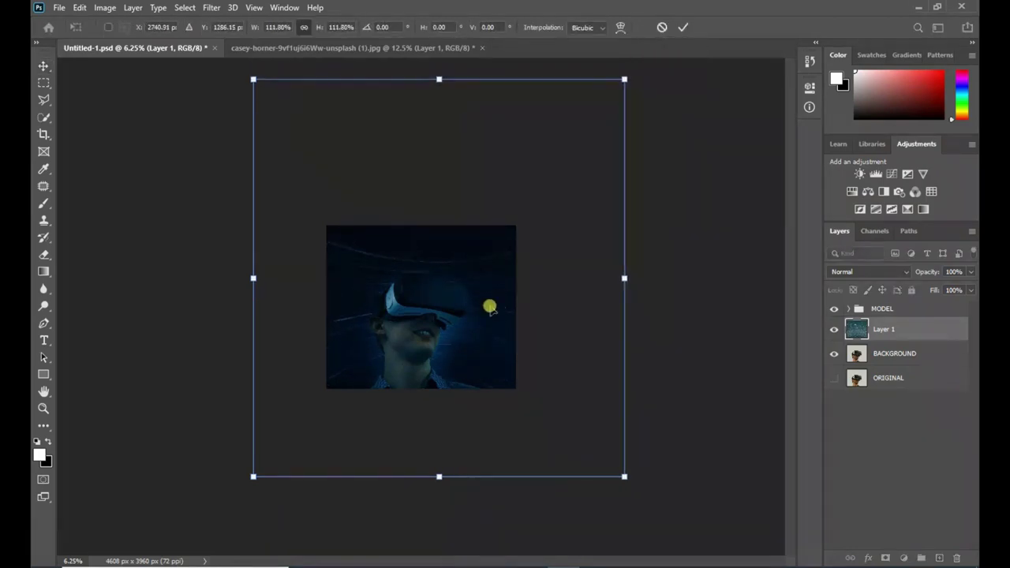
{"action": "mouse_move", "coordinate": [461, 325]}
{"action": "left_mouse_down"}
{"action": "mouse_move", "coordinate": [444, 329]}
{"action": "mouse_move", "coordinate": [456, 329]}
{"action": "left_mouse_up"}
{"action": "left_click", "coordinate": [683, 29]}
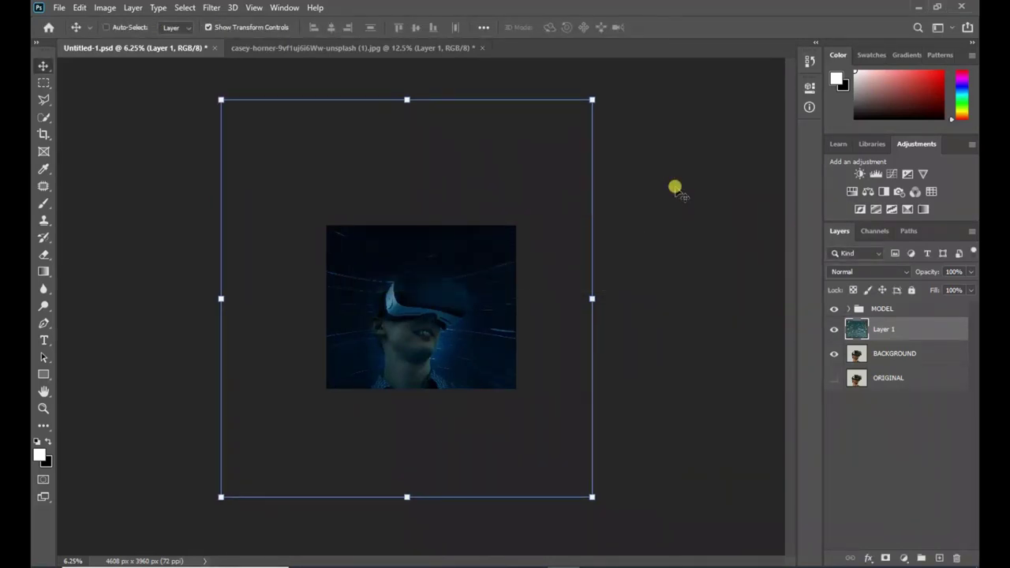
{"action": "key", "text": "ctrl+plus"}
{"action": "key", "text": "ctrl+plus"}
{"action": "key", "text": "ctrl+plus"}
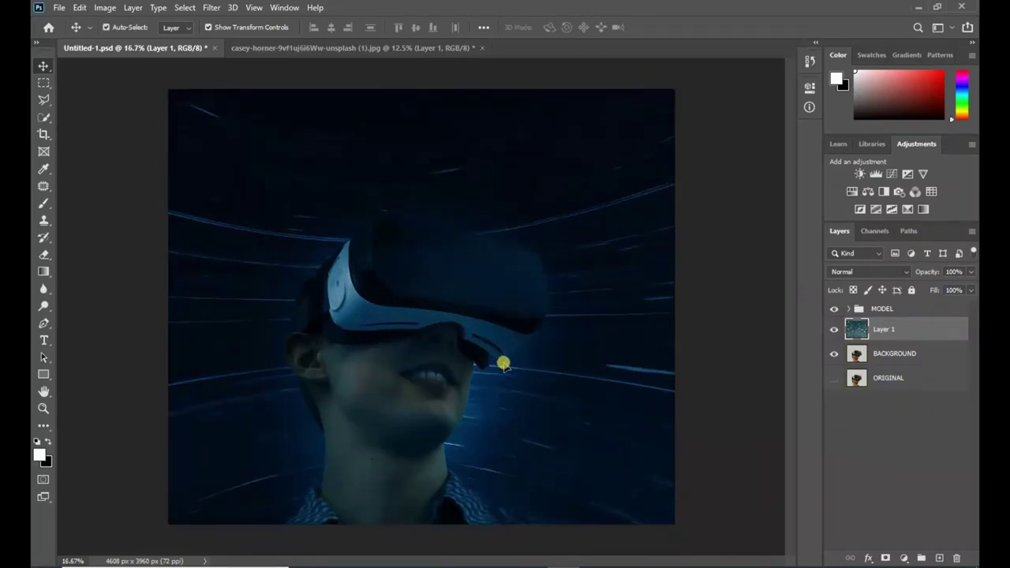
{"action": "left_click_drag", "start_coordinate": [530, 377], "coordinate": [544, 379]}
{"action": "key", "text": "x"}
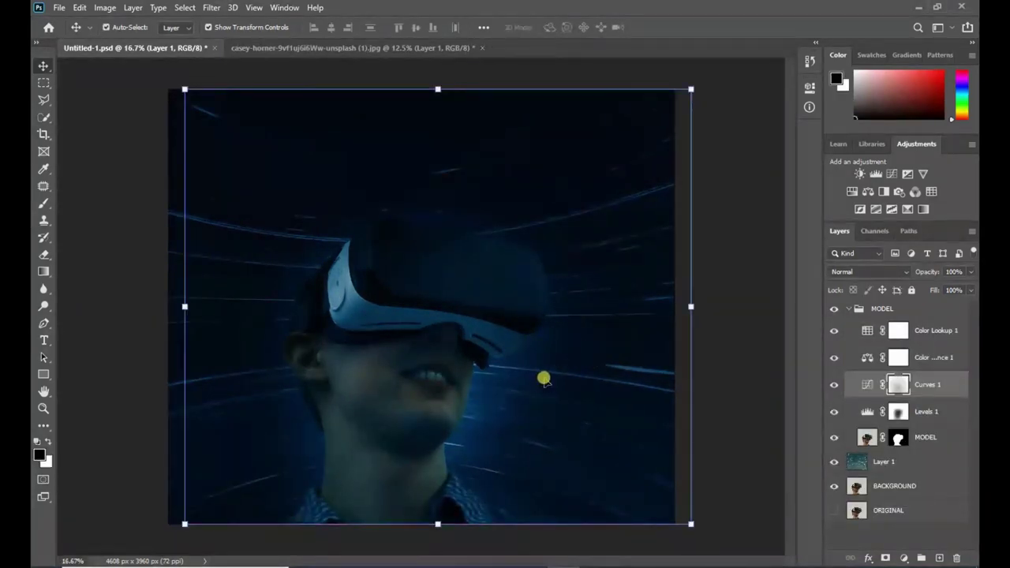
{"action": "left_click", "coordinate": [140, 94]}
{"action": "key", "text": "x"}
Group Layer 1 and the BACKGROUND layer together under the name BACKGROUND
{"action": "left_click", "coordinate": [850, 309]}
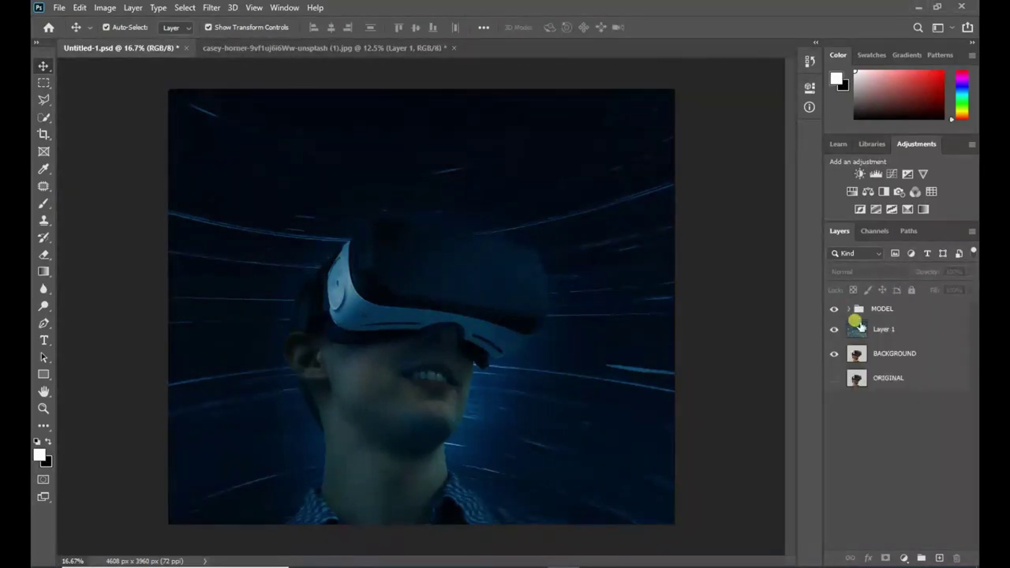
{"action": "left_click", "coordinate": [886, 328]}
{"action": "left_click", "coordinate": [895, 352], "text": "ctrl"}
{"action": "right_click", "coordinate": [897, 338]}
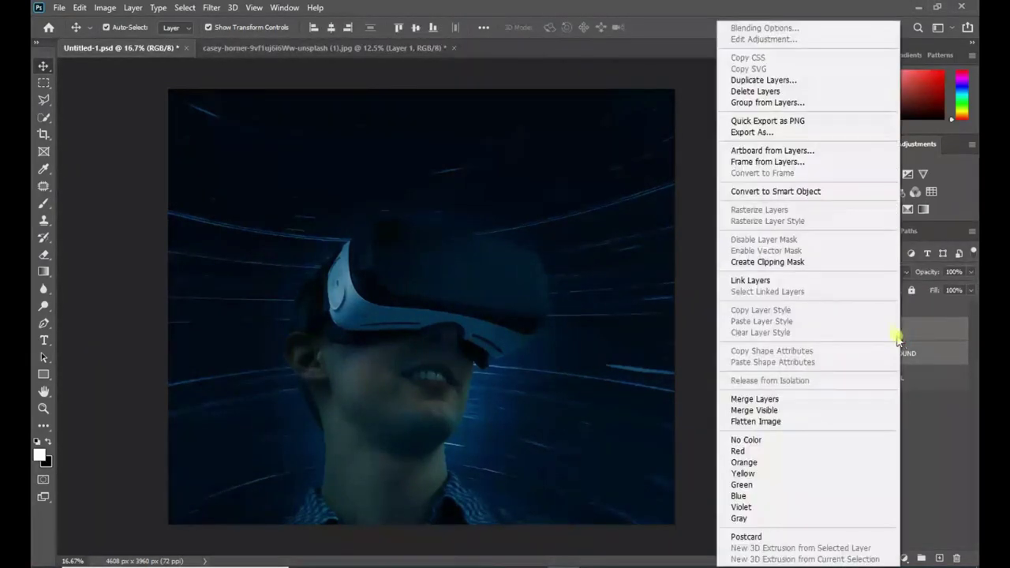
{"action": "left_click", "coordinate": [819, 102]}
{"action": "left_click", "coordinate": [550, 170]}
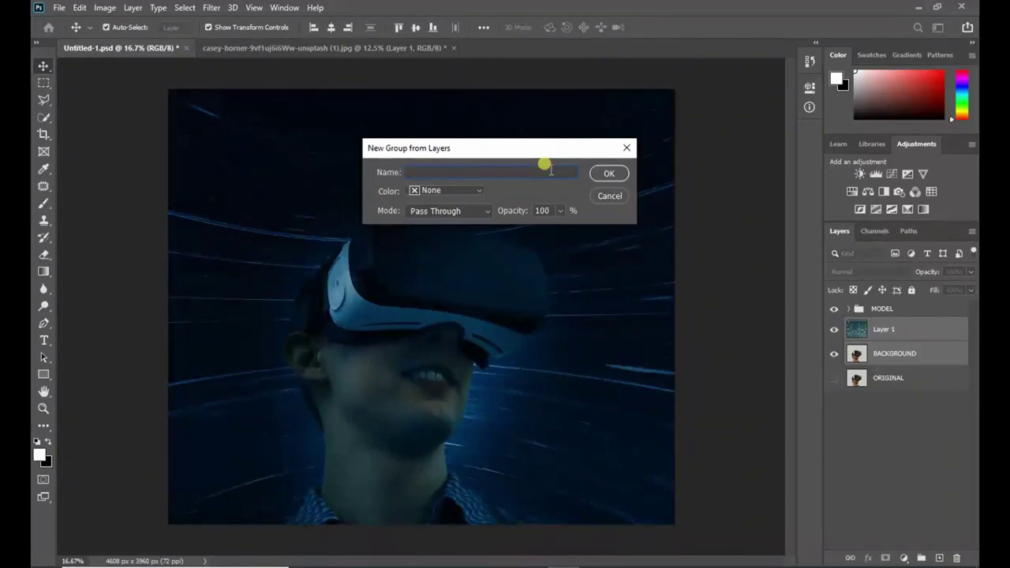
{"action": "type", "text": "BACKGROUND"}
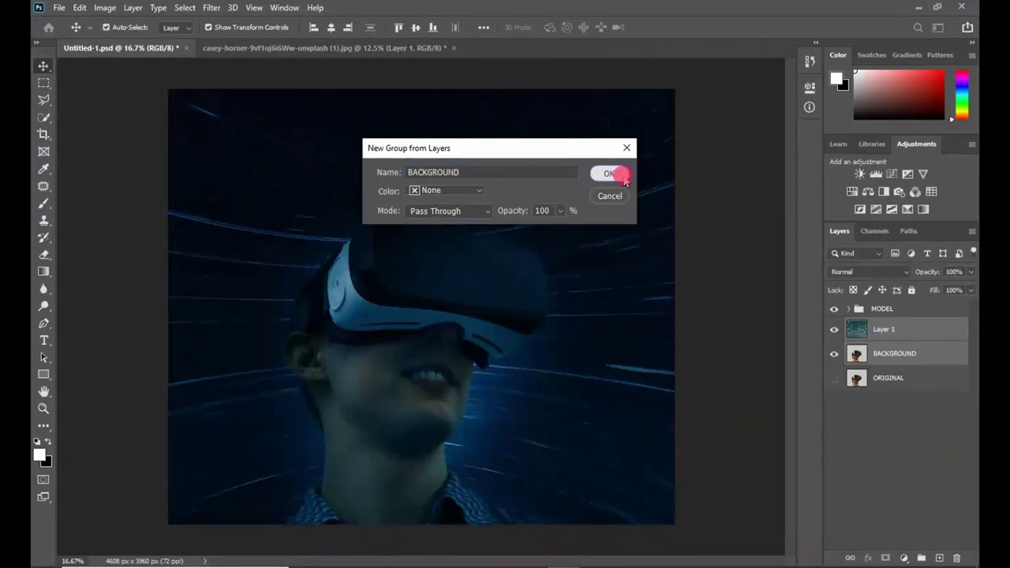
{"action": "left_click", "coordinate": [609, 173]}
Soften Layer 1's Blend If range for This Layer by splitting the shadows to 0/71 and the highlights to 240/255
{"action": "left_click", "coordinate": [849, 325]}
{"action": "left_click", "coordinate": [897, 346]}
{"action": "right_click", "coordinate": [899, 345]}
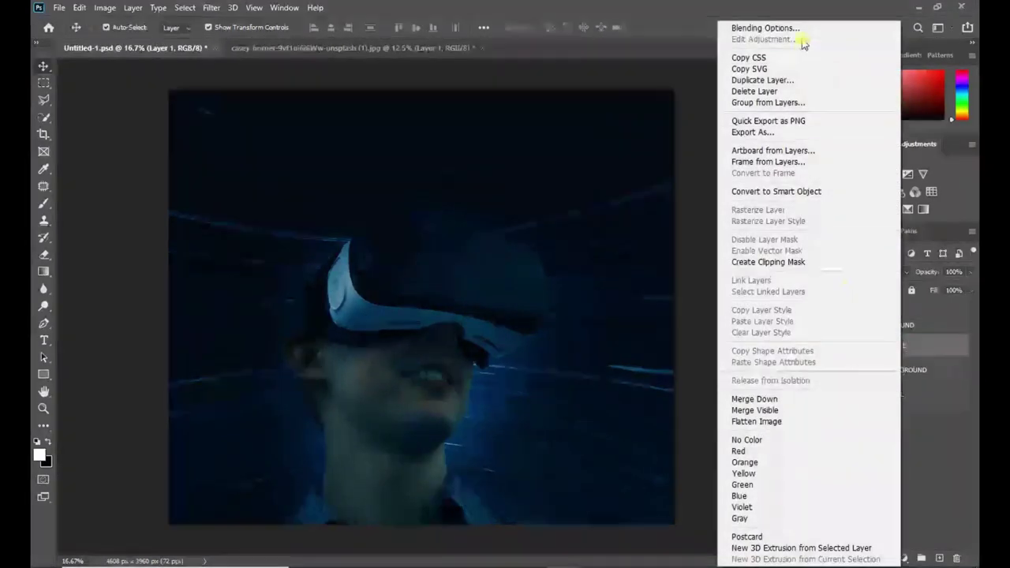
{"action": "left_click", "coordinate": [799, 30]}
{"action": "left_click_drag", "start_coordinate": [750, 82], "coordinate": [863, 87]}
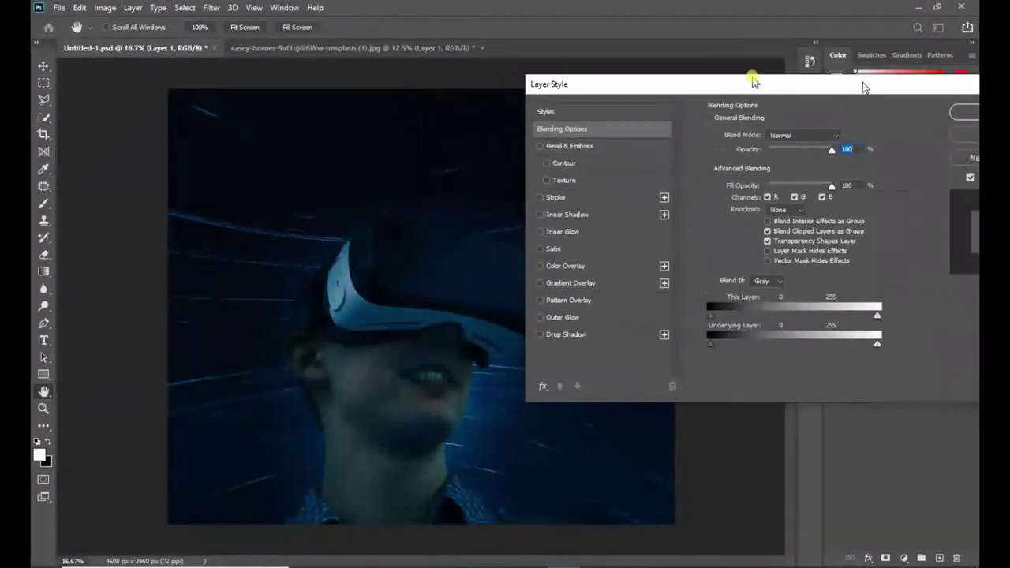
{"action": "left_click_drag", "start_coordinate": [711, 316], "coordinate": [757, 326]}
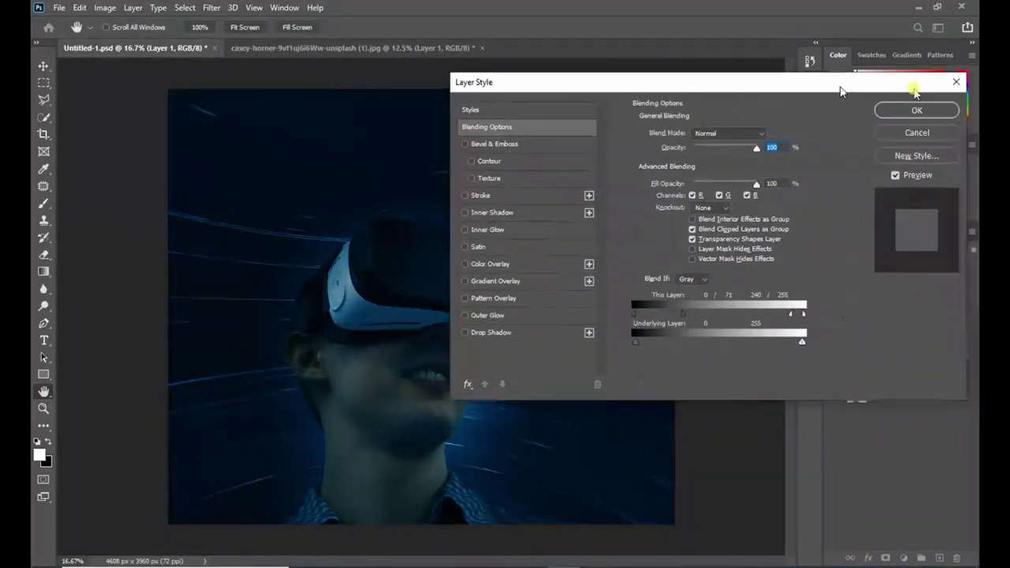
{"action": "left_click", "coordinate": [914, 108]}
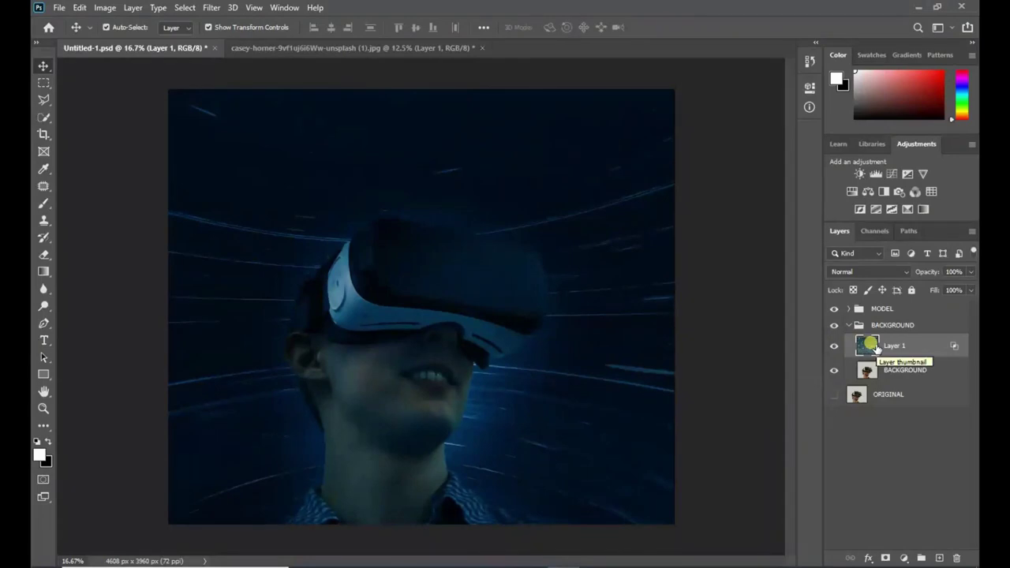
Compare the image with and without Layer 1, set its blend mode to Vivid Light and lower its fill to about 88%
{"action": "left_click", "coordinate": [834, 346]}
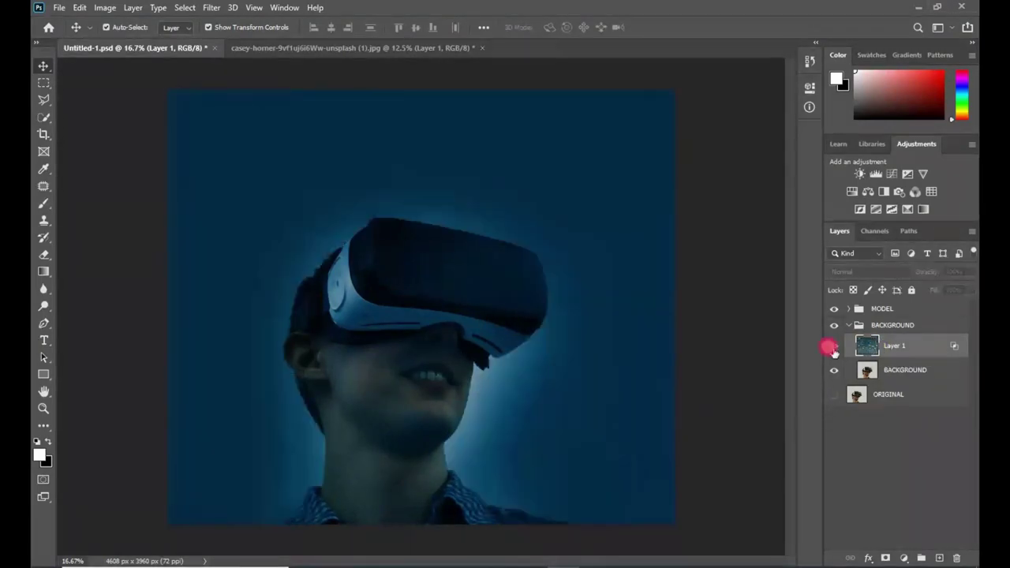
{"action": "left_click", "coordinate": [834, 346]}
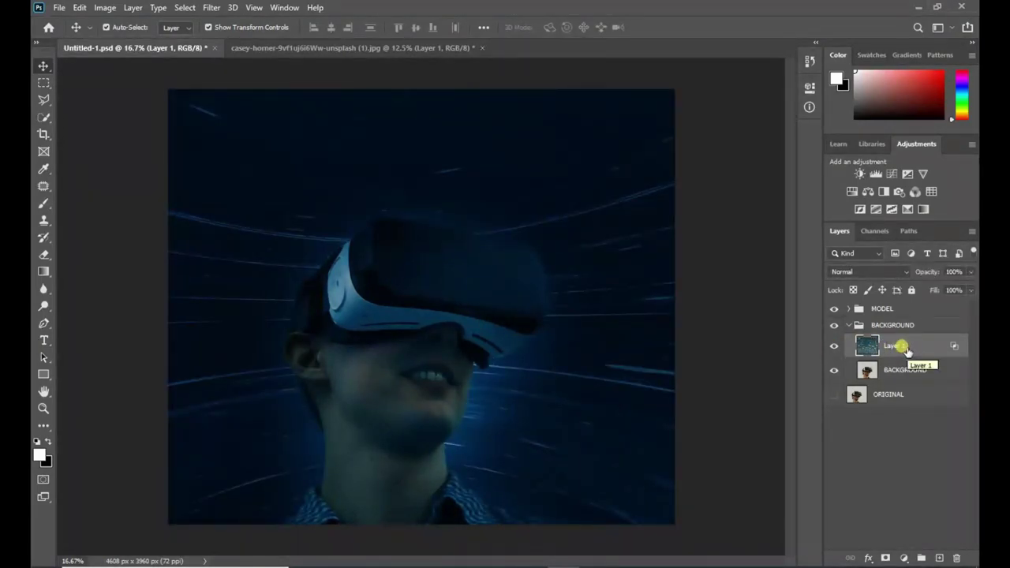
{"action": "left_click", "coordinate": [906, 349]}
{"action": "left_click", "coordinate": [902, 272]}
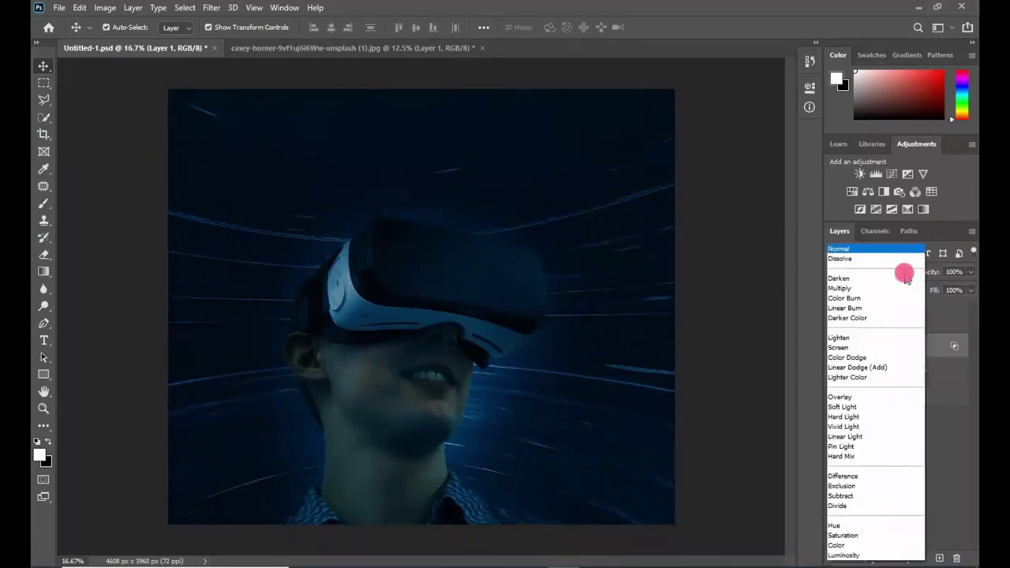
{"action": "left_click", "coordinate": [883, 427]}
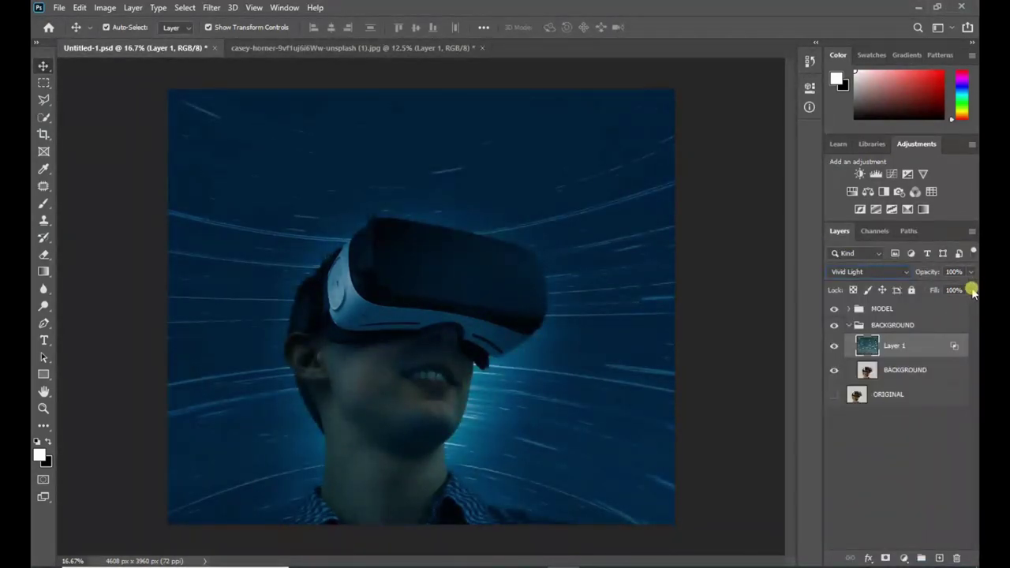
{"action": "left_click_drag", "start_coordinate": [972, 290], "coordinate": [966, 311]}
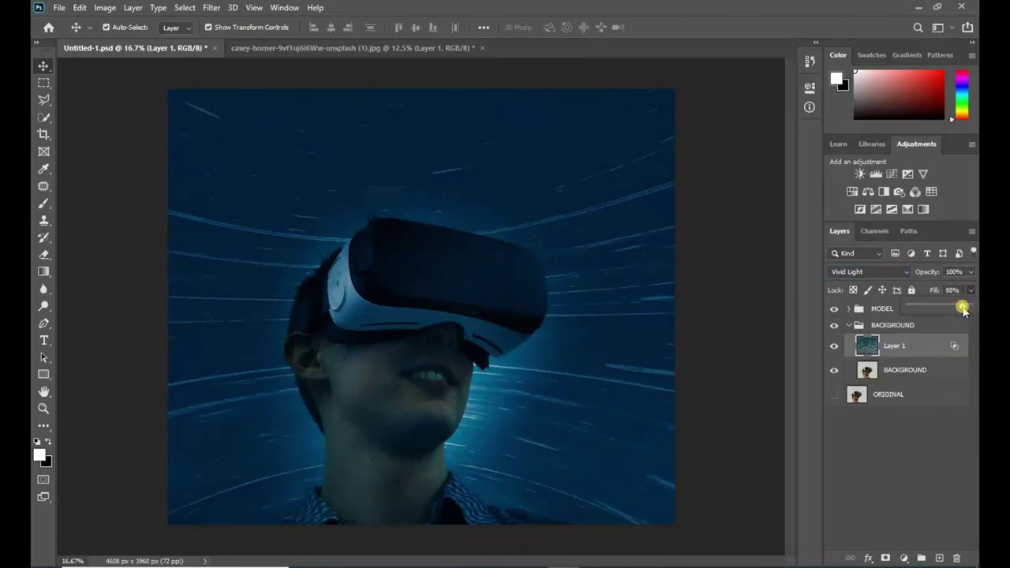
Add a new empty layer above Color Lookup 1 inside the MODEL group
{"action": "left_click", "coordinate": [850, 325]}
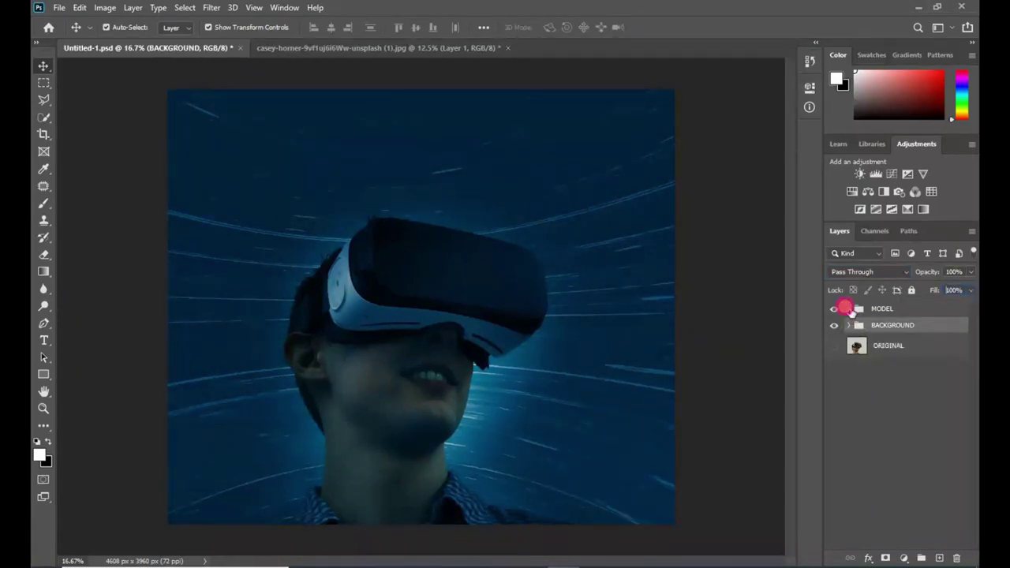
{"action": "left_click", "coordinate": [849, 309]}
{"action": "left_click", "coordinate": [924, 333]}
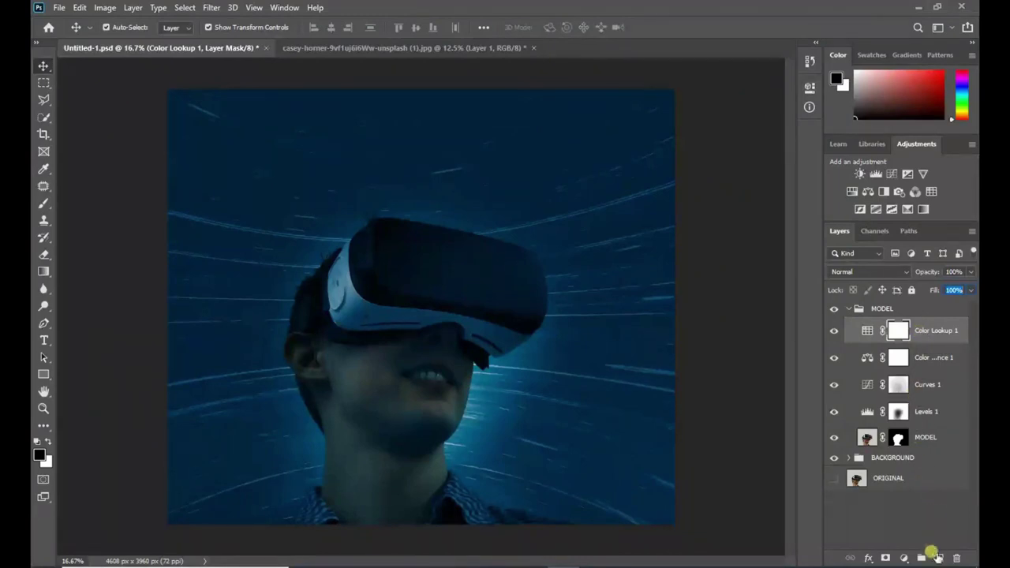
{"action": "left_click", "coordinate": [939, 558]}
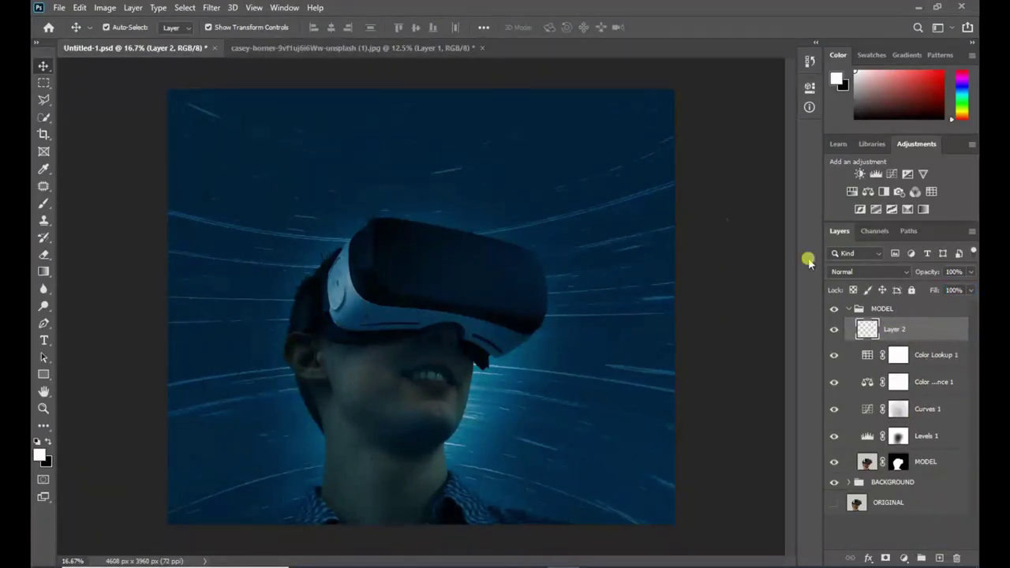
Stamp a white tech circle over the headset on the new layer with Sampled Brush 148 at 2500 px and 100% opacity
{"action": "left_click", "coordinate": [43, 204]}
{"action": "left_click", "coordinate": [129, 32]}
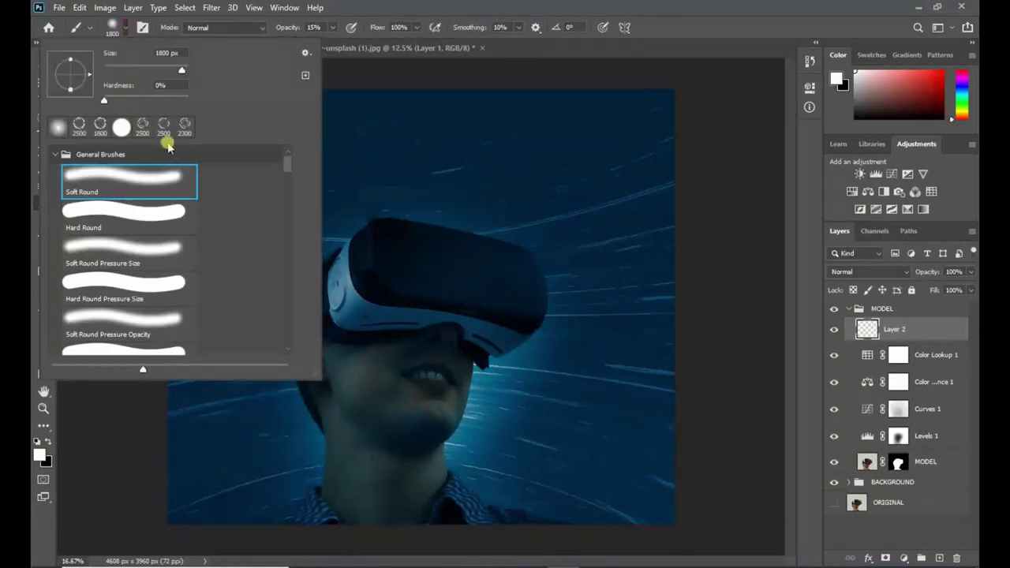
{"action": "left_click_drag", "start_coordinate": [291, 162], "coordinate": [292, 207]}
{"action": "left_click", "coordinate": [141, 246]}
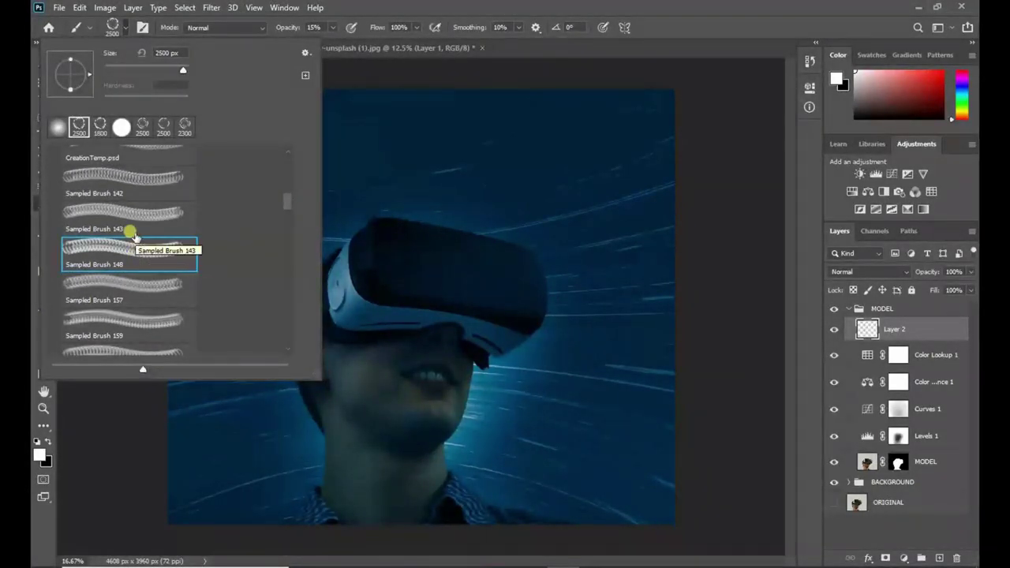
{"action": "left_click", "coordinate": [130, 29]}
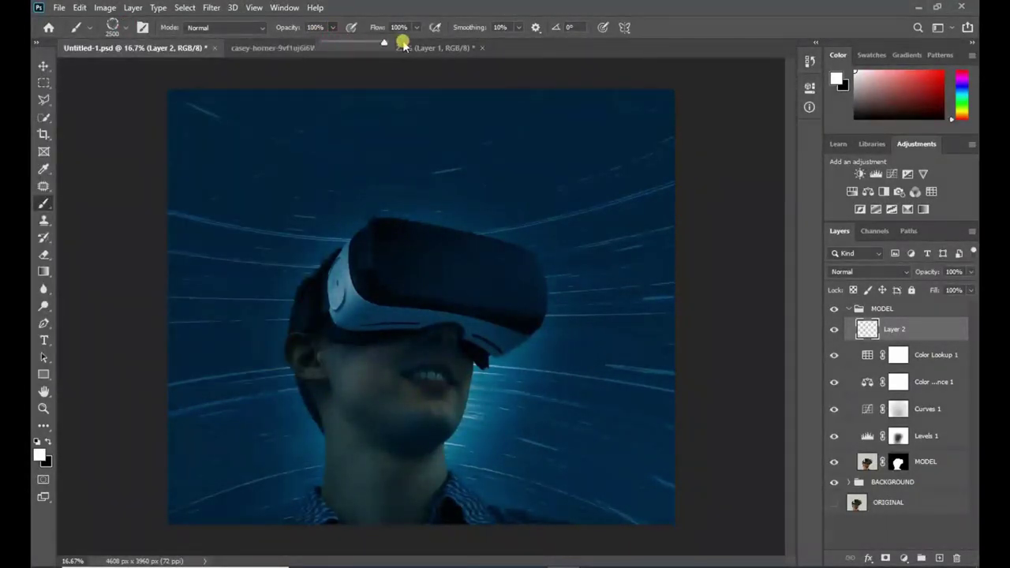
{"action": "left_click", "coordinate": [39, 455]}
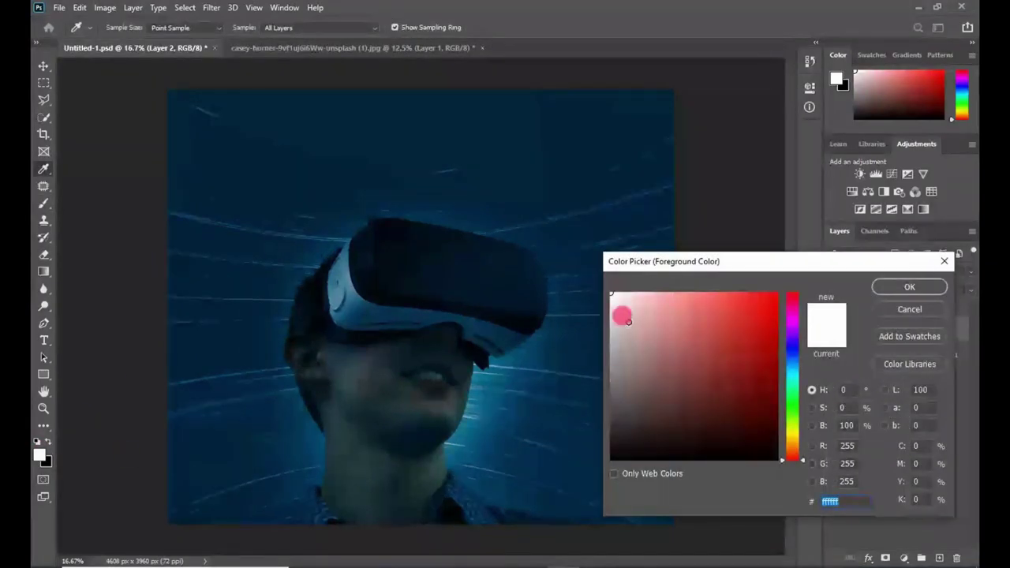
{"action": "left_click", "coordinate": [904, 287]}
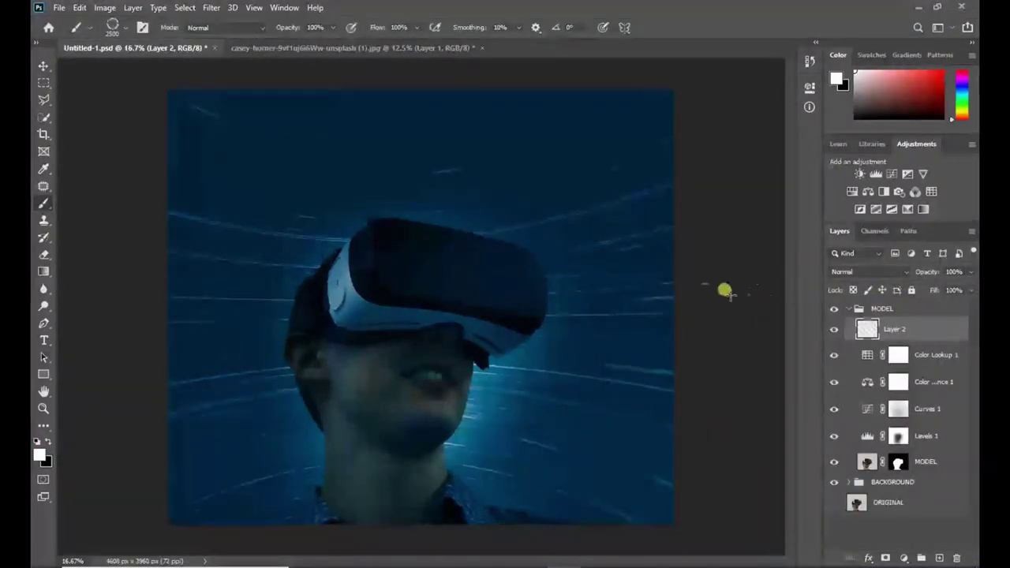
{"action": "left_click", "coordinate": [447, 296]}
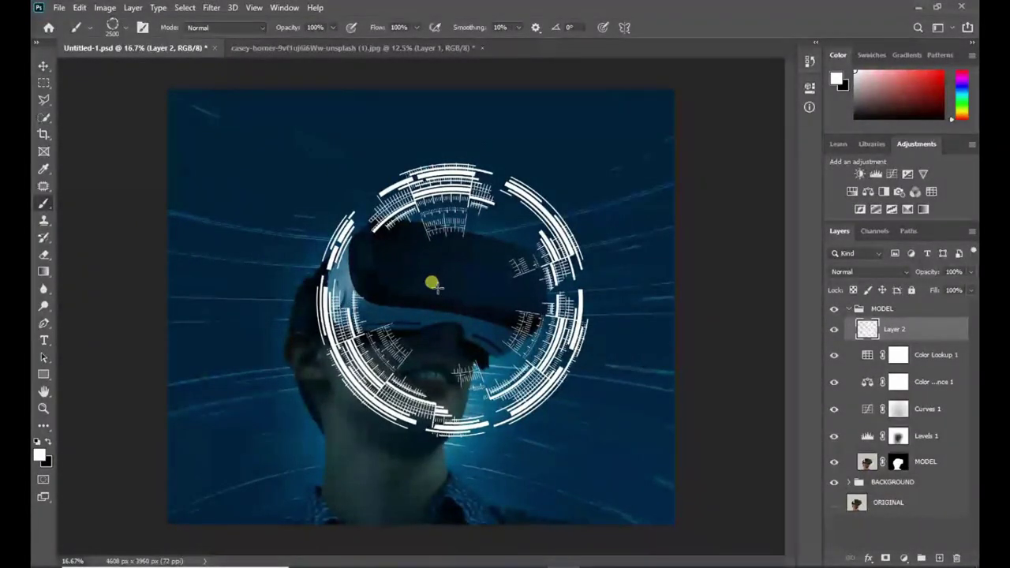
Scale the circle to 93.41%, move it up in front of the headset, distort it slightly and apply the transform
{"action": "key", "text": "ctrl+t"}
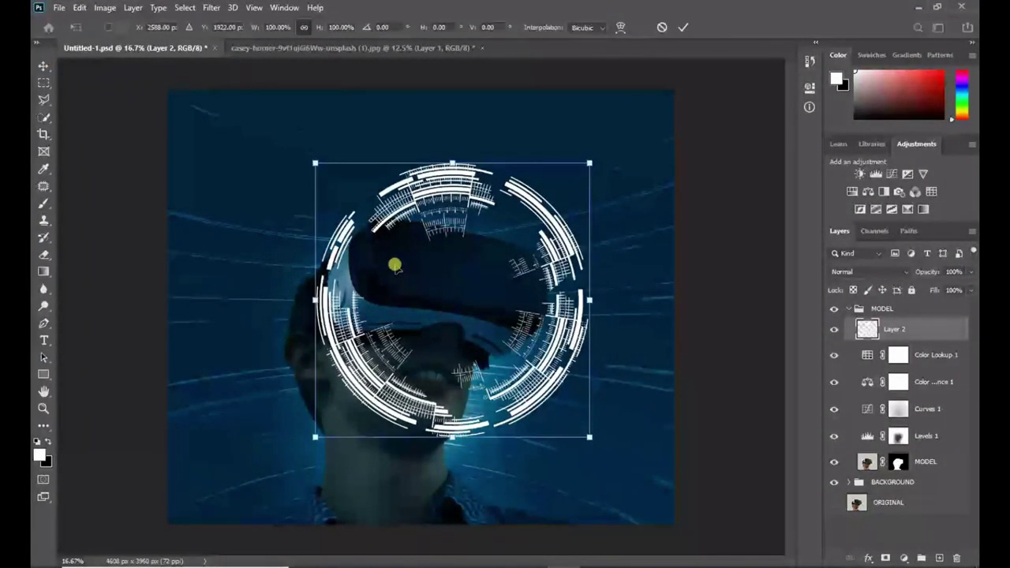
{"action": "left_click_drag", "start_coordinate": [586, 157], "coordinate": [565, 173]}
{"action": "left_click_drag", "start_coordinate": [479, 266], "coordinate": [544, 221]}
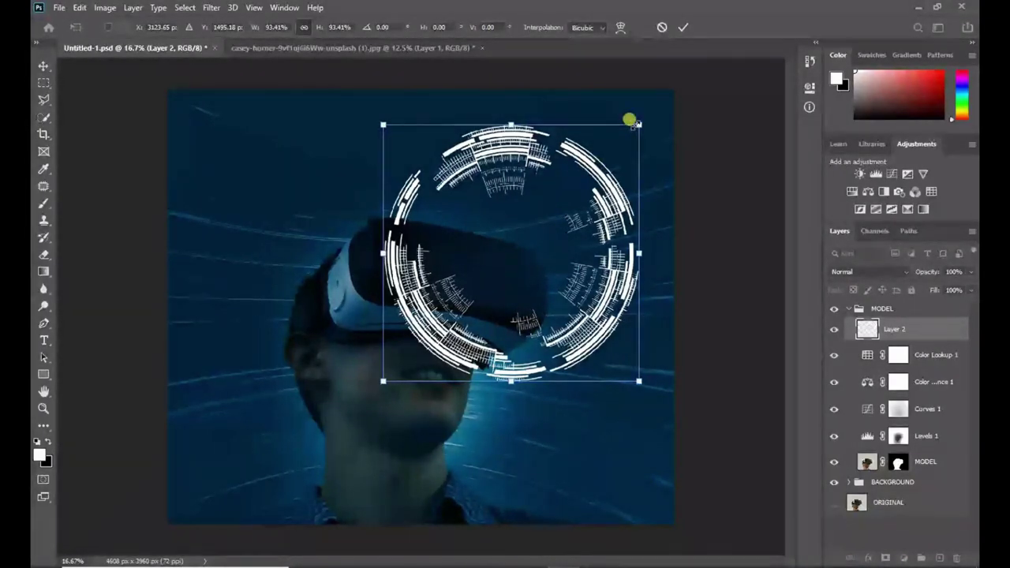
{"action": "left_click_drag", "start_coordinate": [637, 123], "coordinate": [623, 140]}
{"action": "left_click_drag", "start_coordinate": [610, 213], "coordinate": [610, 208]}
{"action": "left_click", "coordinate": [684, 27]}
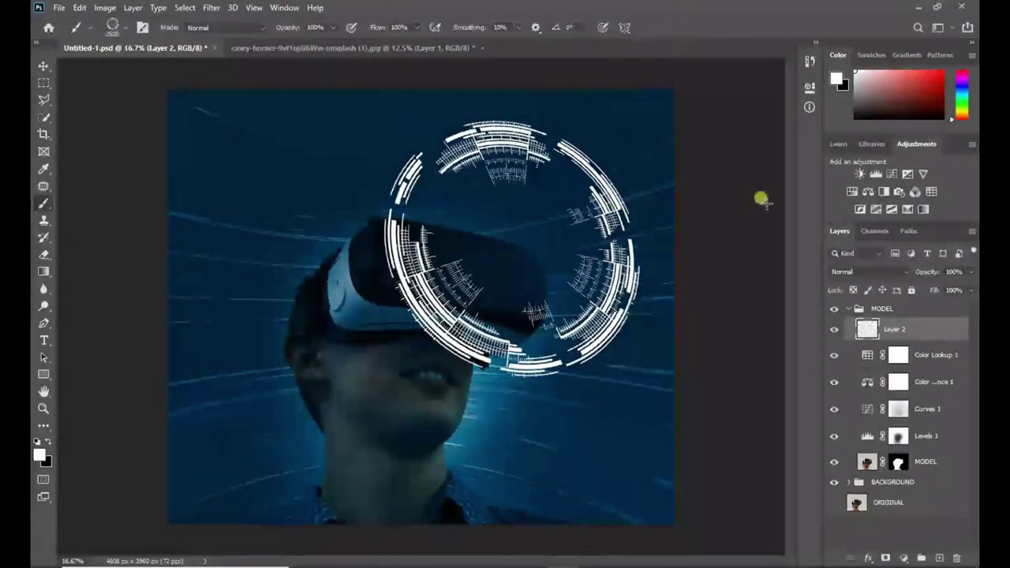
Add an Outer Glow to the circle layer and set the glow colour to light blue 00baff
{"action": "right_click", "coordinate": [914, 331]}
{"action": "left_click", "coordinate": [833, 29]}
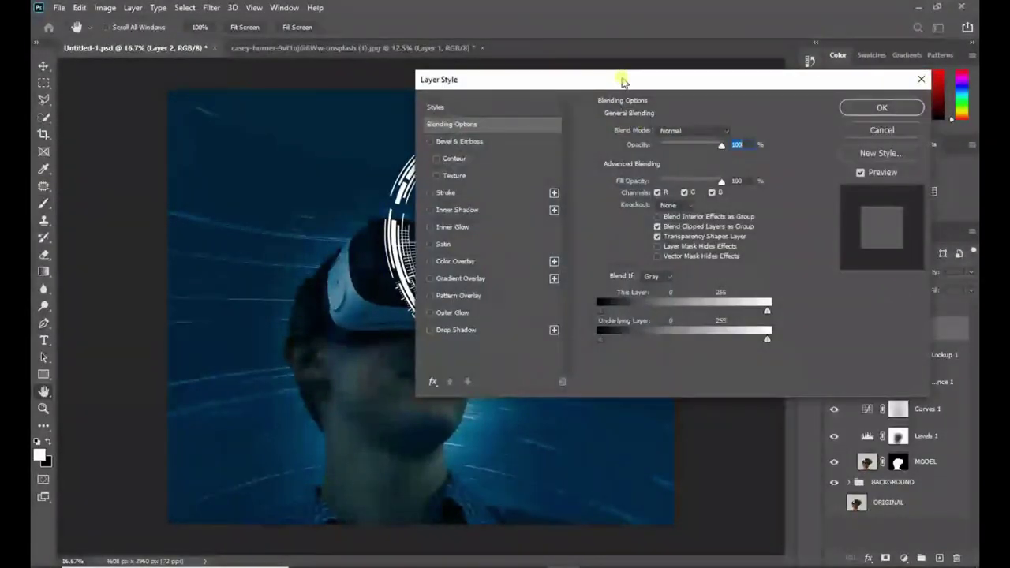
{"action": "left_click_drag", "start_coordinate": [620, 79], "coordinate": [800, 113]}
{"action": "left_click", "coordinate": [703, 304]}
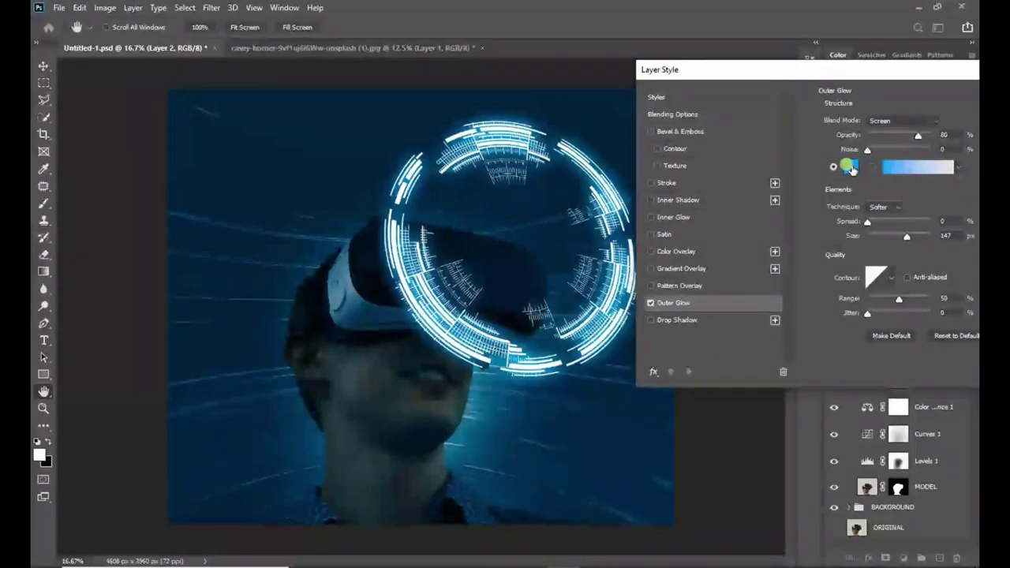
{"action": "left_click", "coordinate": [849, 167]}
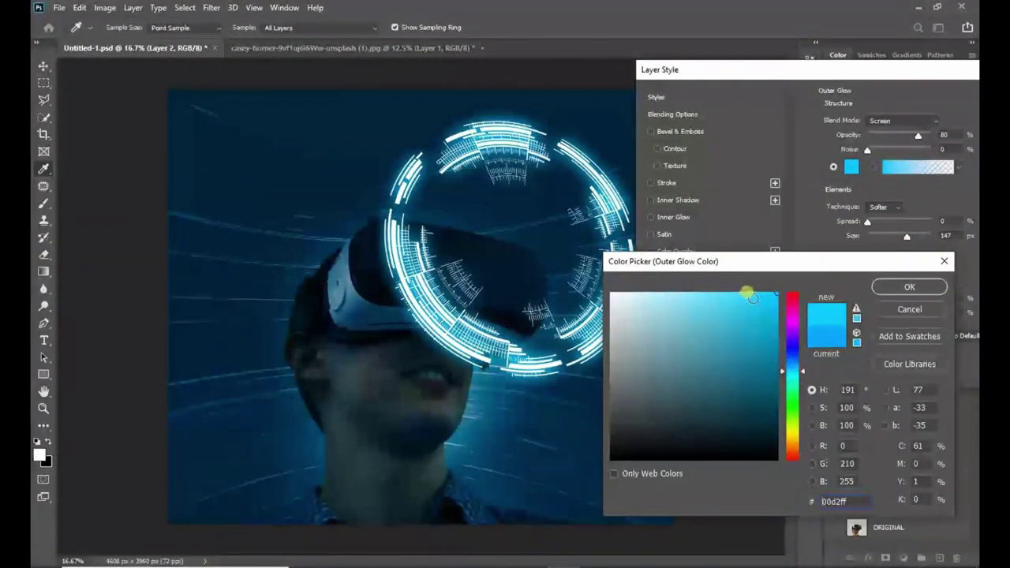
{"action": "left_click", "coordinate": [794, 368]}
{"action": "left_click", "coordinate": [910, 287]}
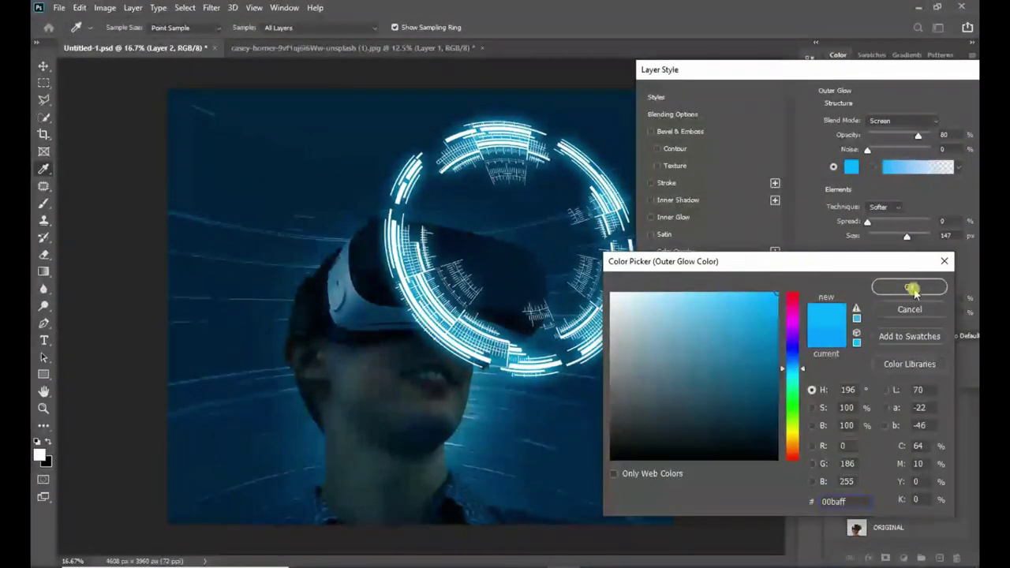
Set the circle's outer glow size to 85 px and opacity to 82%, and apply the layer style
{"action": "left_click_drag", "start_coordinate": [907, 236], "coordinate": [895, 240]}
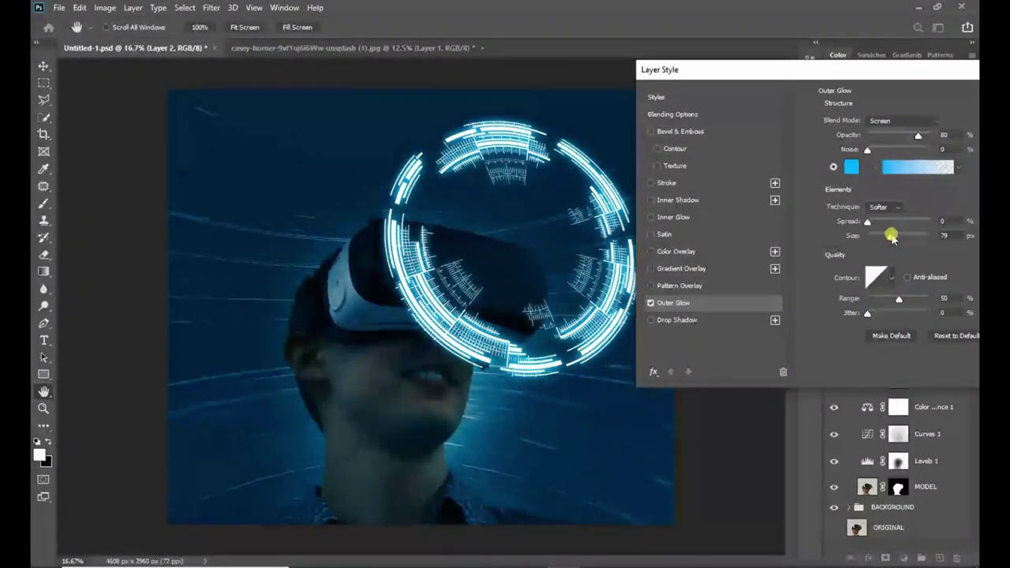
{"action": "left_click_drag", "start_coordinate": [891, 239], "coordinate": [895, 239]}
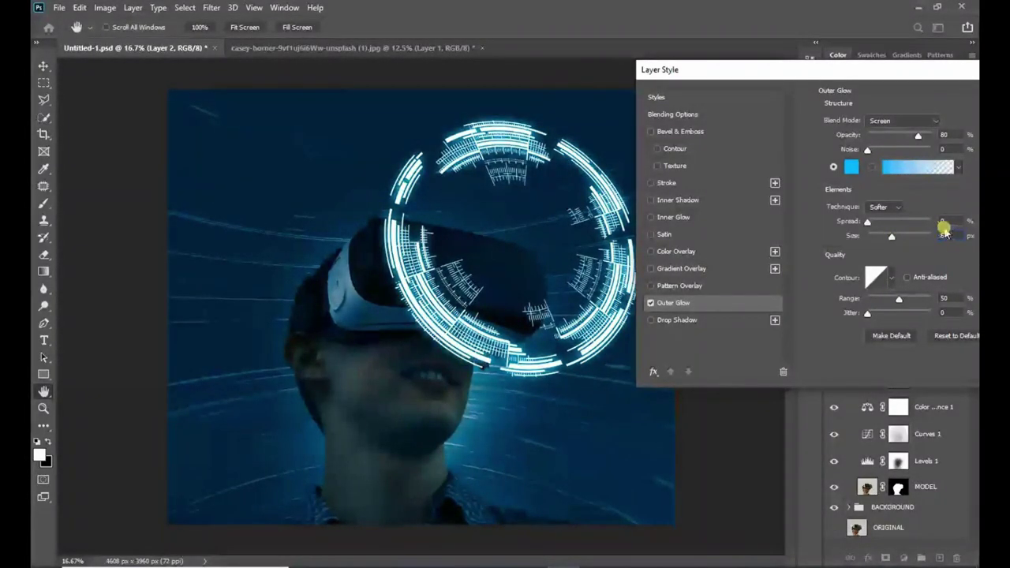
{"action": "left_click_drag", "start_coordinate": [918, 136], "coordinate": [916, 137]}
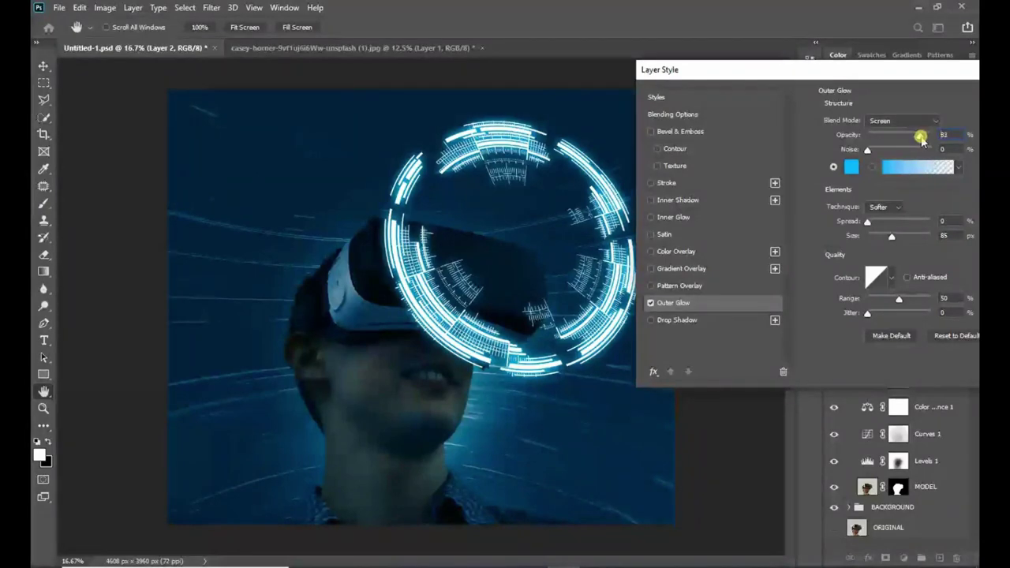
{"action": "left_click_drag", "start_coordinate": [920, 73], "coordinate": [753, 80]}
{"action": "left_click", "coordinate": [937, 105]}
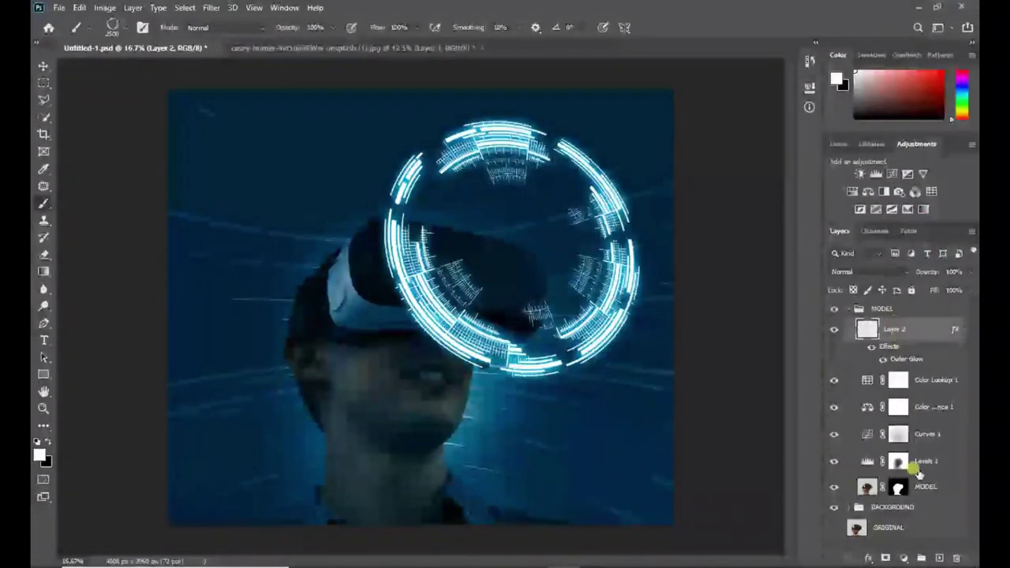
Add a new layer above the glowing circle and choose the Soft Round brush at 2500 px with 0% hardness
{"action": "left_click", "coordinate": [939, 558]}
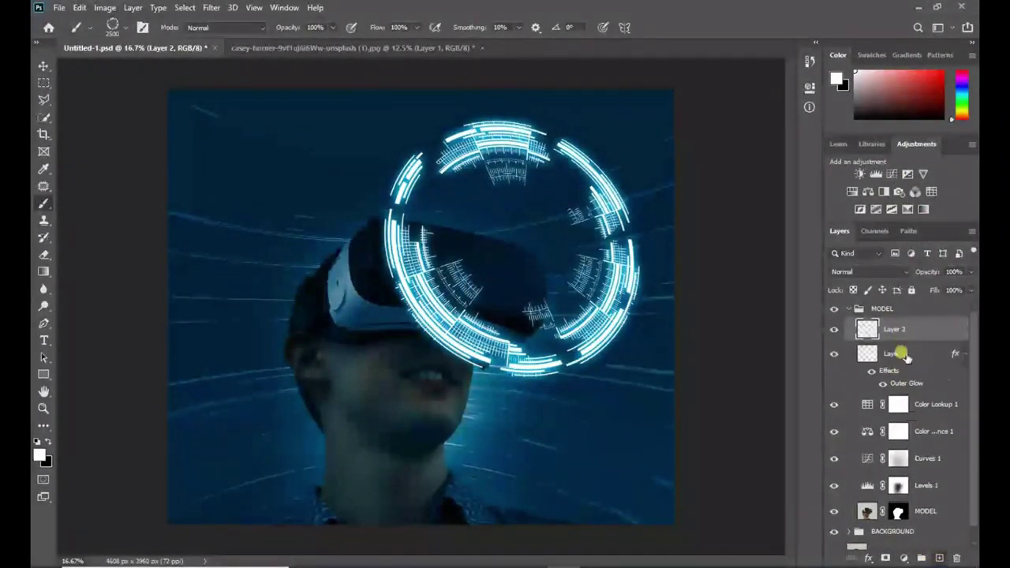
{"action": "left_click", "coordinate": [125, 29]}
{"action": "left_click_drag", "start_coordinate": [285, 202], "coordinate": [285, 158]}
{"action": "left_click", "coordinate": [134, 169]}
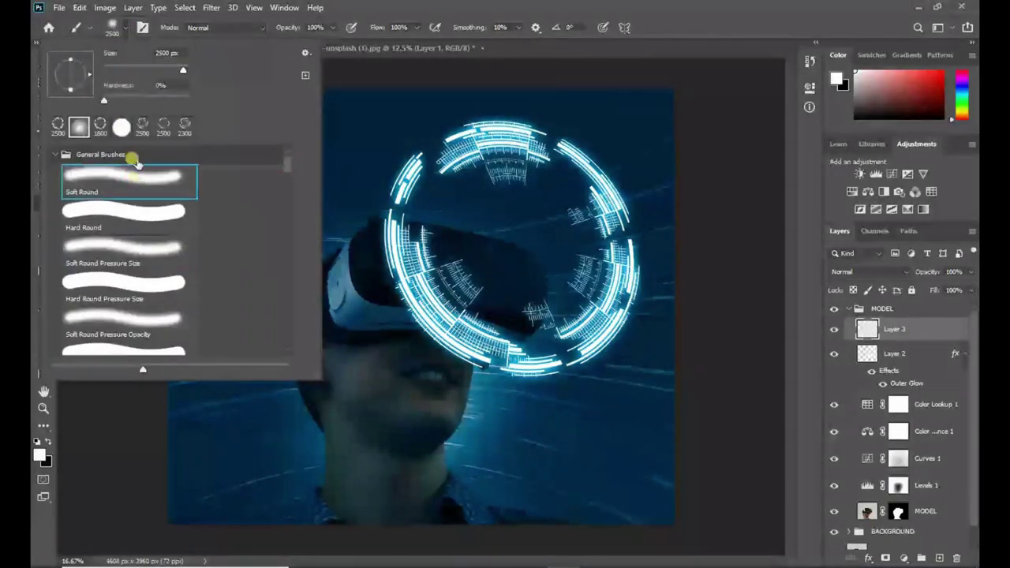
{"action": "left_click", "coordinate": [125, 29]}
Set the foreground colour to white and the brush opacity to 17%
{"action": "left_click", "coordinate": [39, 454]}
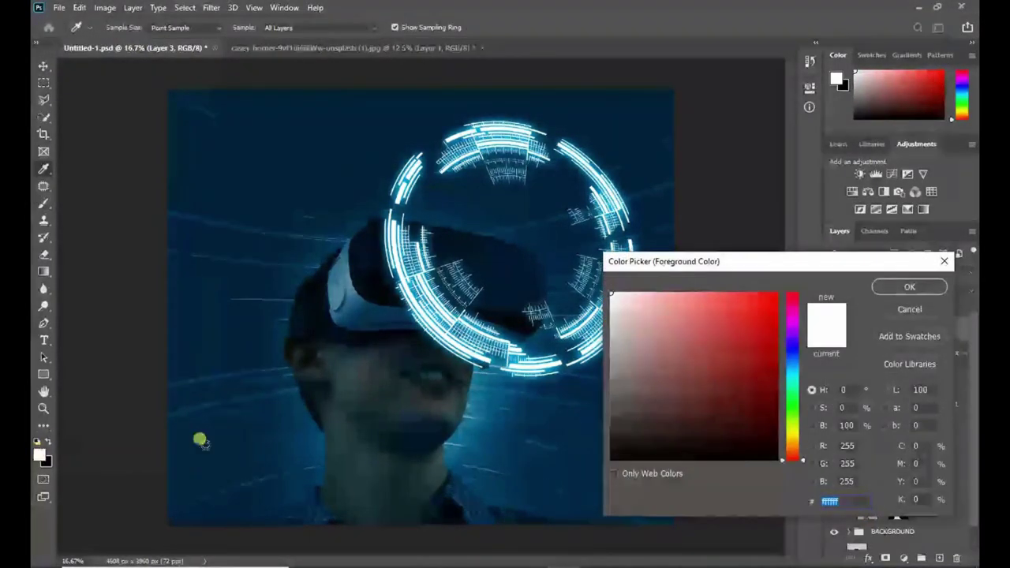
{"action": "left_click", "coordinate": [568, 259]}
{"action": "left_click", "coordinate": [909, 288]}
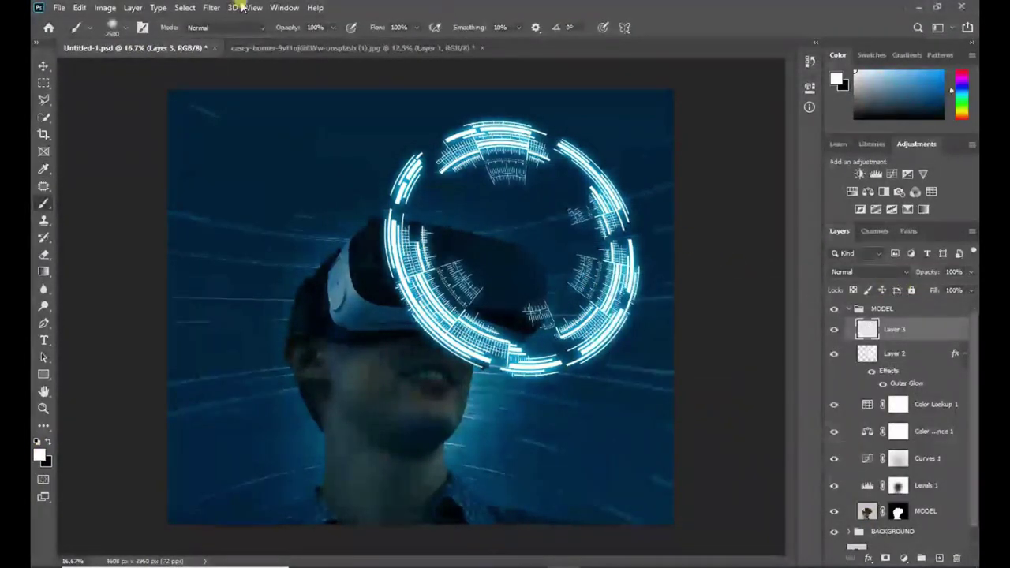
{"action": "left_click", "coordinate": [331, 28]}
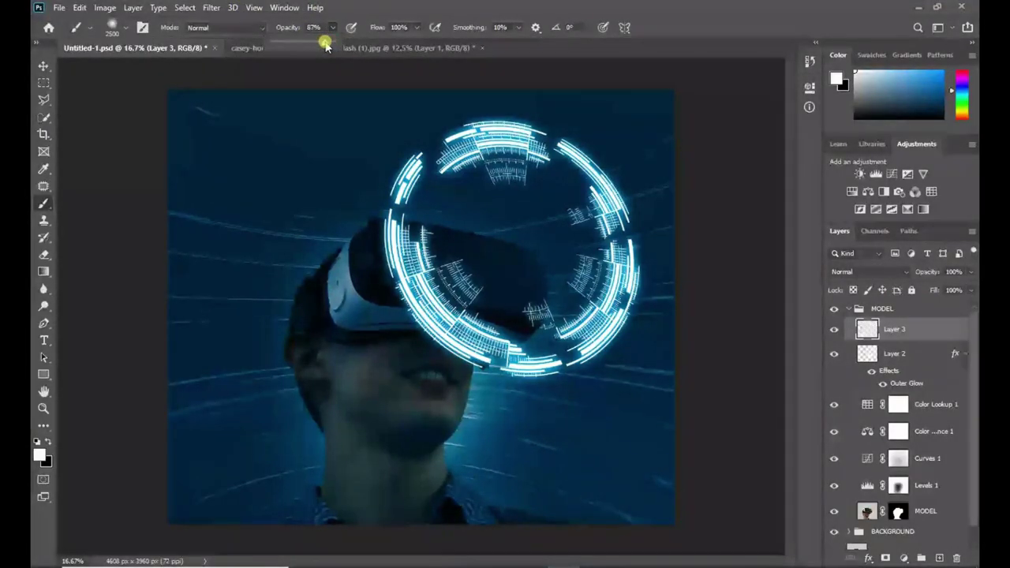
{"action": "left_click_drag", "start_coordinate": [308, 46], "coordinate": [286, 47]}
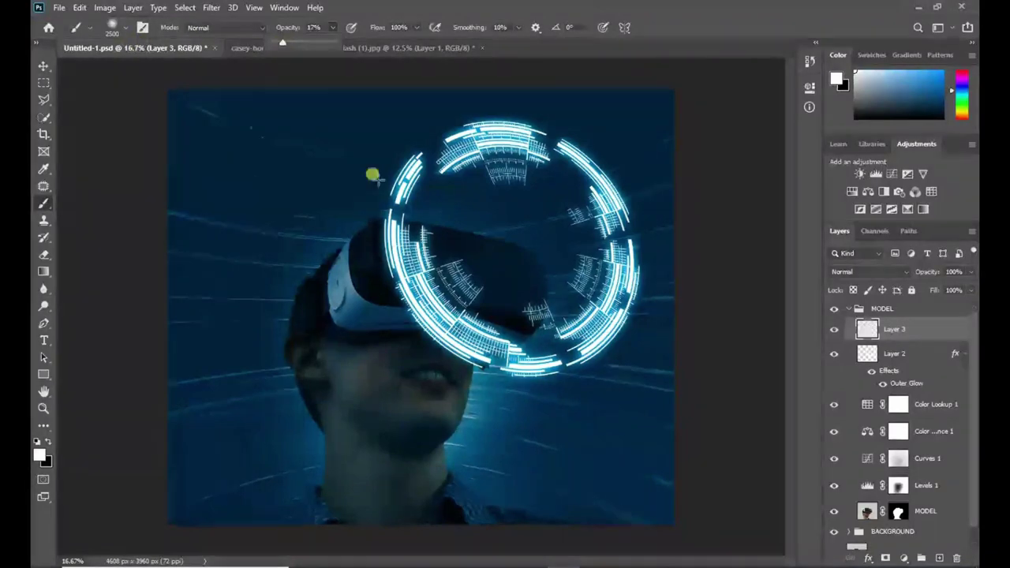
Reduce the soft brush to 1000 px and paint faint white light over the side of the headset
{"action": "key", "text": "bracketleft"}
{"action": "key", "text": "bracketleft"}
{"action": "key", "text": "bracketleft"}
{"action": "key", "text": "bracketleft"}
{"action": "key", "text": "bracketleft"}
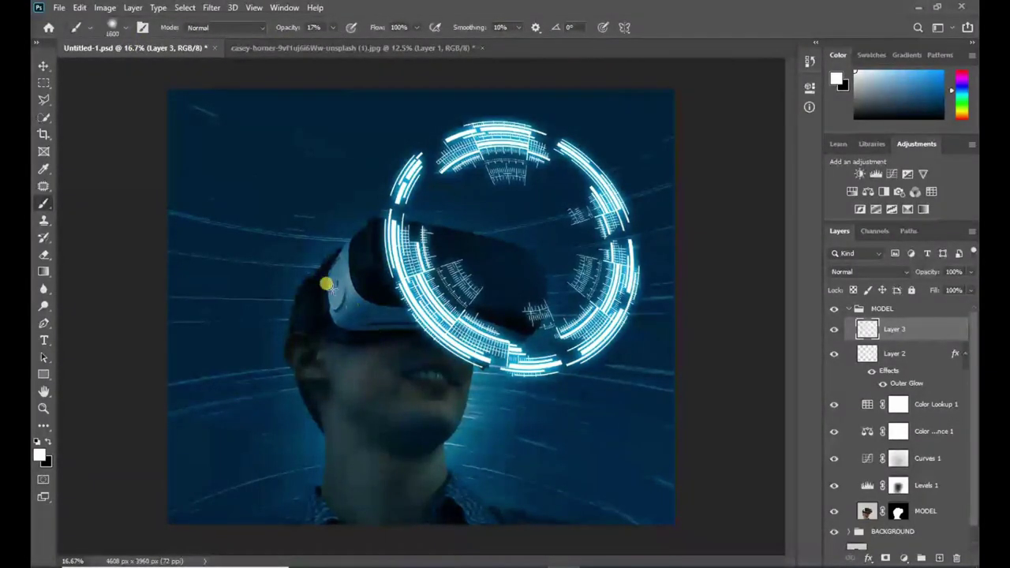
{"action": "mouse_move", "coordinate": [336, 296]}
{"action": "left_mouse_down"}
{"action": "mouse_move", "coordinate": [321, 351]}
{"action": "mouse_move", "coordinate": [325, 311]}
{"action": "mouse_move", "coordinate": [404, 263]}
{"action": "left_mouse_up"}
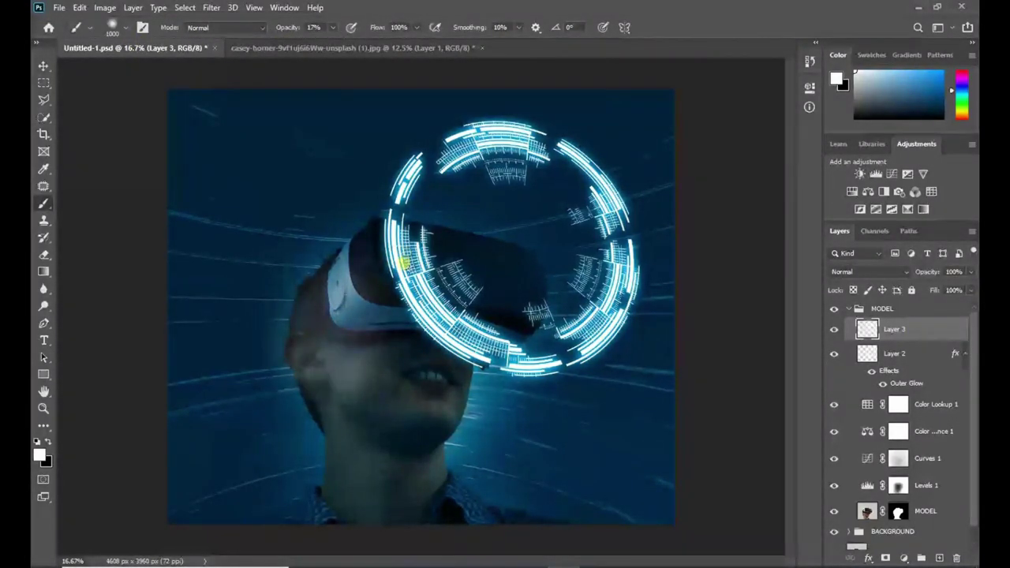
Set the layer's blend mode to Overlay and brush white light over the face, headset and hair, comparing with the layer hidden
{"action": "left_click", "coordinate": [895, 272]}
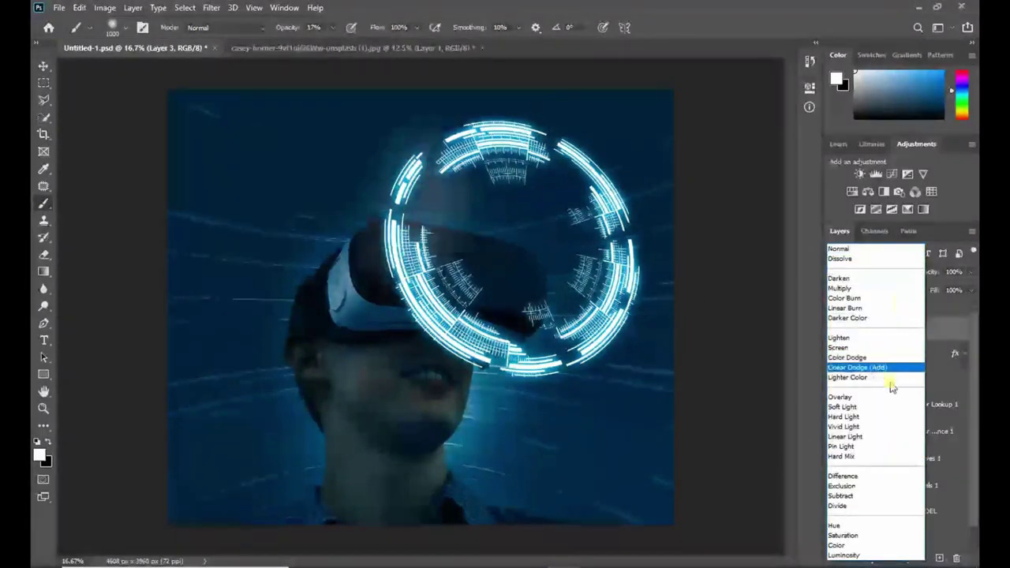
{"action": "left_click", "coordinate": [889, 382]}
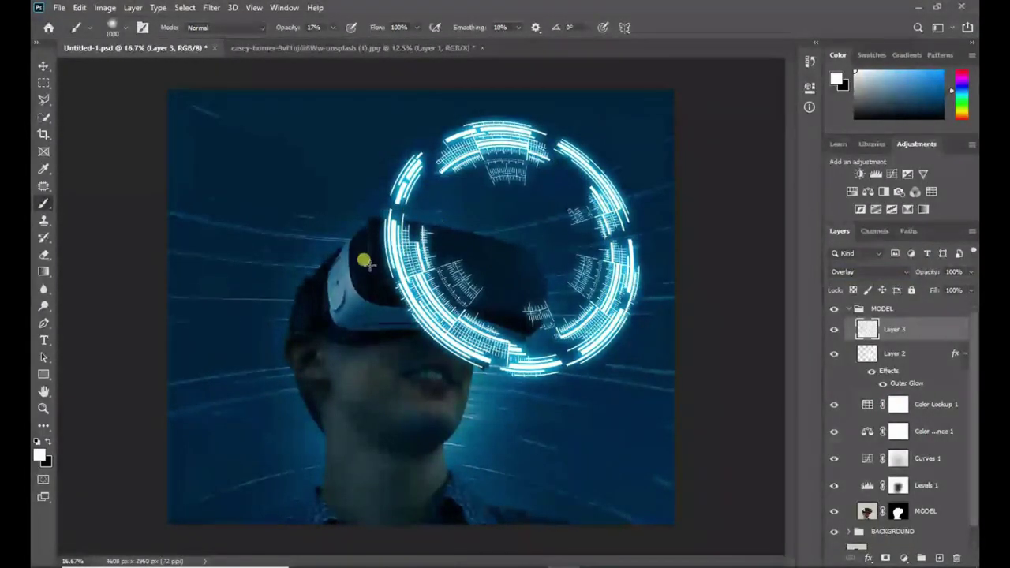
{"action": "mouse_move", "coordinate": [444, 400]}
{"action": "left_mouse_down"}
{"action": "mouse_move", "coordinate": [327, 354]}
{"action": "mouse_move", "coordinate": [315, 311]}
{"action": "mouse_move", "coordinate": [329, 250]}
{"action": "mouse_move", "coordinate": [339, 286]}
{"action": "mouse_move", "coordinate": [493, 460]}
{"action": "mouse_move", "coordinate": [514, 517]}
{"action": "mouse_move", "coordinate": [469, 485]}
{"action": "mouse_move", "coordinate": [450, 440]}
{"action": "left_mouse_up"}
{"action": "left_click_drag", "start_coordinate": [402, 180], "coordinate": [327, 271]}
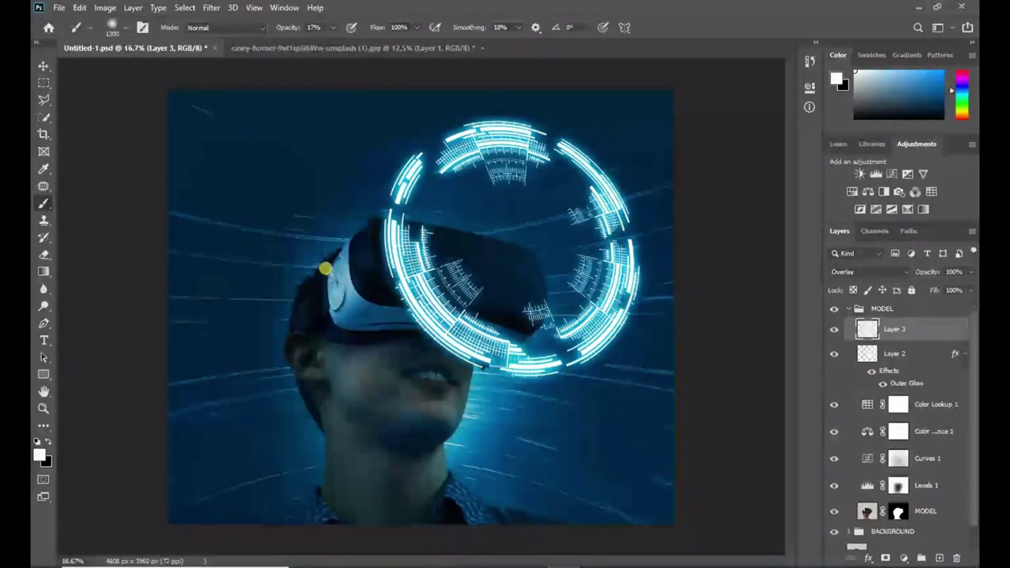
{"action": "mouse_move", "coordinate": [296, 341]}
{"action": "left_mouse_down"}
{"action": "mouse_move", "coordinate": [300, 349]}
{"action": "mouse_move", "coordinate": [626, 293]}
{"action": "mouse_move", "coordinate": [487, 203]}
{"action": "mouse_move", "coordinate": [559, 167]}
{"action": "mouse_move", "coordinate": [463, 236]}
{"action": "left_mouse_up"}
{"action": "left_click", "coordinate": [834, 329]}
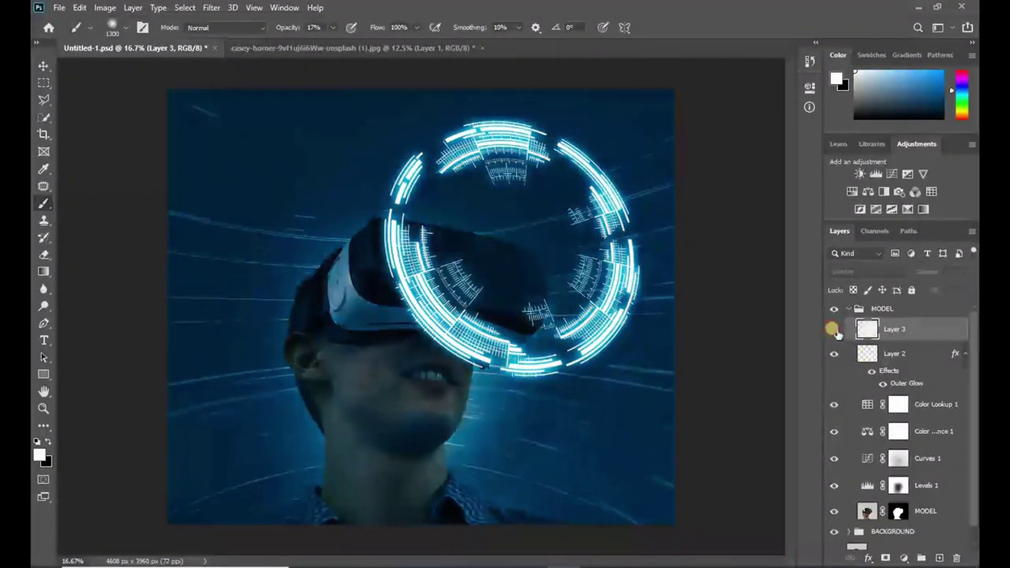
{"action": "left_click", "coordinate": [834, 329]}
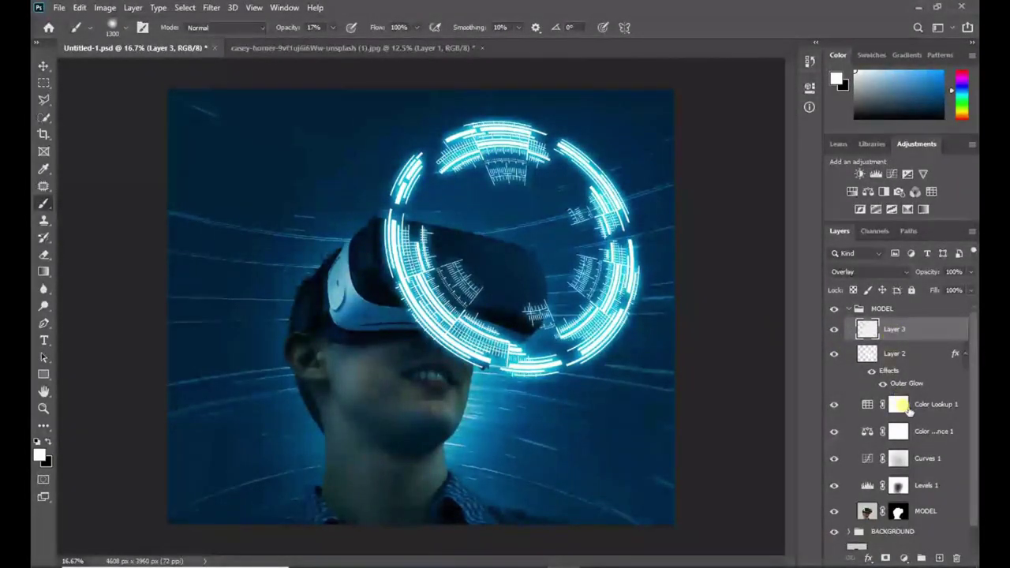
Add a new layer directly above the Color Lookup 1 adjustment, below the circle layer
{"action": "left_click", "coordinate": [902, 405]}
{"action": "left_click", "coordinate": [938, 558]}
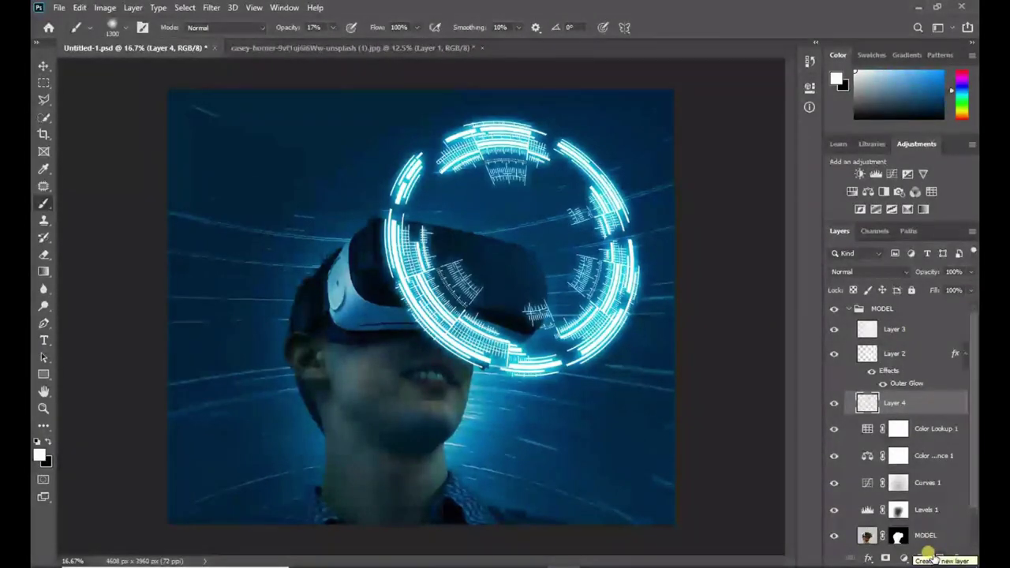
{"action": "left_click", "coordinate": [908, 403]}
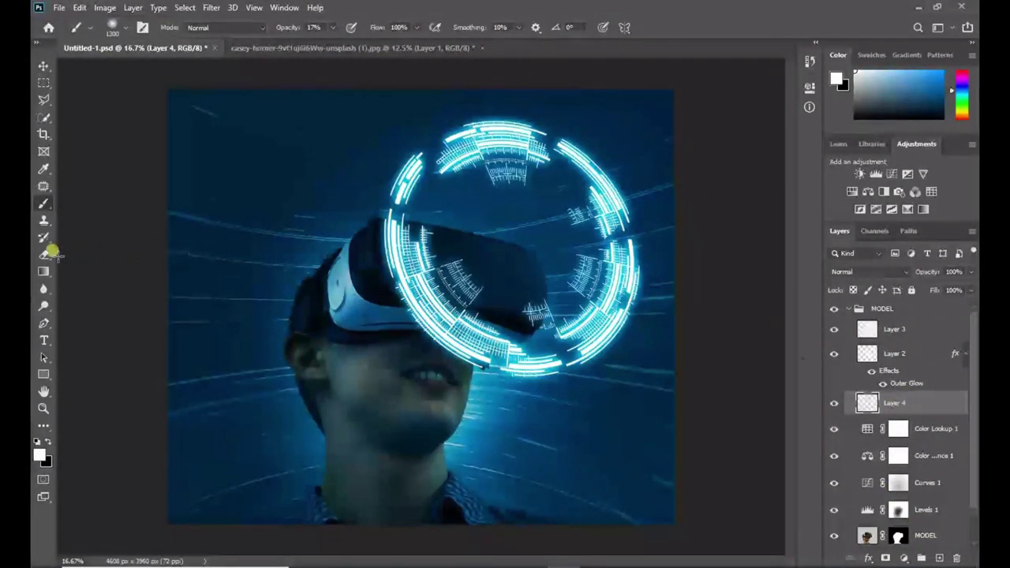
Set the foreground colour to cyan 0ecbe7
{"action": "left_click", "coordinate": [41, 456]}
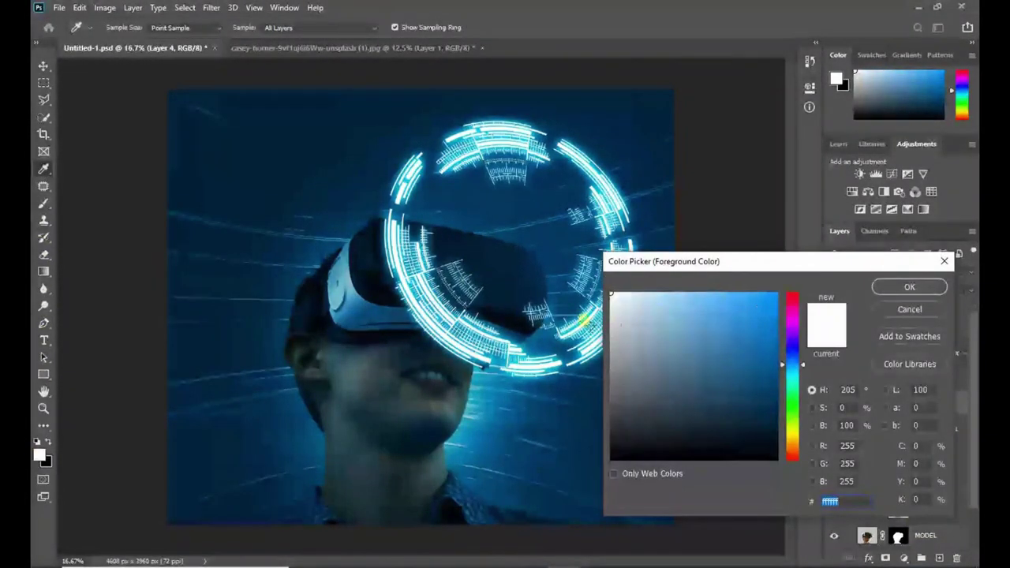
{"action": "left_click", "coordinate": [580, 325]}
{"action": "mouse_move", "coordinate": [748, 300]}
{"action": "left_mouse_down"}
{"action": "mouse_move", "coordinate": [789, 300]}
{"action": "mouse_move", "coordinate": [768, 301]}
{"action": "mouse_move", "coordinate": [778, 294]}
{"action": "left_mouse_up"}
{"action": "left_click", "coordinate": [796, 371]}
{"action": "left_click", "coordinate": [762, 300]}
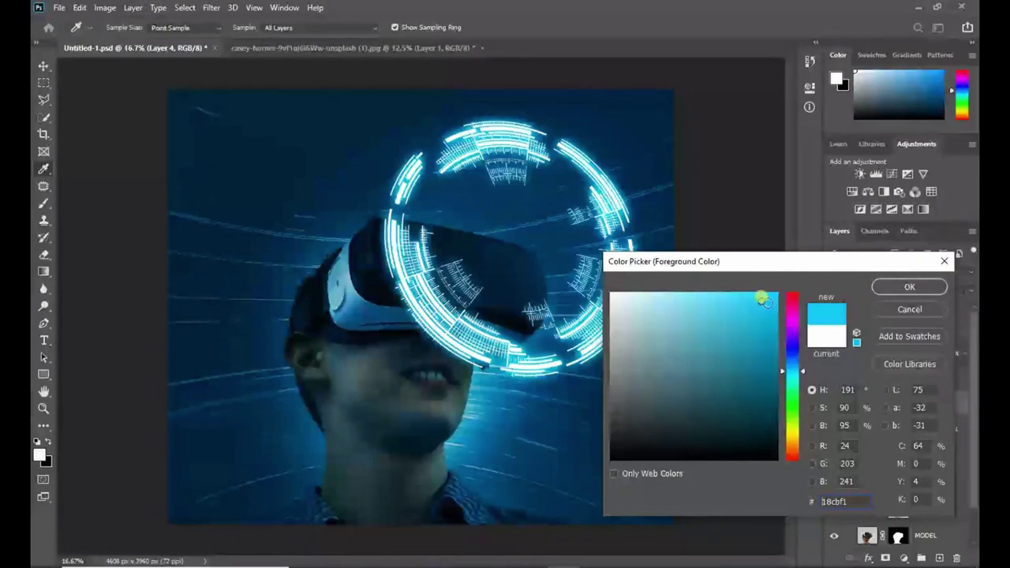
{"action": "left_click", "coordinate": [795, 368]}
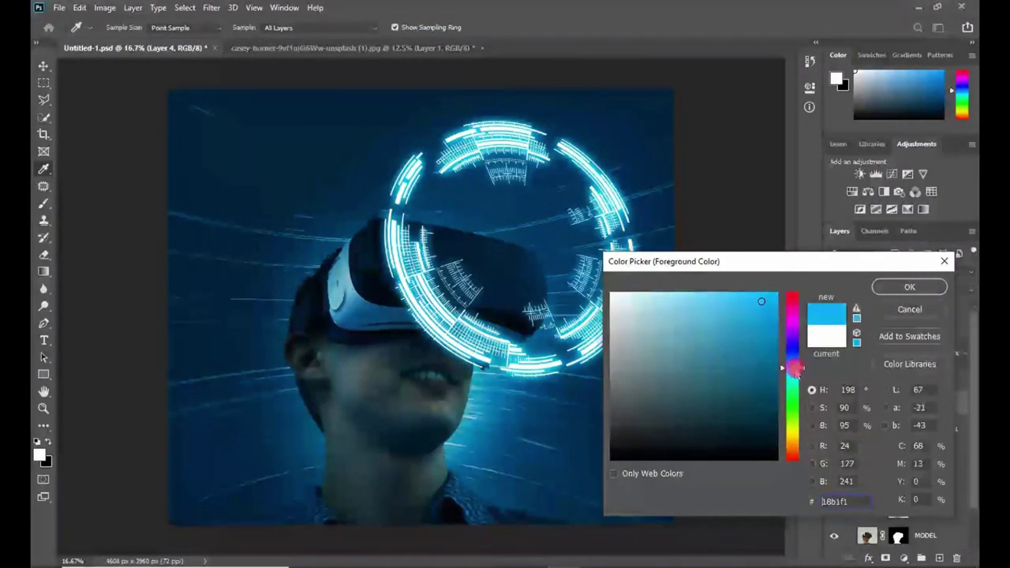
{"action": "left_click", "coordinate": [797, 370]}
{"action": "left_click", "coordinate": [762, 314]}
{"action": "left_click_drag", "start_coordinate": [768, 314], "coordinate": [767, 311]}
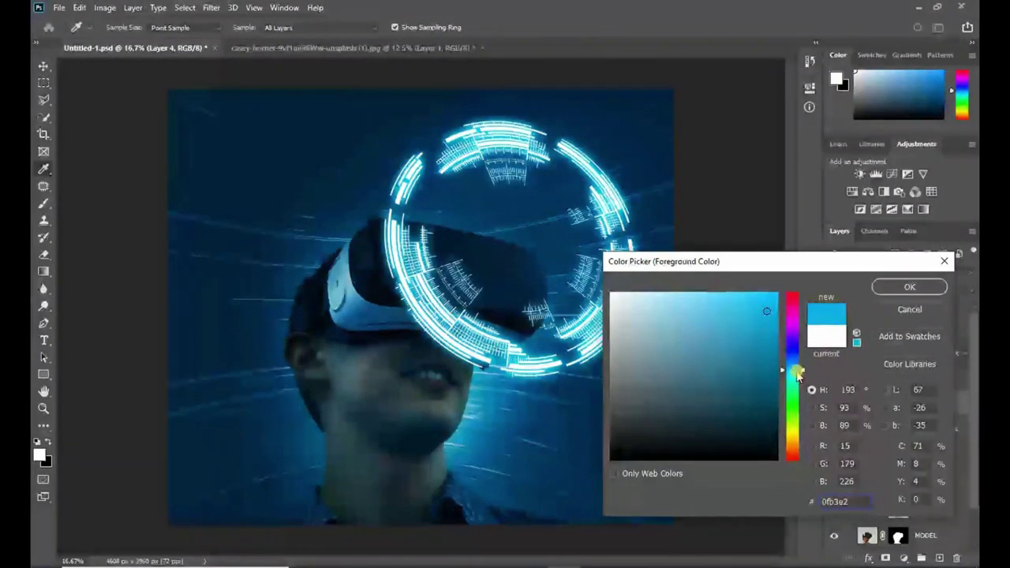
{"action": "left_click", "coordinate": [797, 371]}
{"action": "left_click", "coordinate": [767, 311]}
{"action": "left_click", "coordinate": [796, 372]}
{"action": "left_click", "coordinate": [768, 309]}
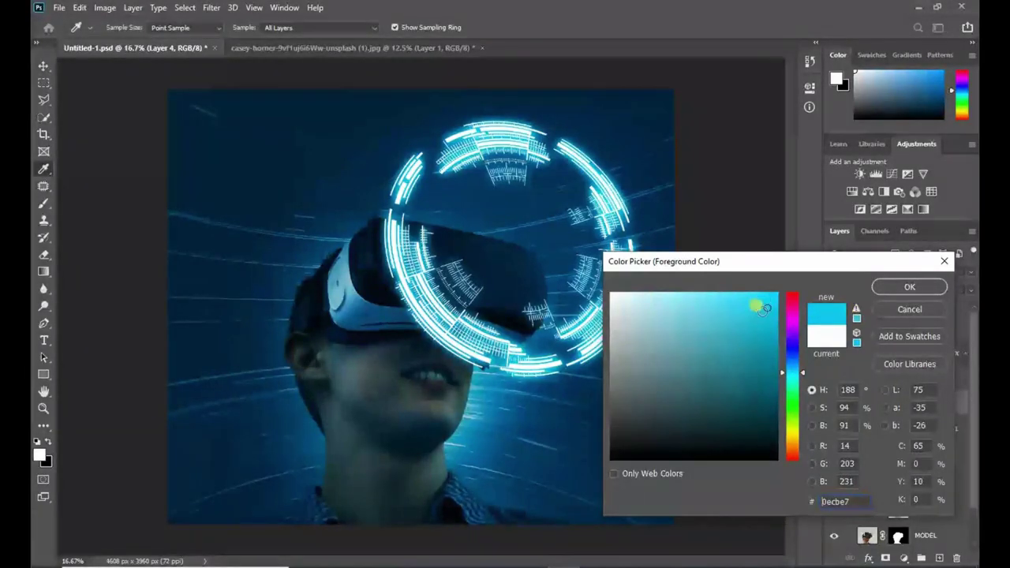
{"action": "left_click", "coordinate": [910, 287]}
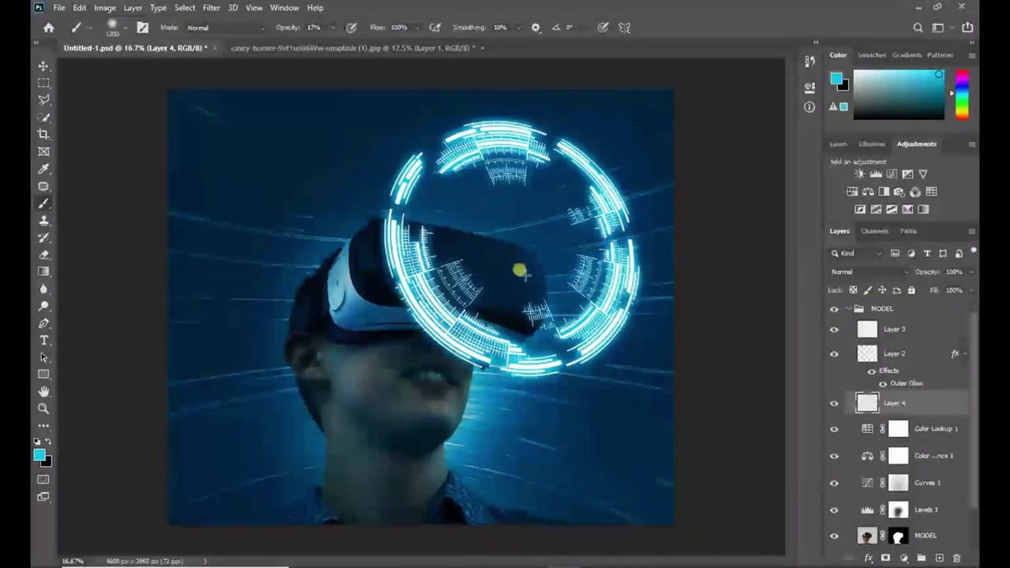
Set the brush opacity to 16% and dab soft cyan light in front of the headset inside the circle
{"action": "left_click", "coordinate": [119, 27]}
{"action": "left_click", "coordinate": [330, 28]}
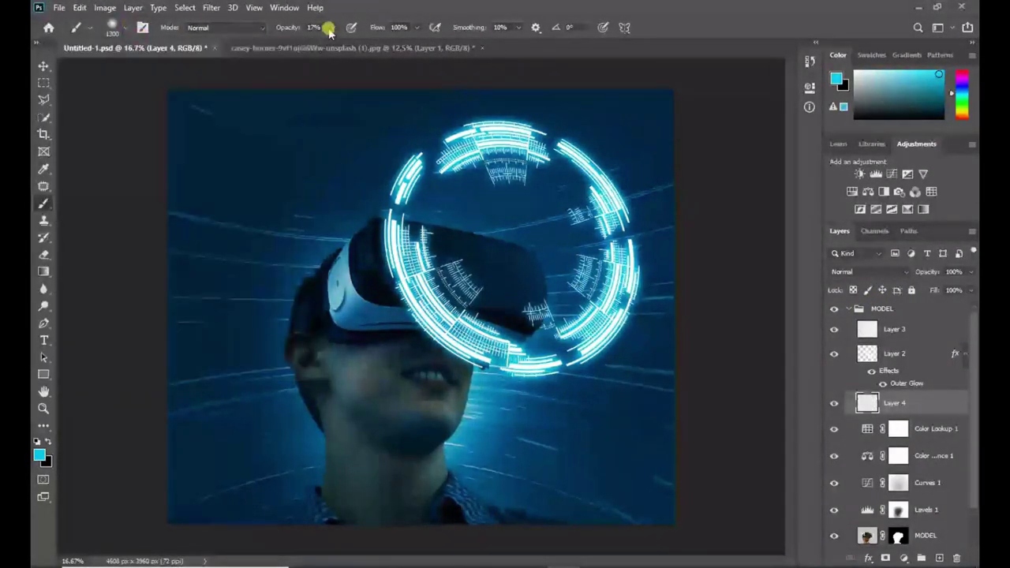
{"action": "left_click", "coordinate": [329, 29]}
{"action": "left_click_drag", "start_coordinate": [331, 44], "coordinate": [332, 43]}
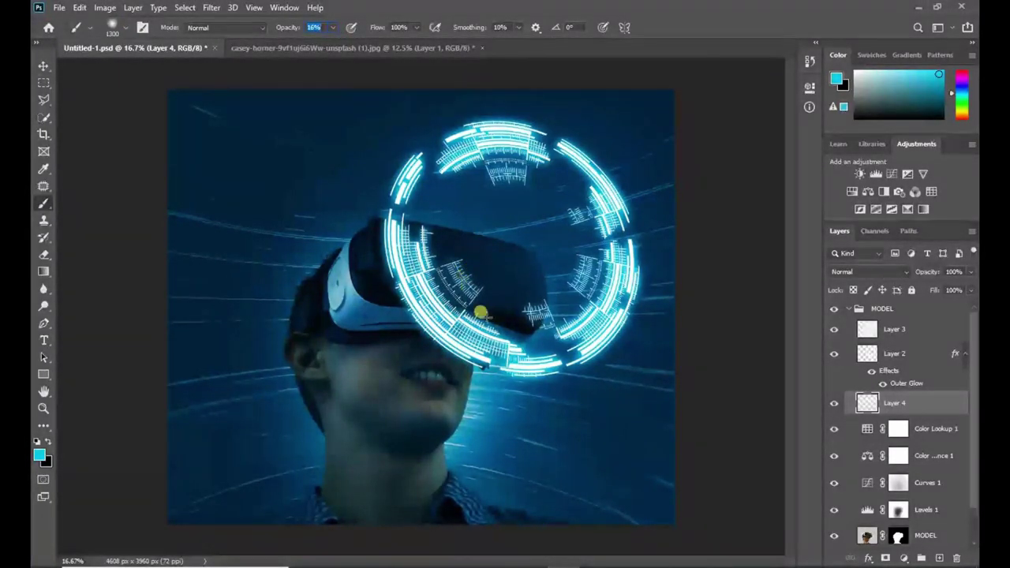
{"action": "left_click", "coordinate": [570, 301]}
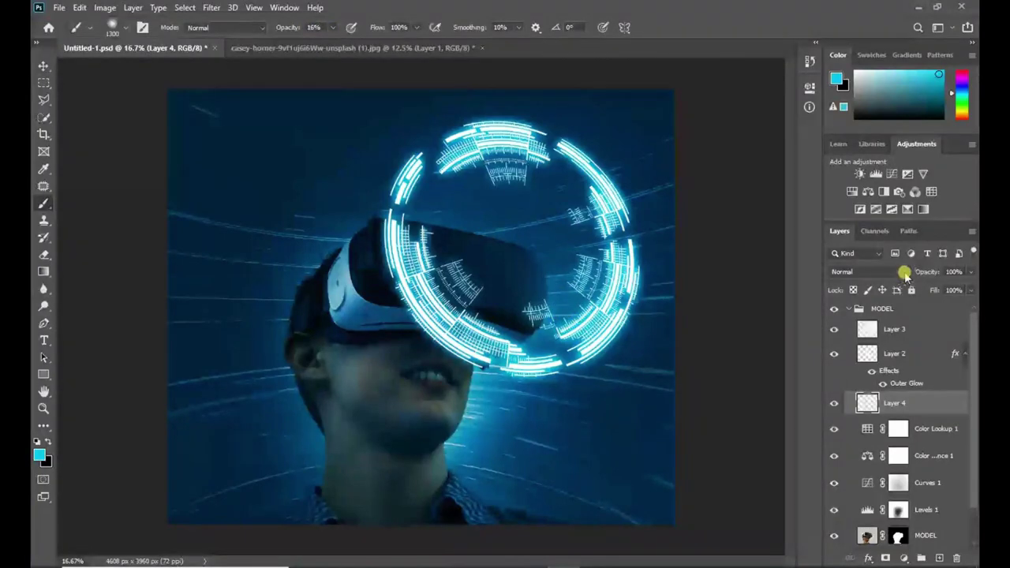
Set the cyan layer's blend mode to Color Dodge and paint light over the headset and face, undoing the last stroke
{"action": "left_click", "coordinate": [904, 274]}
{"action": "left_click", "coordinate": [876, 358]}
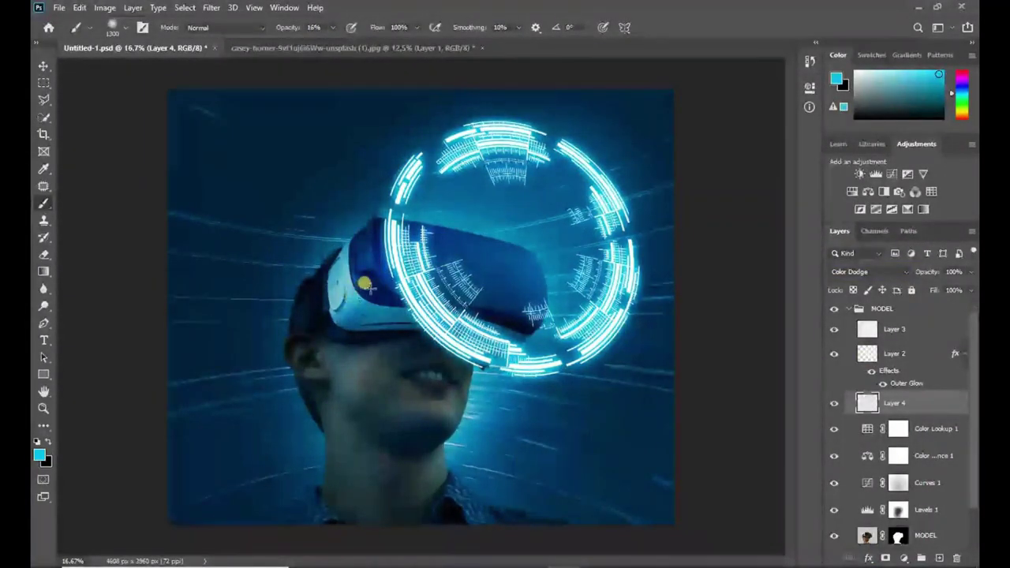
{"action": "mouse_move", "coordinate": [385, 341]}
{"action": "left_mouse_down"}
{"action": "mouse_move", "coordinate": [363, 376]}
{"action": "mouse_move", "coordinate": [424, 436]}
{"action": "mouse_move", "coordinate": [456, 424]}
{"action": "mouse_move", "coordinate": [437, 434]}
{"action": "mouse_move", "coordinate": [492, 400]}
{"action": "mouse_move", "coordinate": [581, 308]}
{"action": "mouse_move", "coordinate": [569, 299]}
{"action": "mouse_move", "coordinate": [467, 416]}
{"action": "mouse_move", "coordinate": [471, 479]}
{"action": "left_mouse_up"}
{"action": "key", "text": "ctrl+z"}
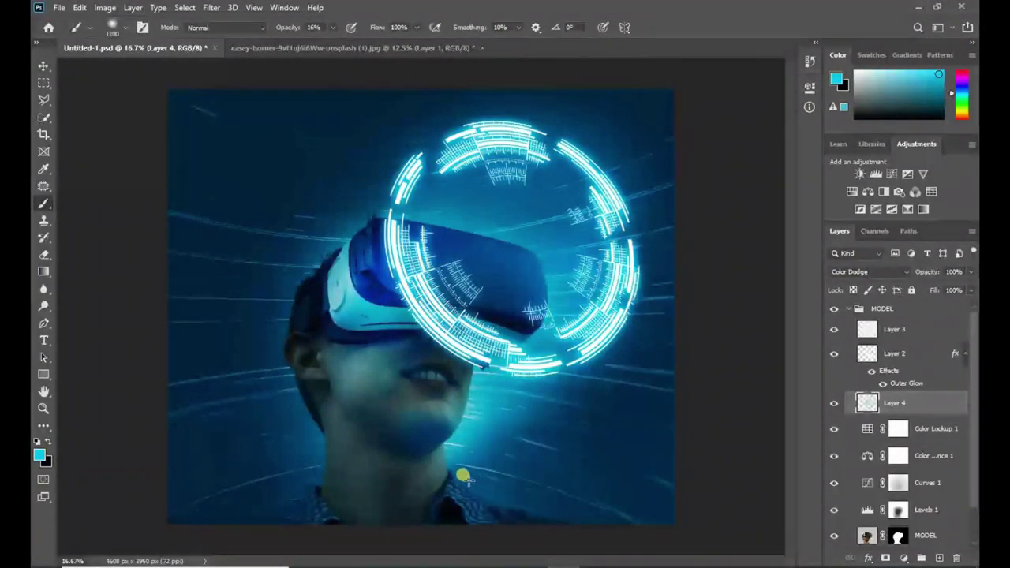
Lower the brush opacity to 4% and paint faint cyan light across the neck and shoulders
{"action": "key", "text": "bracketright"}
{"action": "key", "text": "bracketright"}
{"action": "key", "text": "bracketright"}
{"action": "key", "text": "bracketright"}
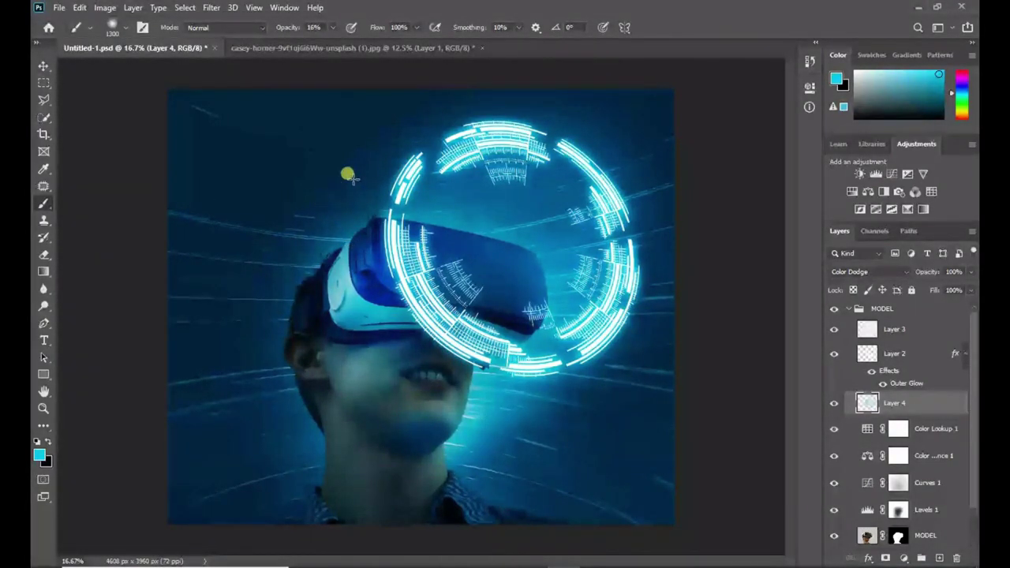
{"action": "left_click", "coordinate": [332, 27]}
{"action": "left_click_drag", "start_coordinate": [330, 47], "coordinate": [326, 44]}
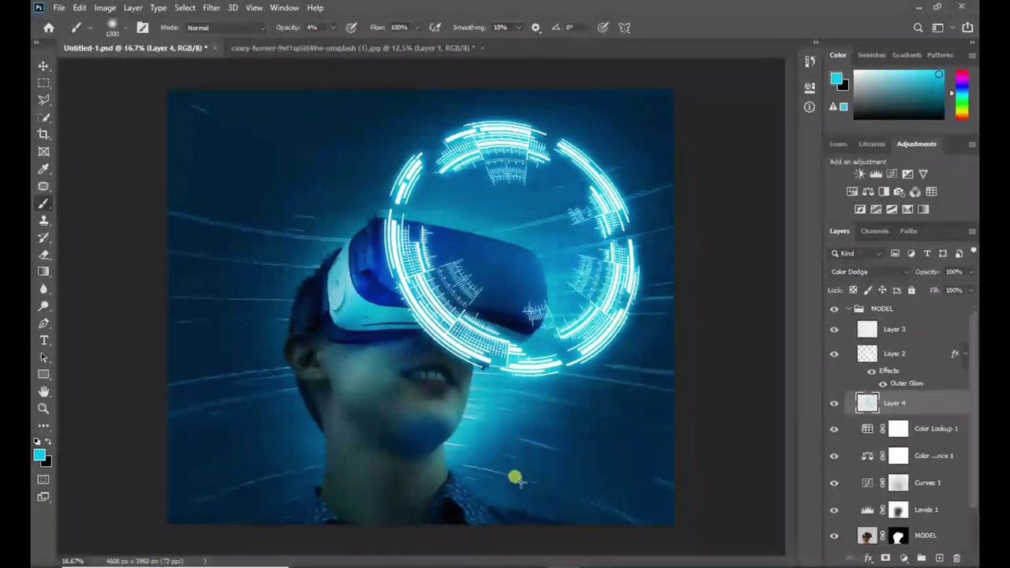
{"action": "mouse_move", "coordinate": [463, 479]}
{"action": "left_mouse_down"}
{"action": "mouse_move", "coordinate": [354, 411]}
{"action": "mouse_move", "coordinate": [295, 495]}
{"action": "left_mouse_up"}
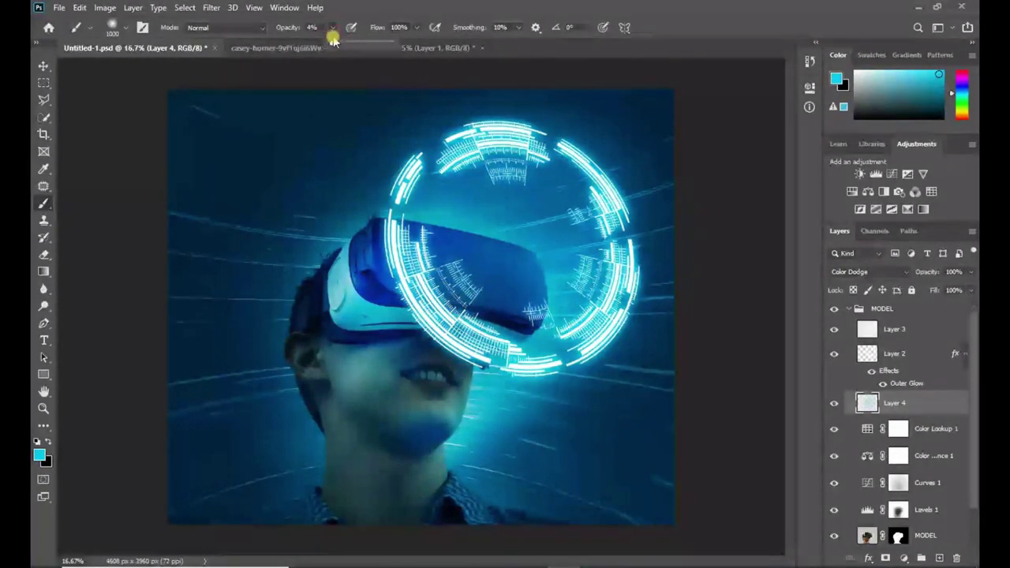
Paint stronger cyan light over the front of the headset at 700 px and 16% opacity, comparing with the layer hidden
{"action": "left_click_drag", "start_coordinate": [333, 38], "coordinate": [339, 43]}
{"action": "left_click", "coordinate": [461, 297]}
{"action": "key", "text": "bracketleft"}
{"action": "key", "text": "bracketleft"}
{"action": "key", "text": "bracketleft"}
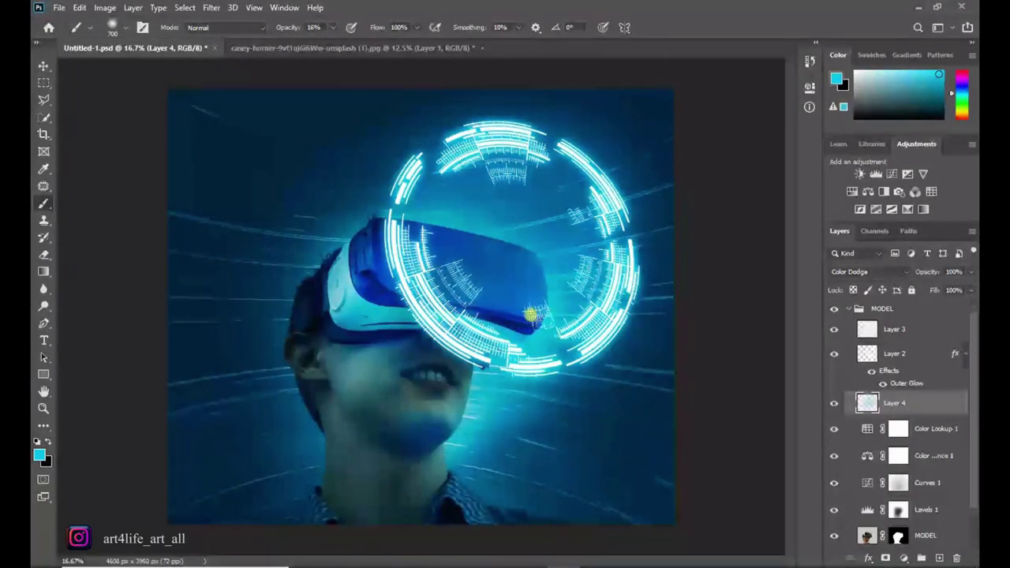
{"action": "mouse_move", "coordinate": [531, 315]}
{"action": "left_mouse_down"}
{"action": "mouse_move", "coordinate": [349, 307]}
{"action": "mouse_move", "coordinate": [404, 295]}
{"action": "left_mouse_up"}
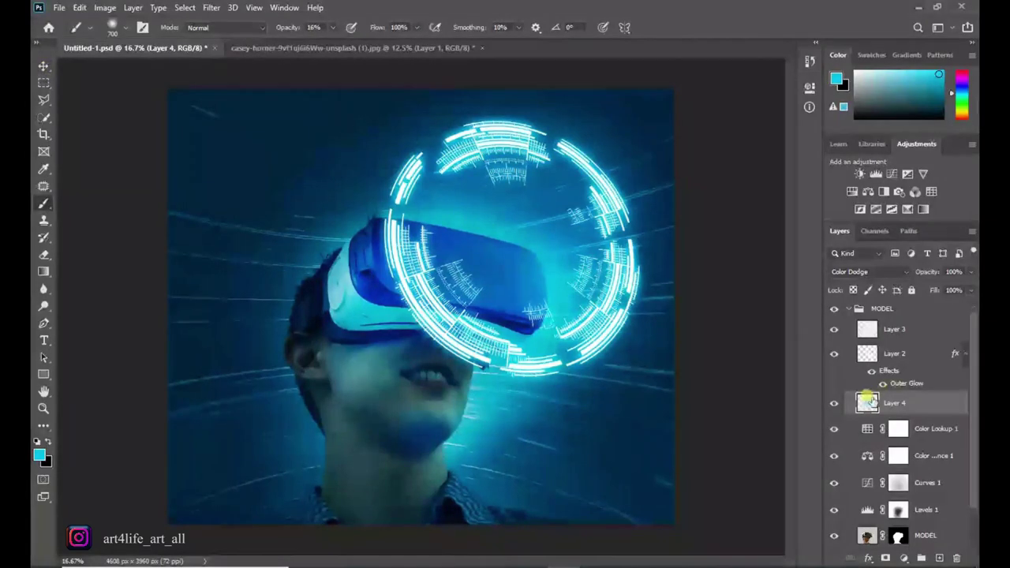
{"action": "left_click", "coordinate": [833, 404]}
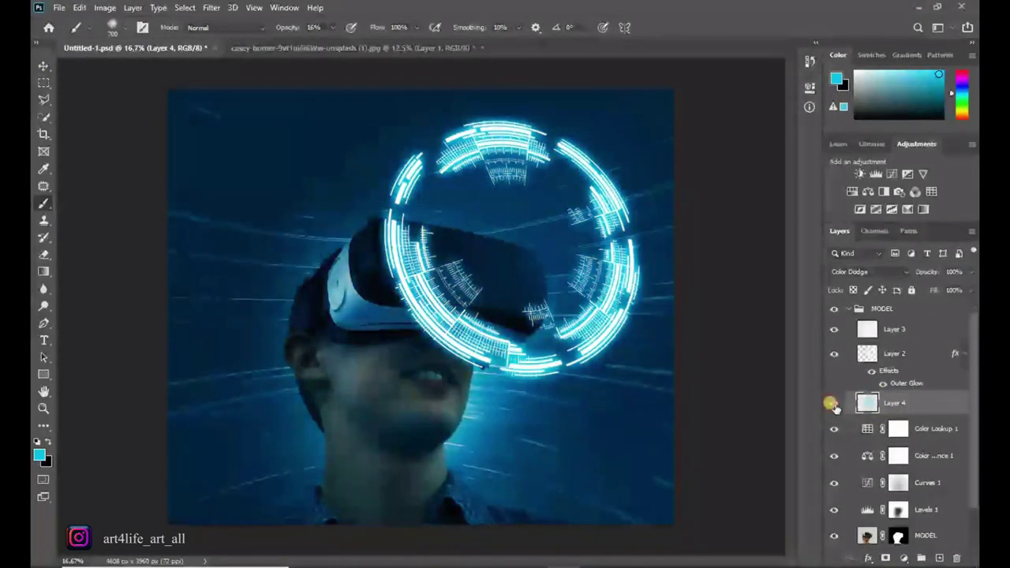
{"action": "left_click", "coordinate": [833, 404]}
{"action": "mouse_move", "coordinate": [453, 178]}
{"action": "left_mouse_down"}
{"action": "mouse_move", "coordinate": [532, 185]}
{"action": "mouse_move", "coordinate": [563, 200]}
{"action": "left_mouse_up"}
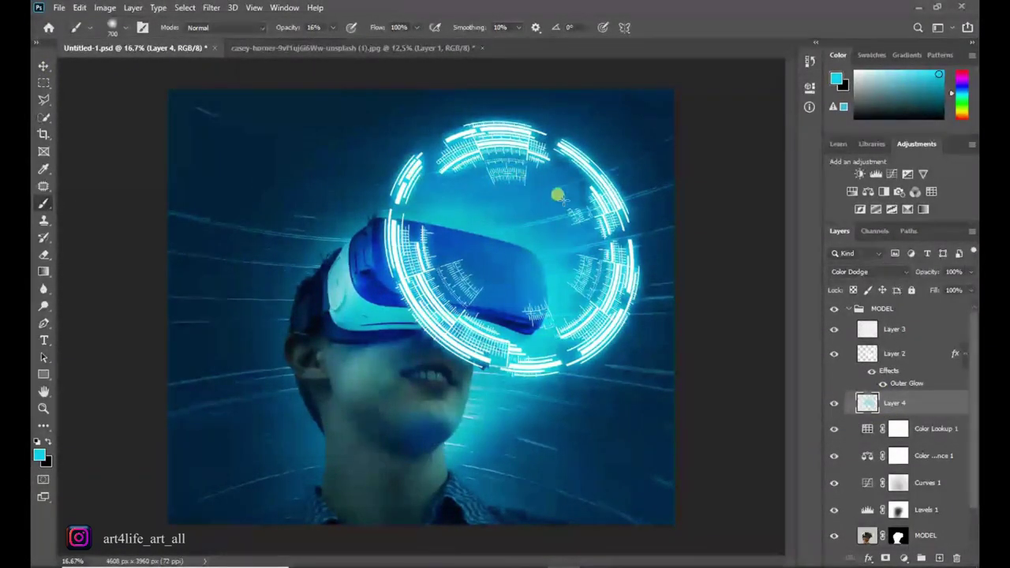
{"action": "mouse_move", "coordinate": [378, 206]}
{"action": "left_mouse_down"}
{"action": "mouse_move", "coordinate": [618, 267]}
{"action": "mouse_move", "coordinate": [536, 397]}
{"action": "mouse_move", "coordinate": [503, 437]}
{"action": "mouse_move", "coordinate": [474, 449]}
{"action": "mouse_move", "coordinate": [631, 299]}
{"action": "mouse_move", "coordinate": [694, 371]}
{"action": "left_mouse_up"}
{"action": "key", "text": "ctrl+z"}
Paint faint cyan light from the circle across the upper background at 1100 px and 6% opacity, and compare with the layer hidden
{"action": "key", "text": "bracketright"}
{"action": "key", "text": "bracketright"}
{"action": "key", "text": "bracketright"}
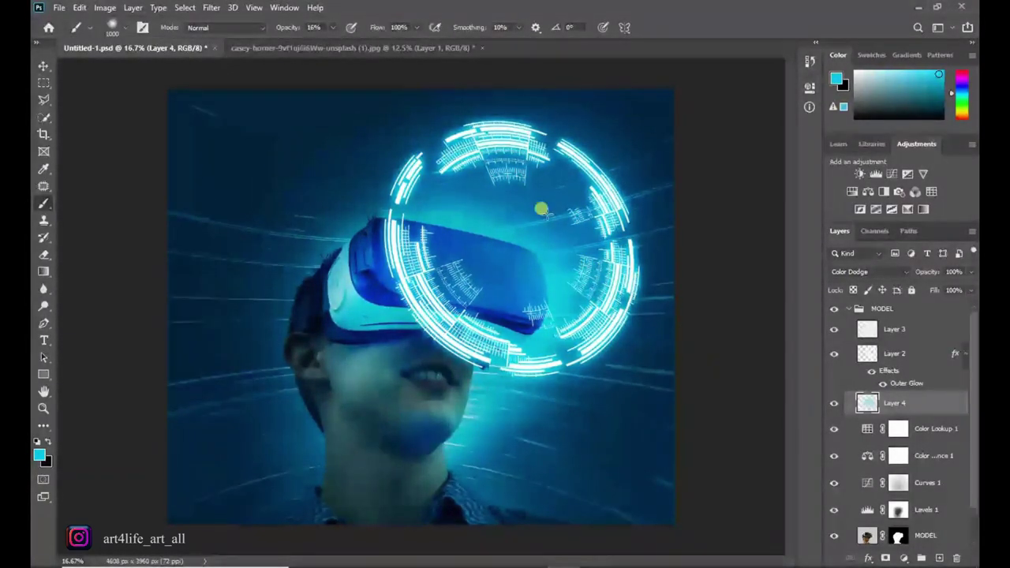
{"action": "left_click", "coordinate": [333, 28]}
{"action": "left_click_drag", "start_coordinate": [334, 41], "coordinate": [326, 45]}
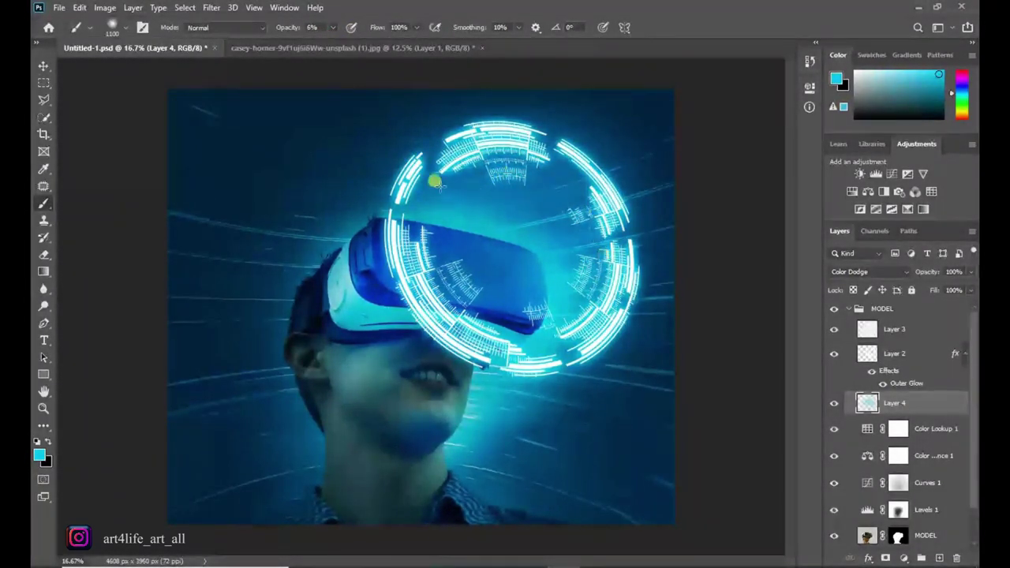
{"action": "mouse_move", "coordinate": [440, 187]}
{"action": "left_mouse_down"}
{"action": "mouse_move", "coordinate": [557, 404]}
{"action": "mouse_move", "coordinate": [616, 249]}
{"action": "mouse_move", "coordinate": [749, 185]}
{"action": "mouse_move", "coordinate": [216, 127]}
{"action": "left_mouse_up"}
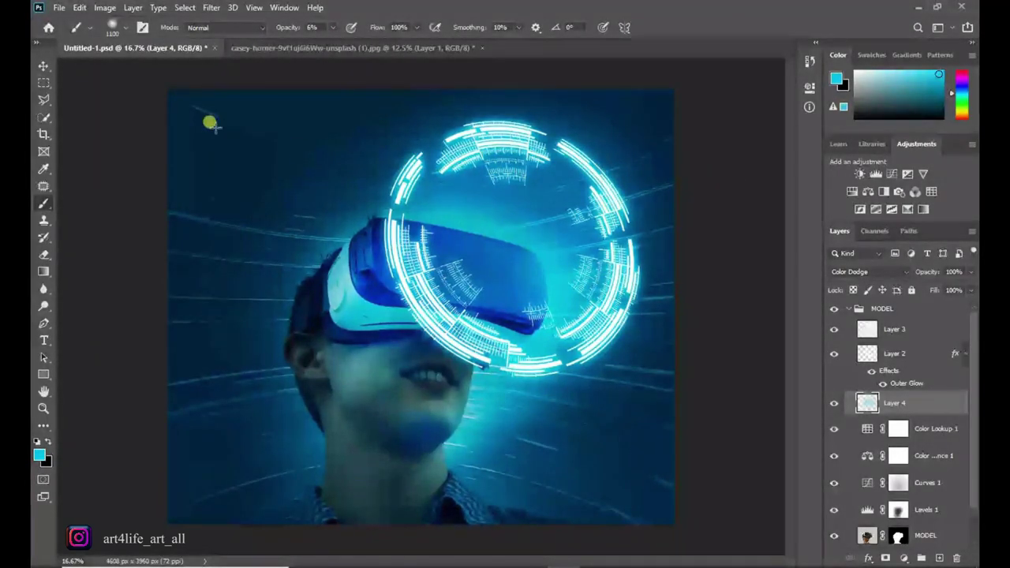
{"action": "key", "text": "v"}
{"action": "left_click", "coordinate": [834, 405]}
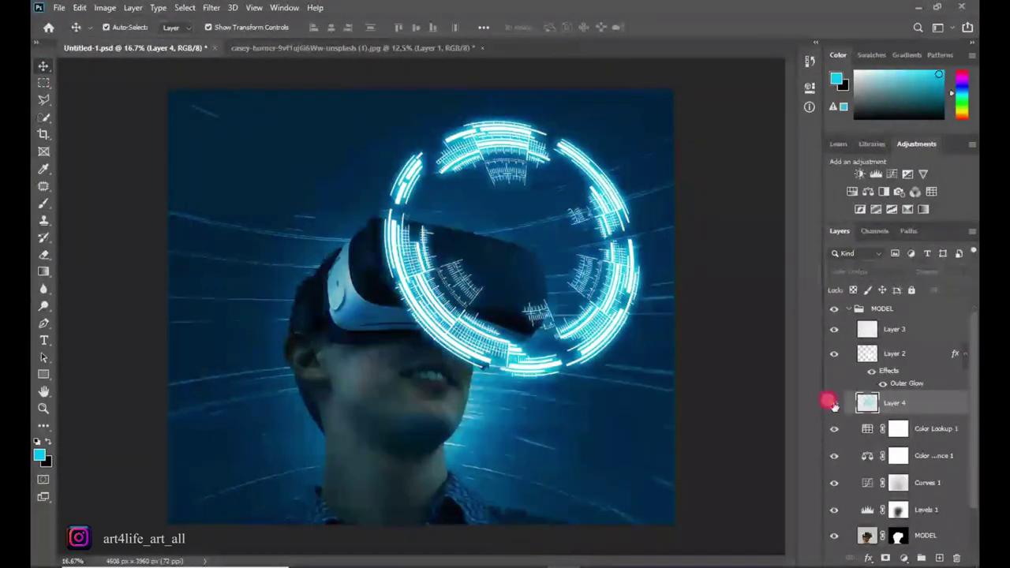
{"action": "left_click", "coordinate": [833, 404]}
{"action": "left_click", "coordinate": [713, 407]}
Set up the Horizontal Type tool with white text colour and the Impact font
{"action": "left_click", "coordinate": [43, 339]}
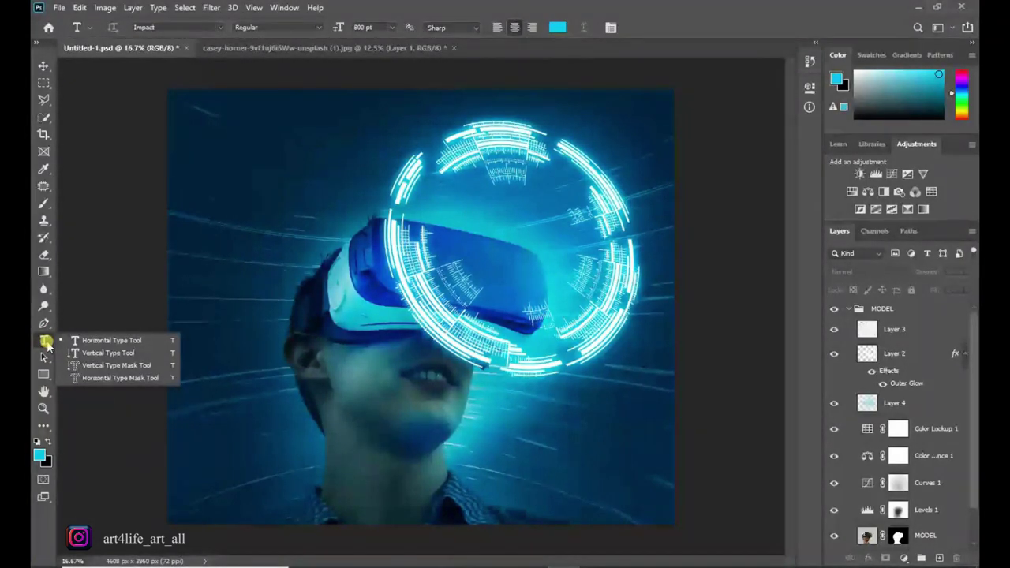
{"action": "left_click", "coordinate": [88, 340]}
{"action": "left_click", "coordinate": [557, 27]}
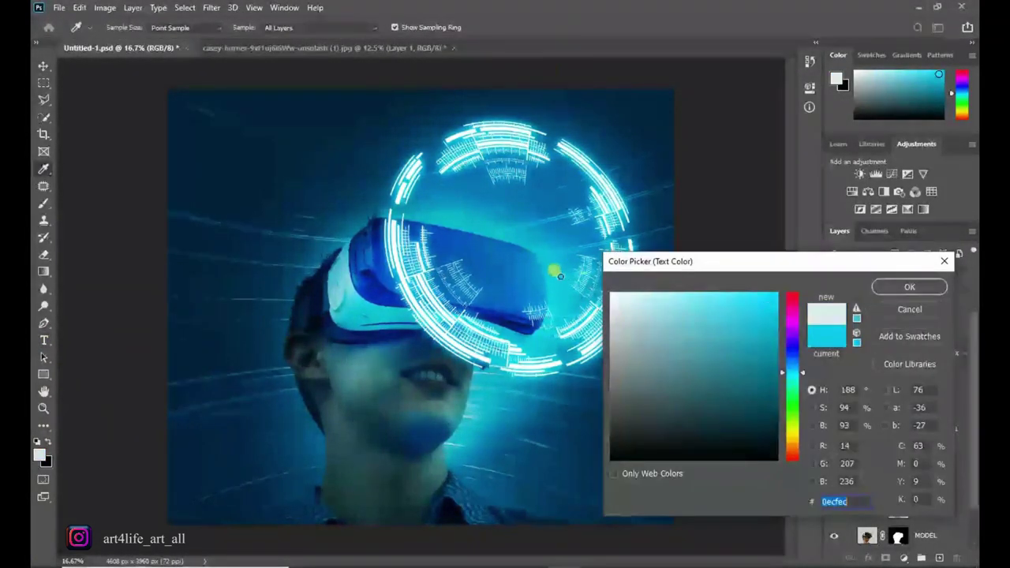
{"action": "key", "text": "Return"}
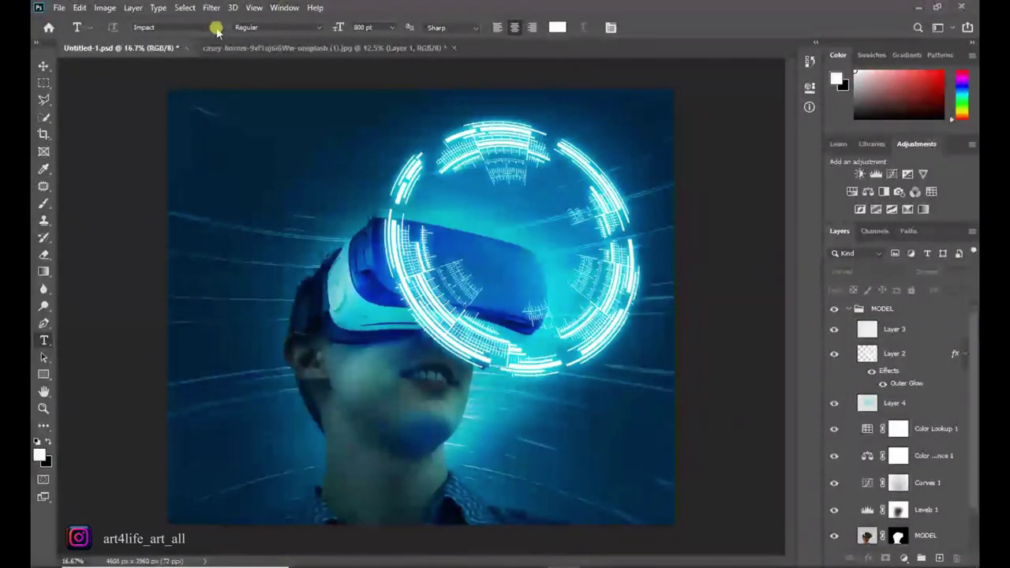
{"action": "left_click", "coordinate": [217, 28]}
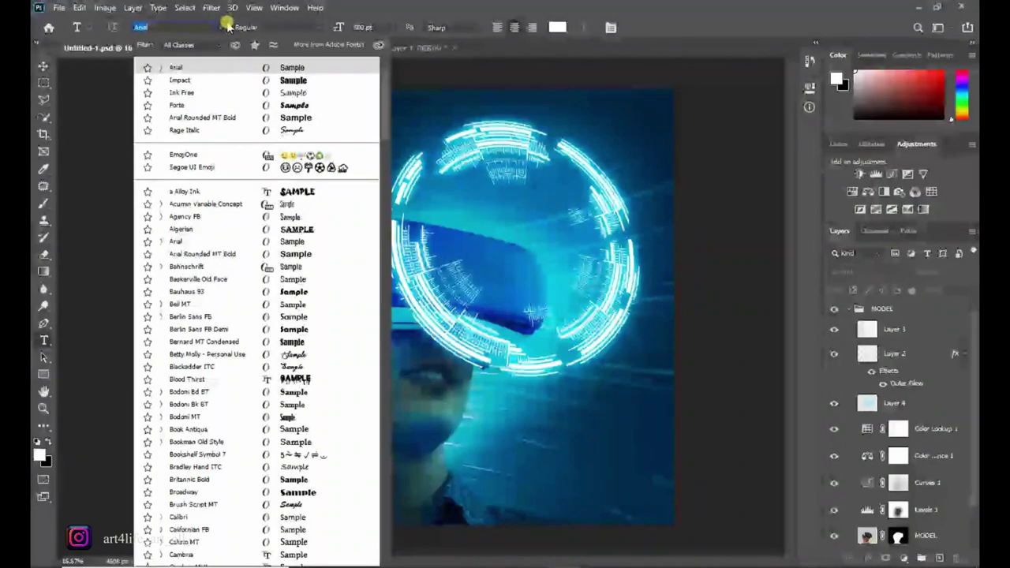
{"action": "left_click", "coordinate": [229, 82]}
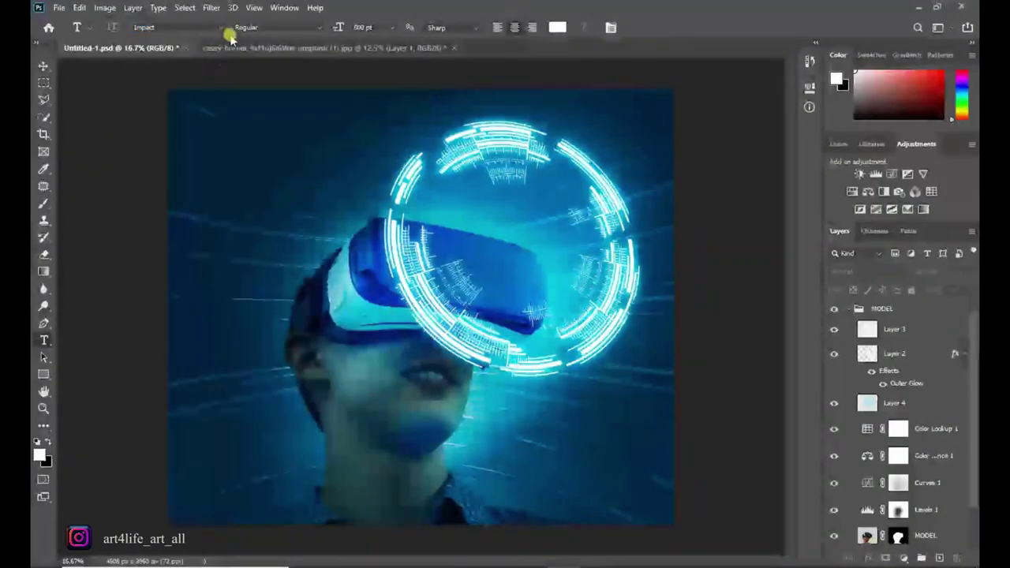
Add the text "VR" at 800 pt over the headset, replacing the placeholder text
{"action": "left_click", "coordinate": [408, 314]}
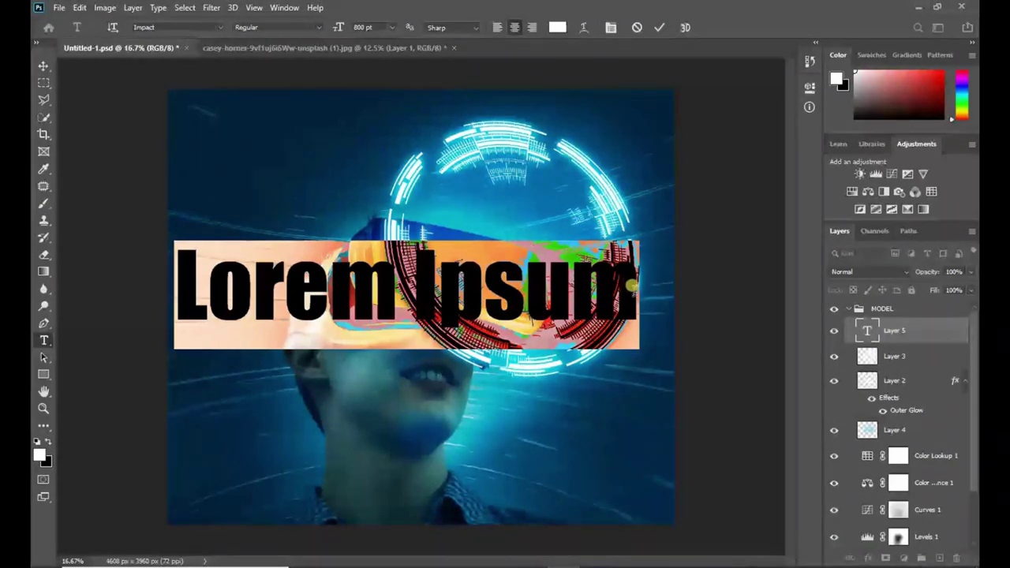
{"action": "left_click", "coordinate": [634, 288]}
{"action": "key", "text": "BackSpace"}
{"action": "key", "text": "BackSpace"}
{"action": "key", "text": "BackSpace"}
{"action": "key", "text": "BackSpace"}
{"action": "key", "text": "BackSpace"}
{"action": "key", "text": "BackSpace"}
{"action": "key", "text": "BackSpace"}
{"action": "key", "text": "BackSpace"}
{"action": "key", "text": "BackSpace"}
{"action": "key", "text": "BackSpace"}
{"action": "key", "text": "BackSpace"}
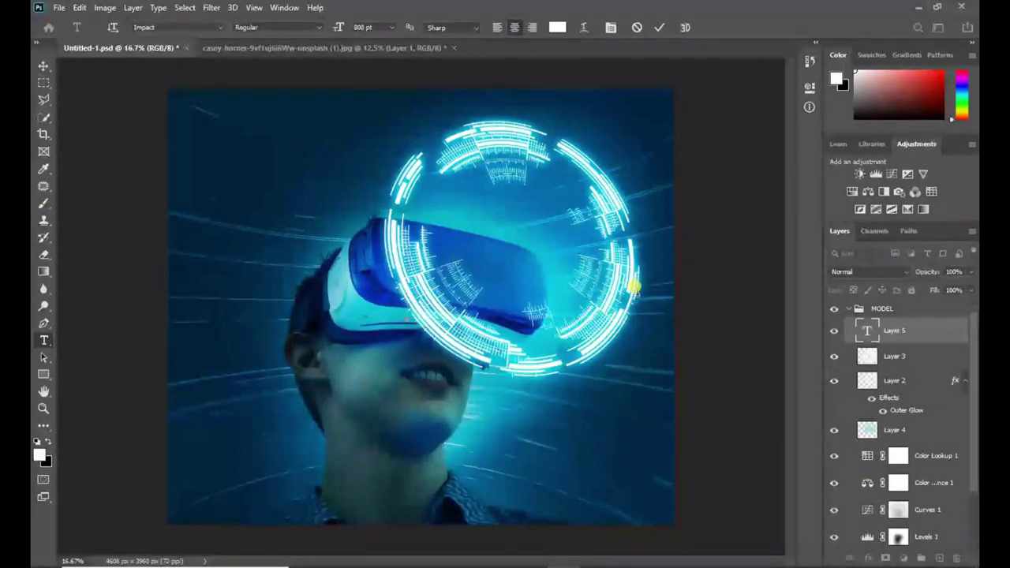
{"action": "type", "text": "VR"}
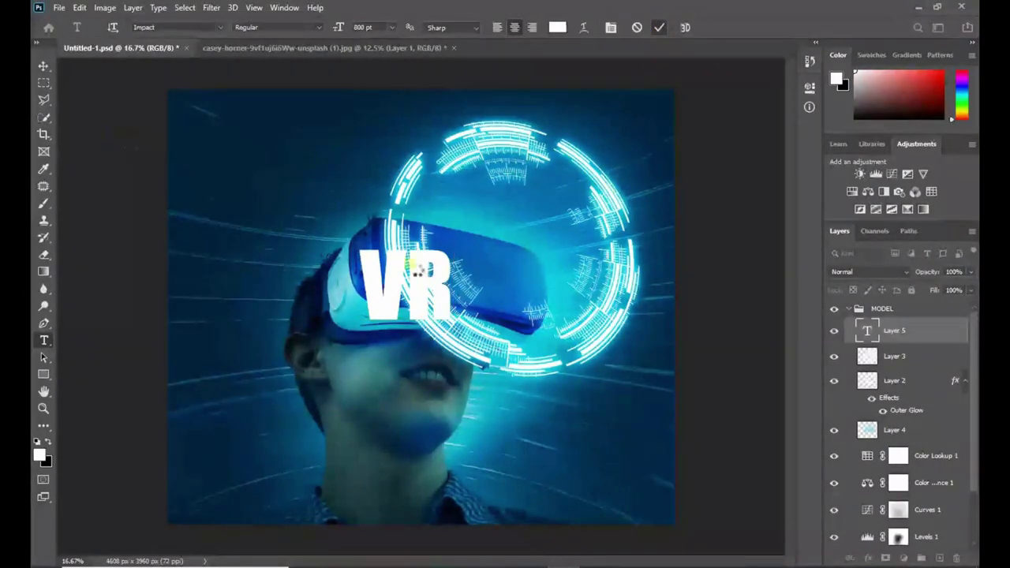
{"action": "left_click", "coordinate": [659, 27]}
Move the VR text layer out above the MODEL group and collapse the group
{"action": "left_click_drag", "start_coordinate": [913, 330], "coordinate": [864, 330]}
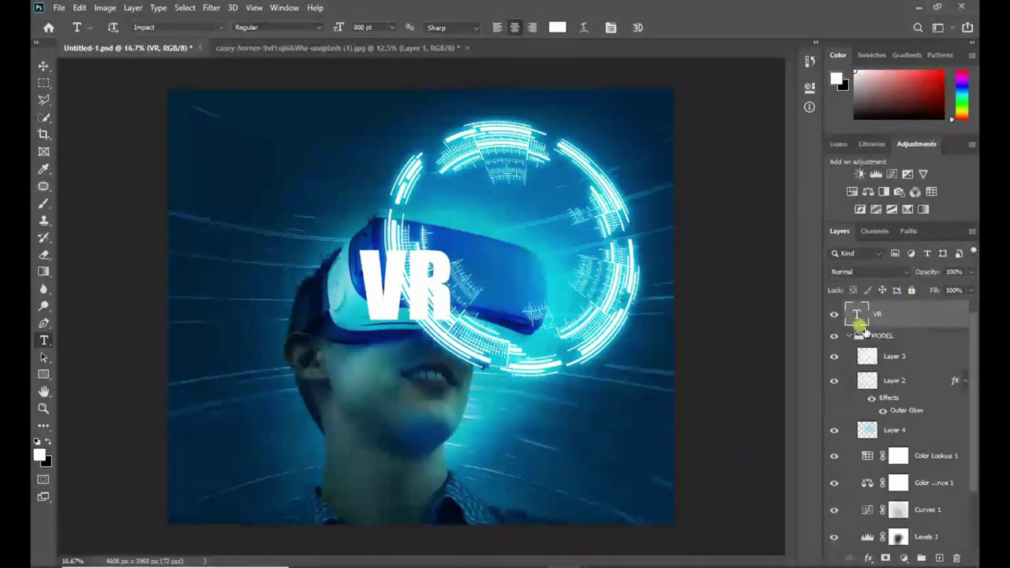
{"action": "left_click", "coordinate": [849, 337]}
{"action": "key", "text": "v"}
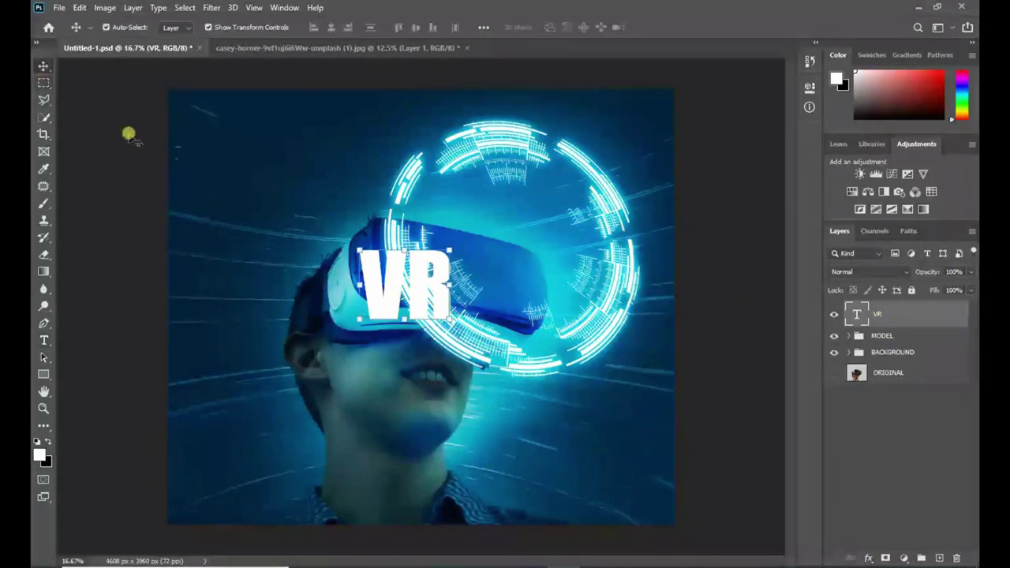
Transform the VR text with a 9.9° skew, about 102% width and 111% height, and place it inside the tech circle
{"action": "left_click_drag", "start_coordinate": [403, 246], "coordinate": [538, 196]}
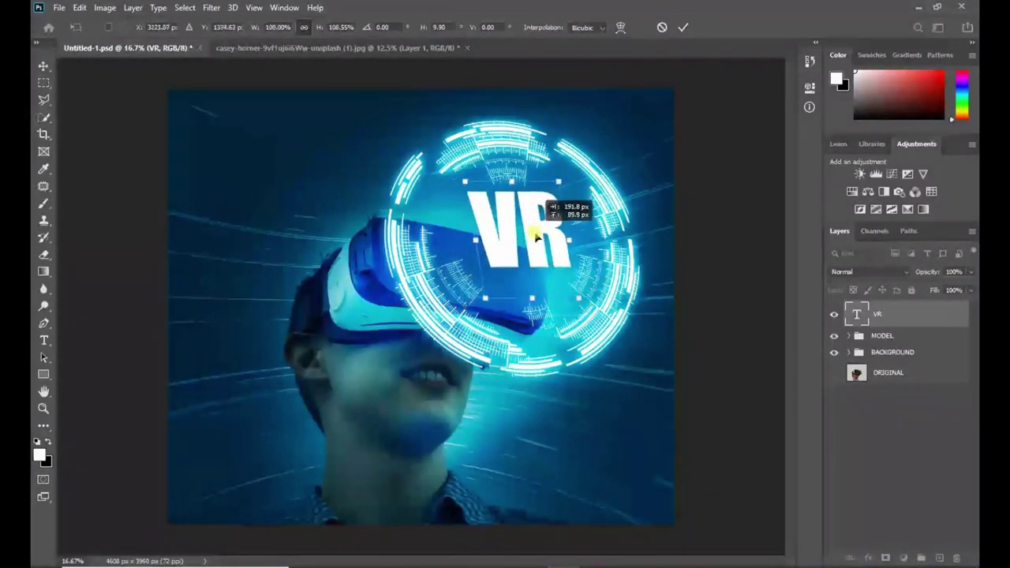
{"action": "left_click_drag", "start_coordinate": [535, 235], "coordinate": [532, 247]}
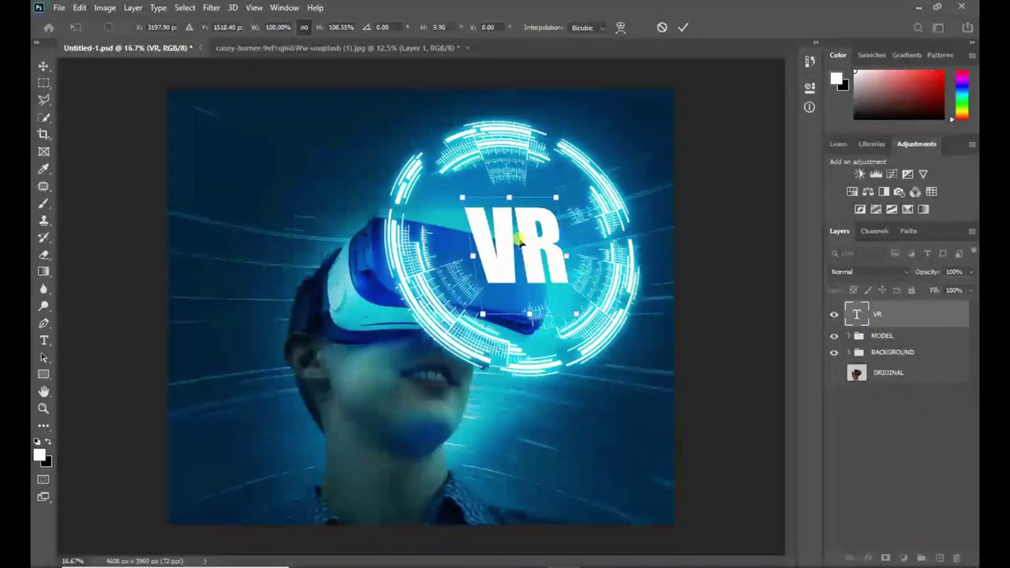
{"action": "left_click_drag", "start_coordinate": [556, 192], "coordinate": [556, 192]}
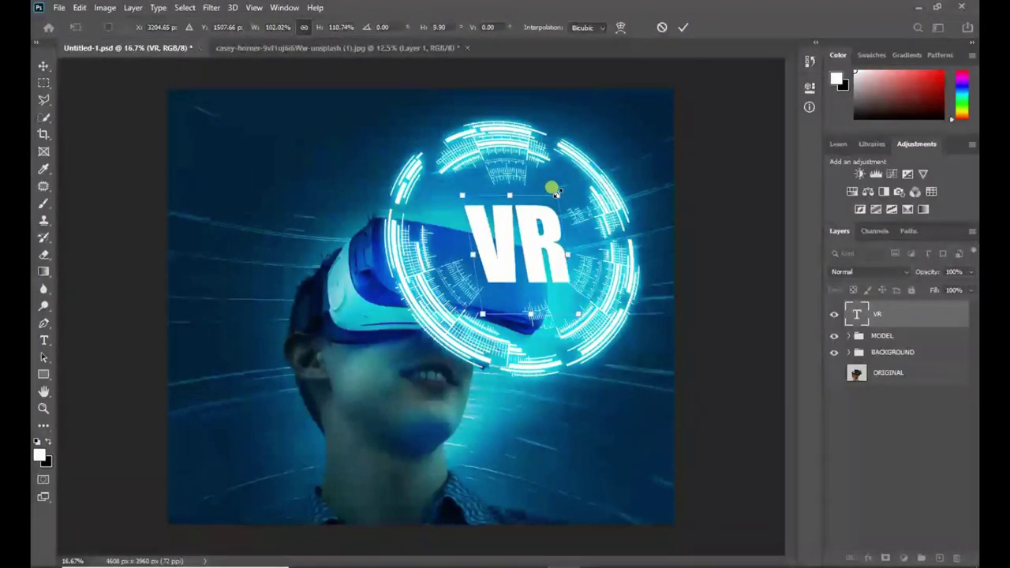
{"action": "left_click", "coordinate": [683, 27]}
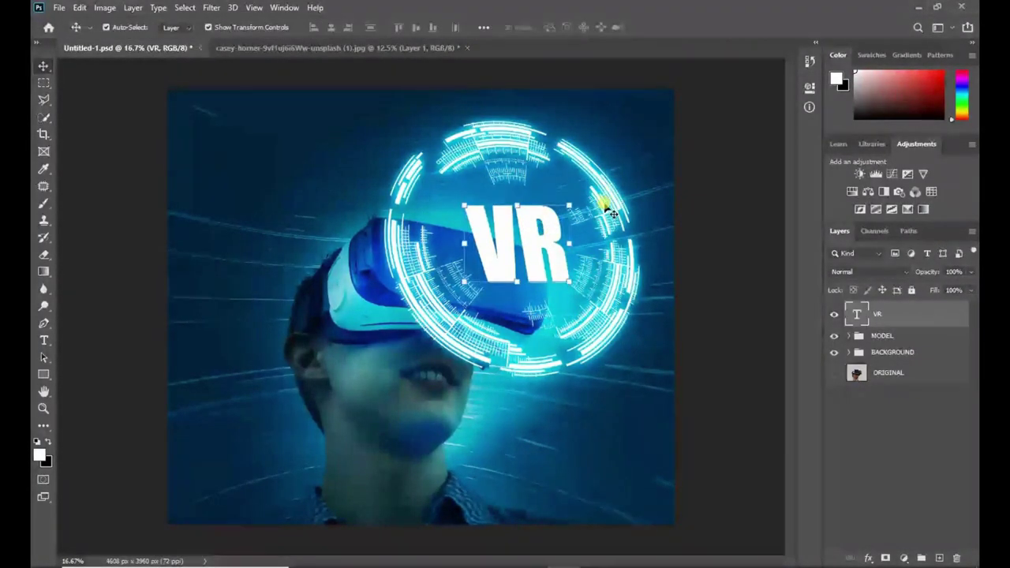
Scale the tech circle on Layer 2 down to about 92% and shift it slightly upward around the text
{"action": "left_click", "coordinate": [848, 336]}
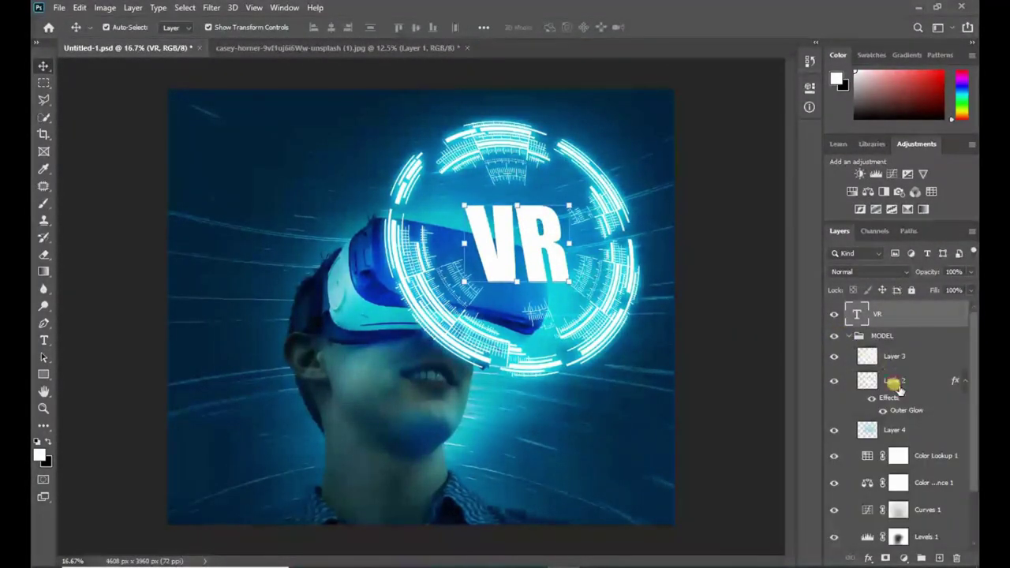
{"action": "left_click", "coordinate": [894, 381]}
{"action": "key", "text": "ctrl+t"}
{"action": "left_click_drag", "start_coordinate": [636, 115], "coordinate": [620, 138]}
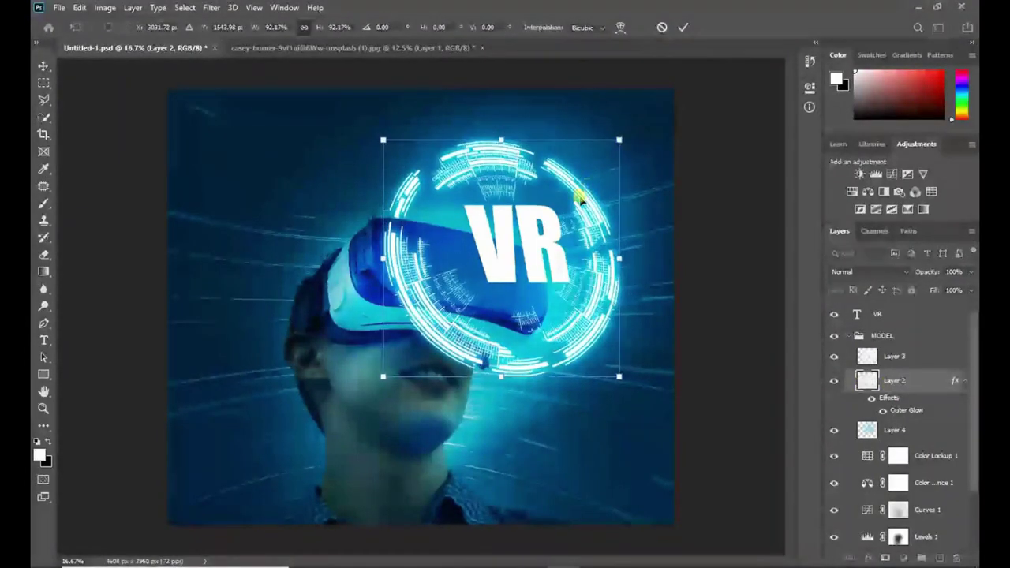
{"action": "left_click_drag", "start_coordinate": [580, 202], "coordinate": [580, 193]}
{"action": "left_click", "coordinate": [682, 29]}
{"action": "left_click", "coordinate": [849, 335]}
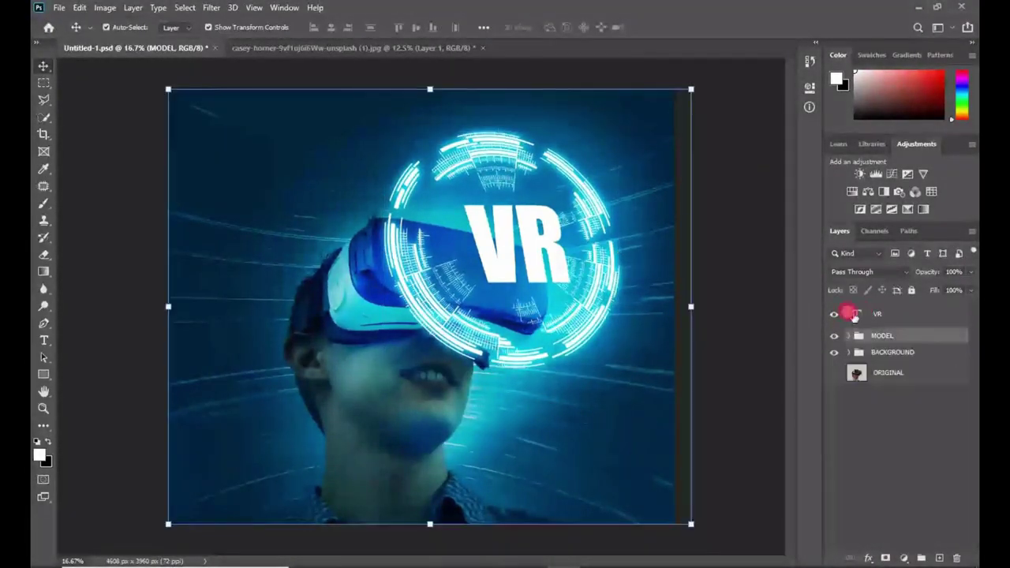
Shrink the VR text, adjust its skew and tilt to follow the circle's perspective, and reposition it inside the ring
{"action": "left_click", "coordinate": [535, 238]}
{"action": "key", "text": "ctrl+t"}
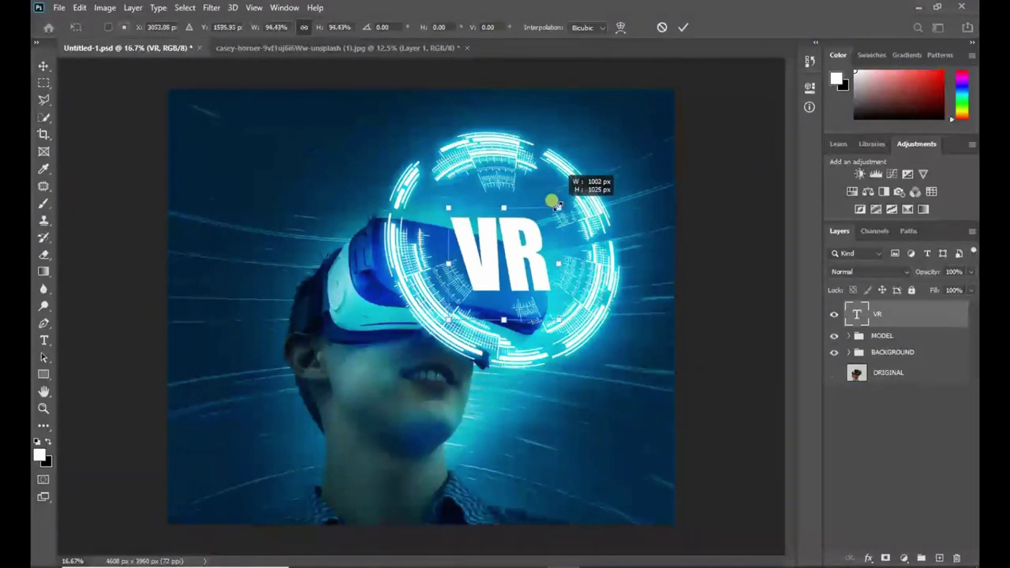
{"action": "left_click_drag", "start_coordinate": [558, 206], "coordinate": [556, 218]}
{"action": "left_click_drag", "start_coordinate": [522, 255], "coordinate": [529, 240]}
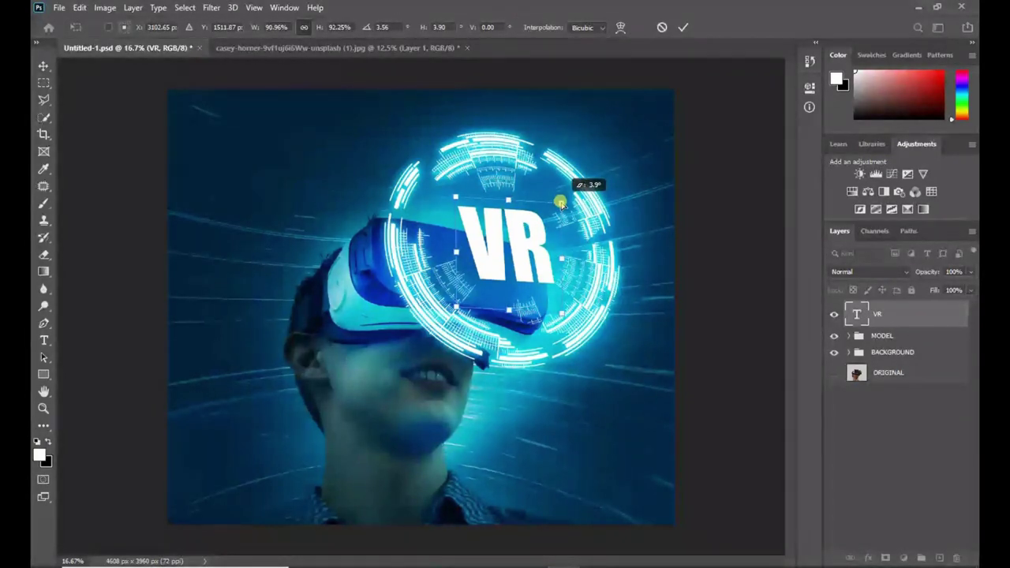
{"action": "left_click_drag", "start_coordinate": [561, 202], "coordinate": [562, 201]}
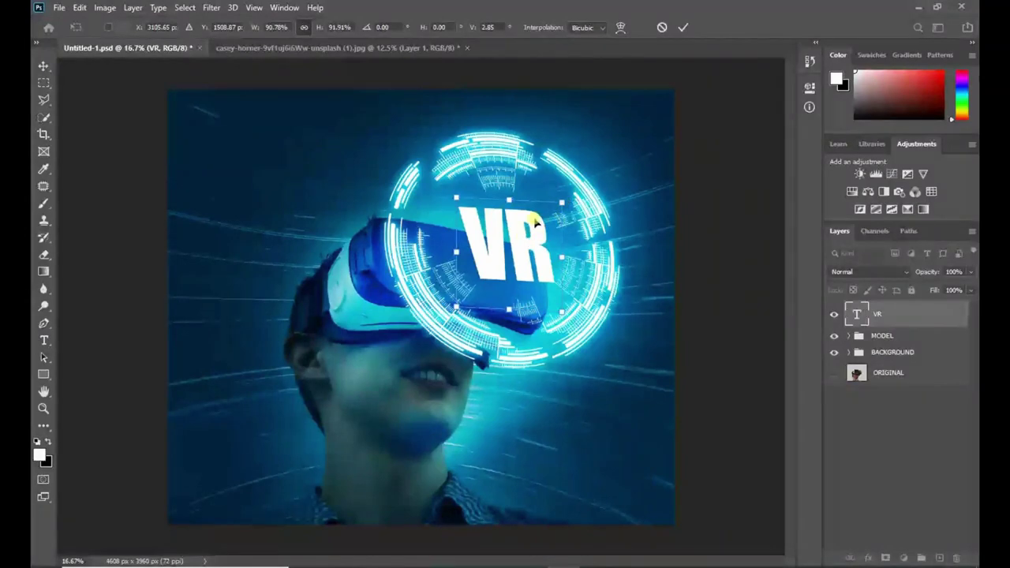
{"action": "left_click_drag", "start_coordinate": [561, 202], "coordinate": [573, 203]}
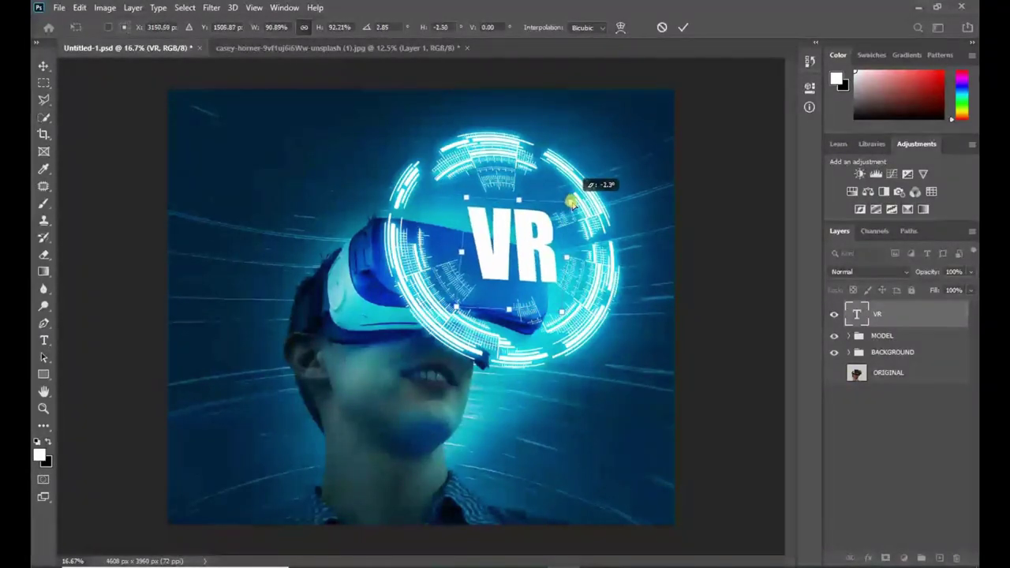
{"action": "left_click_drag", "start_coordinate": [528, 249], "coordinate": [535, 245]}
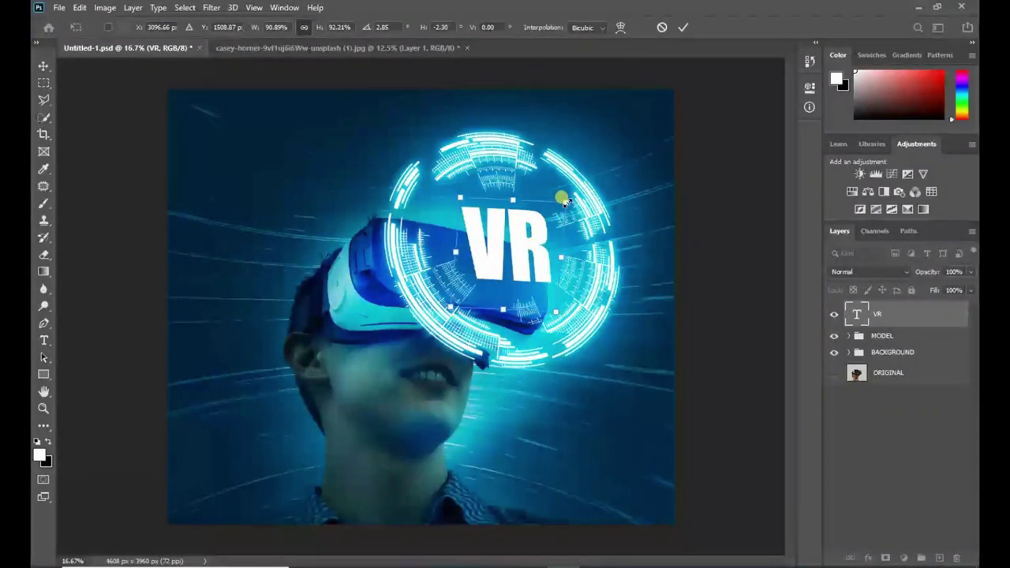
{"action": "left_click_drag", "start_coordinate": [561, 202], "coordinate": [554, 208]}
{"action": "left_click", "coordinate": [683, 27]}
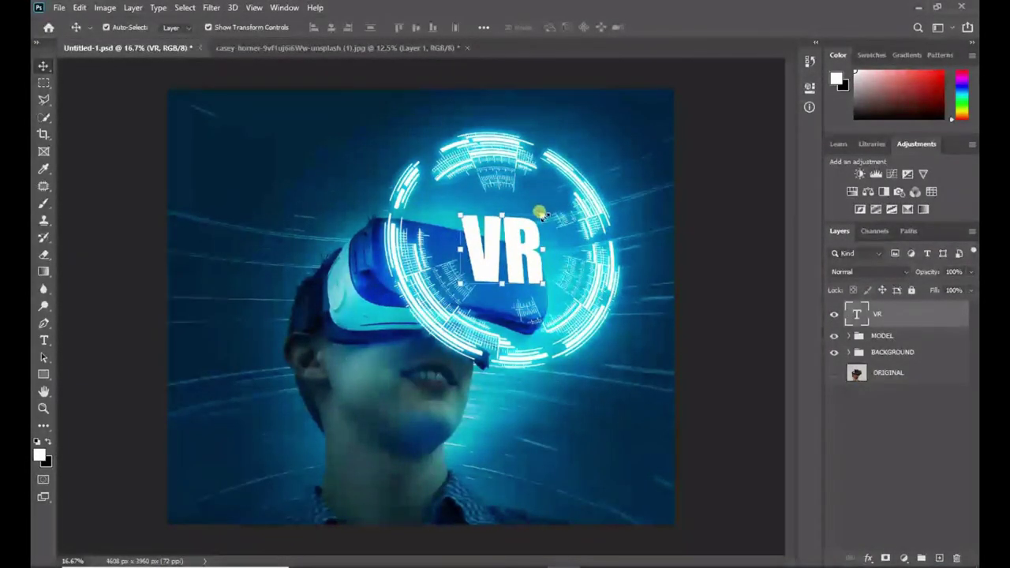
{"action": "left_click_drag", "start_coordinate": [486, 226], "coordinate": [494, 230]}
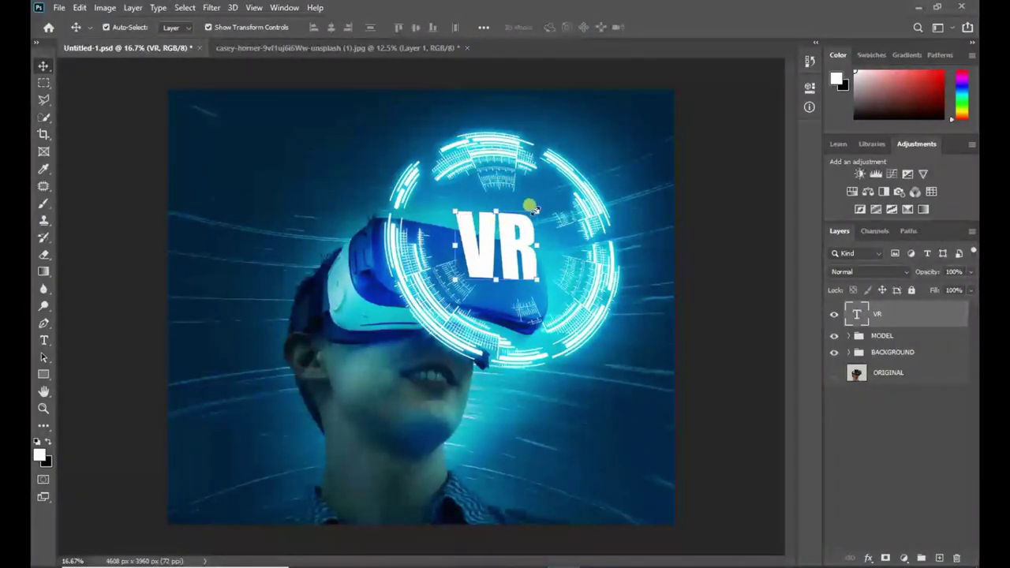
Shrink the tech circle on Layer 2 further and move it toward the front of the headset
{"action": "left_click", "coordinate": [849, 336]}
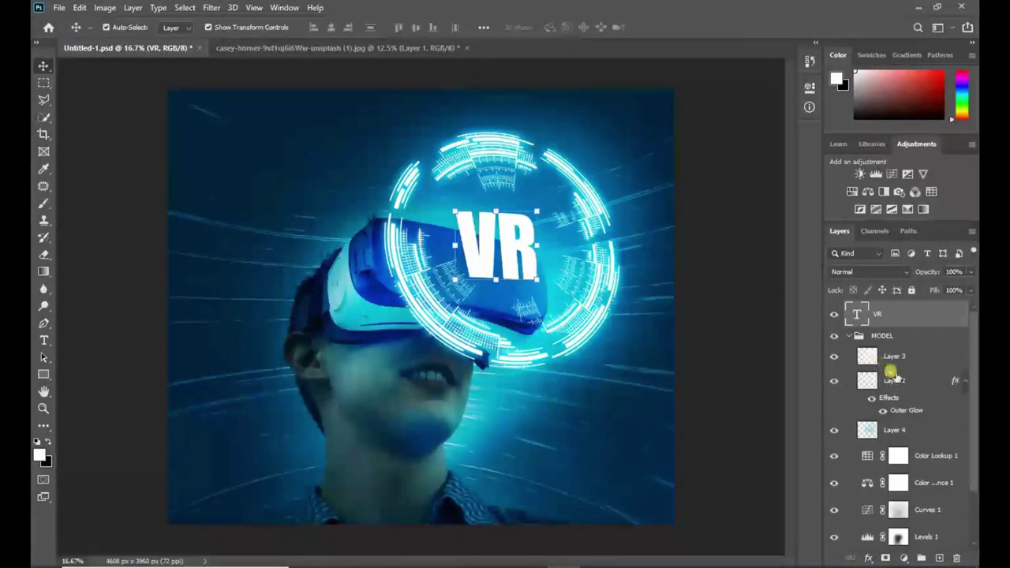
{"action": "left_click", "coordinate": [890, 382]}
{"action": "left_click", "coordinate": [618, 130]}
{"action": "left_click_drag", "start_coordinate": [619, 130], "coordinate": [598, 139]}
{"action": "left_click_drag", "start_coordinate": [587, 210], "coordinate": [572, 219]}
{"action": "left_click", "coordinate": [683, 29]}
{"action": "left_click", "coordinate": [849, 336]}
Scale the VR text to about 103% width and 107% height and centre it inside the smaller circle
{"action": "left_click", "coordinate": [878, 315]}
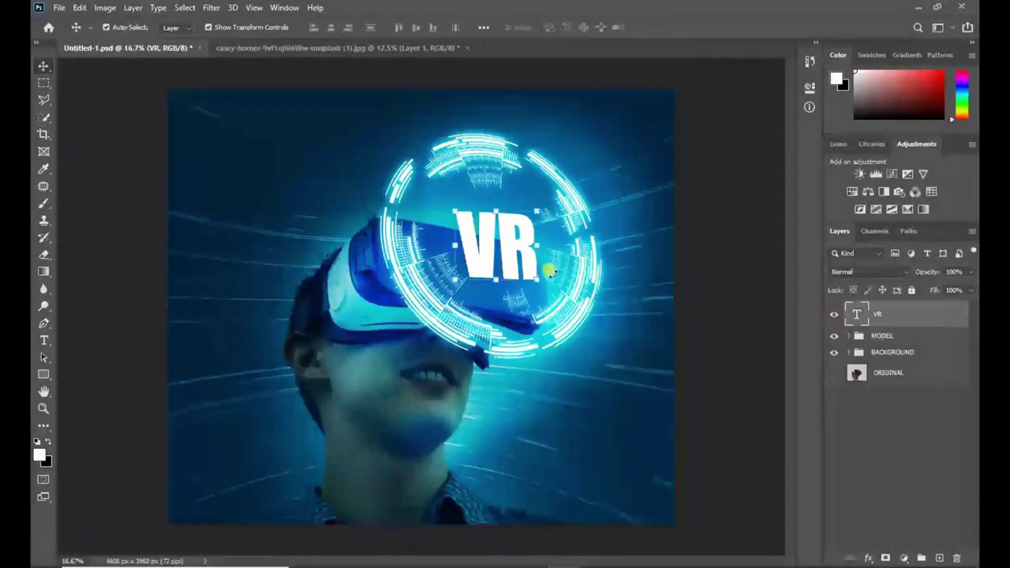
{"action": "left_click_drag", "start_coordinate": [509, 242], "coordinate": [509, 238]}
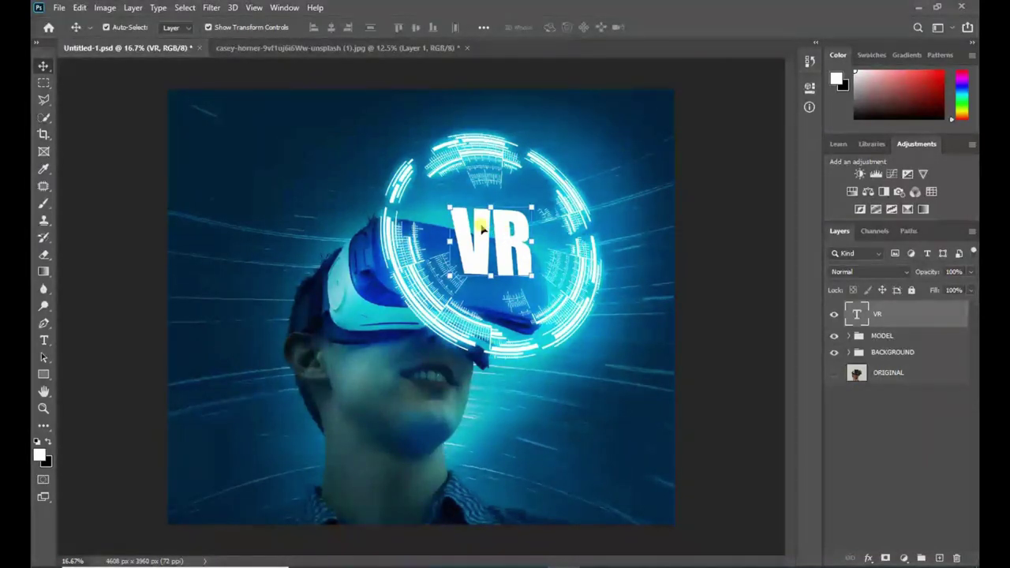
{"action": "key", "text": "ctrl+t"}
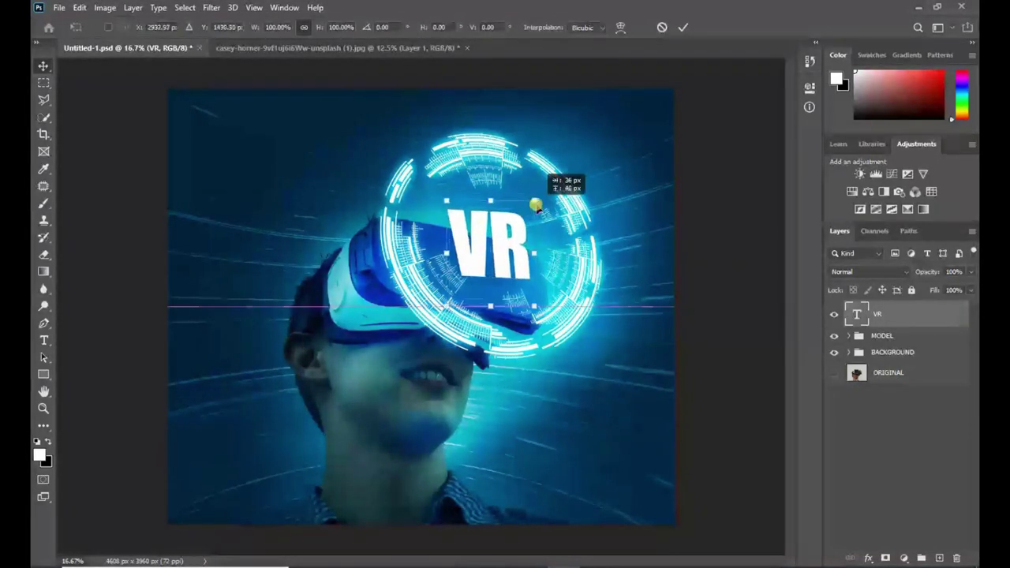
{"action": "left_click_drag", "start_coordinate": [533, 208], "coordinate": [540, 189]}
{"action": "left_click_drag", "start_coordinate": [550, 243], "coordinate": [522, 242]}
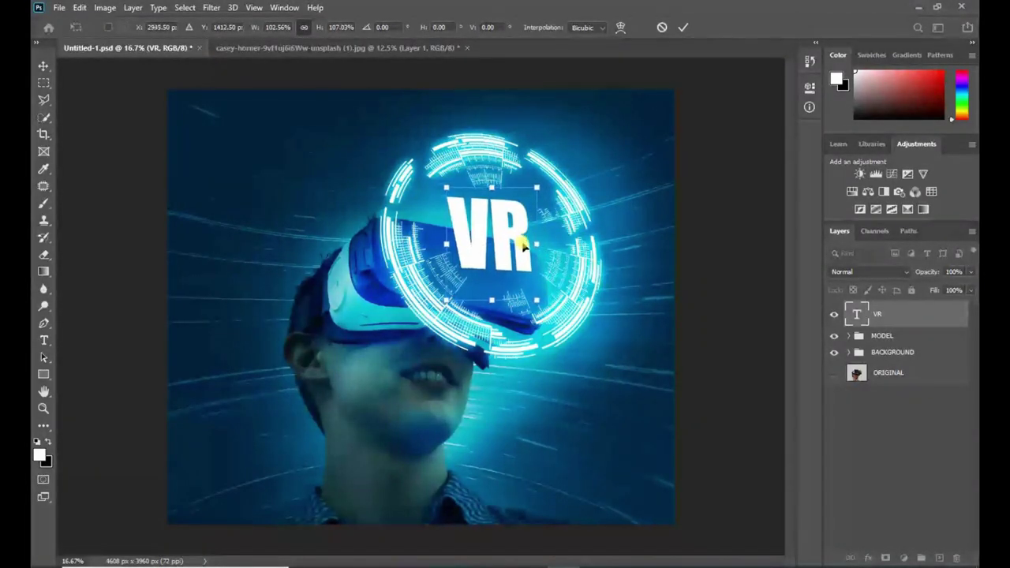
{"action": "left_click", "coordinate": [683, 27]}
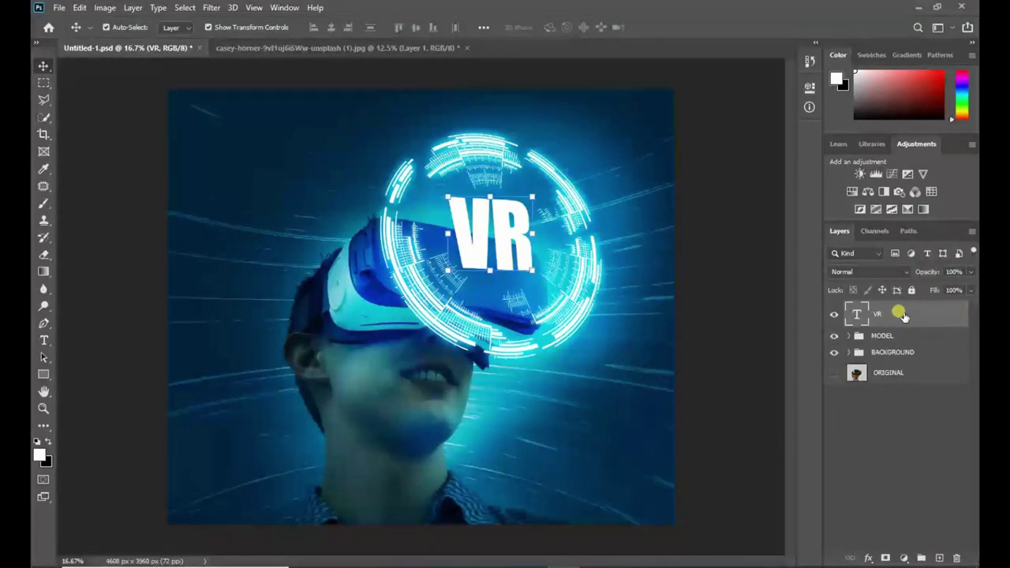
{"action": "key", "text": "ctrl+plus"}
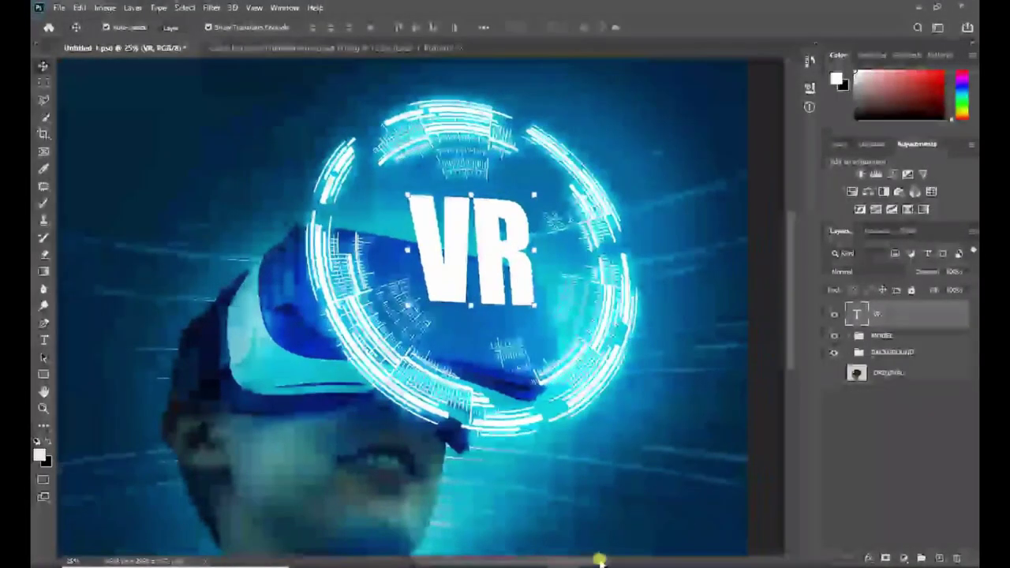
Add an Outer Glow layer style to the VR text
{"action": "right_click", "coordinate": [906, 315]}
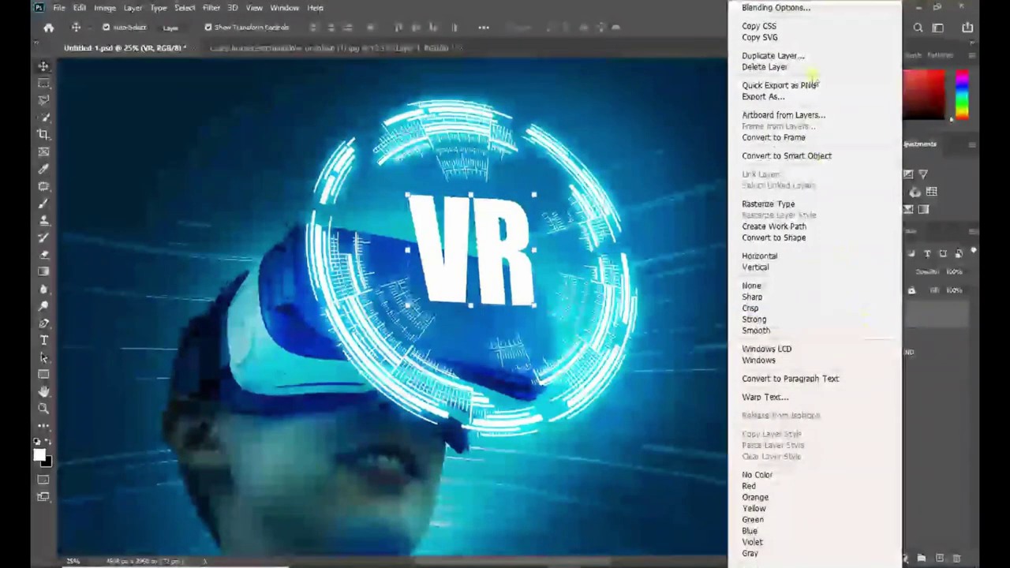
{"action": "left_click", "coordinate": [776, 7]}
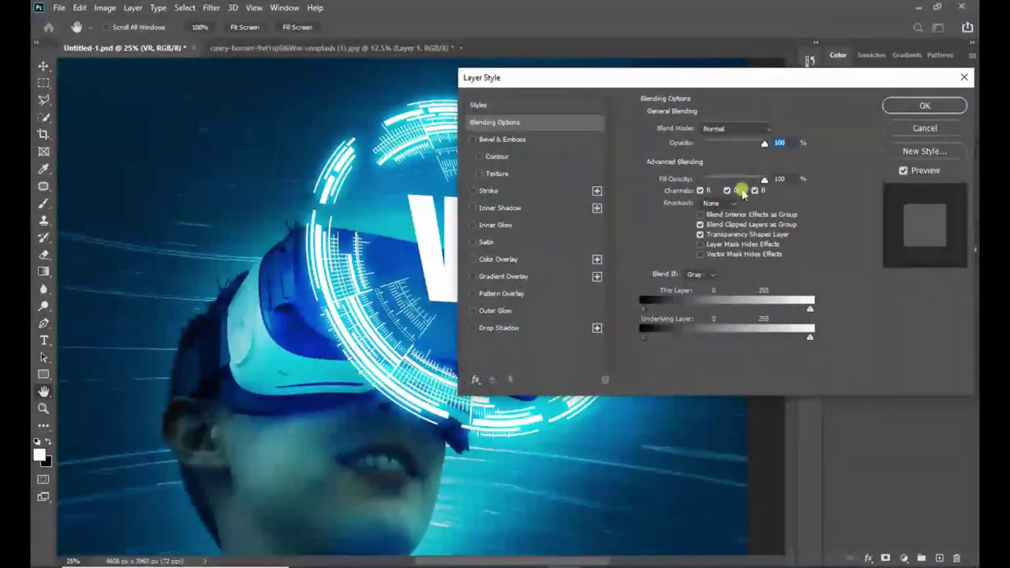
{"action": "left_click", "coordinate": [523, 309]}
{"action": "left_click_drag", "start_coordinate": [718, 79], "coordinate": [902, 75]}
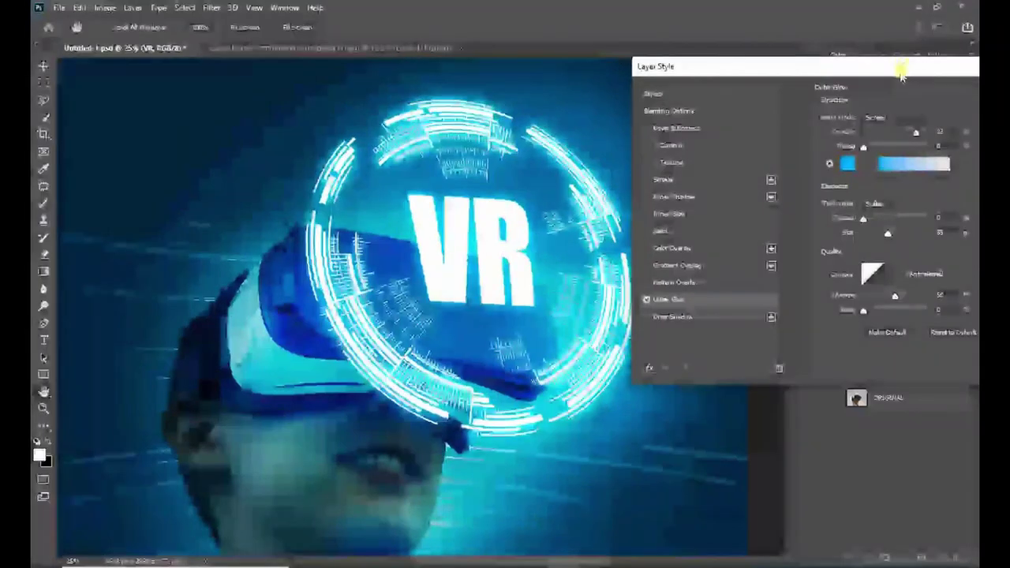
Set the VR text's outer glow colour to blue #16b1ea and apply the layer style
{"action": "left_click", "coordinate": [846, 164]}
{"action": "left_click", "coordinate": [762, 307]}
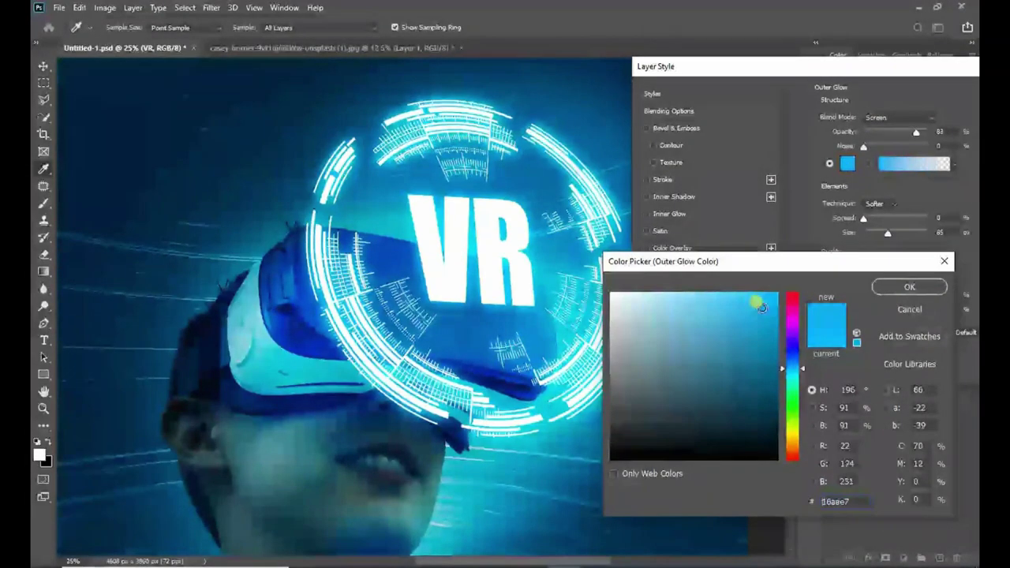
{"action": "left_click_drag", "start_coordinate": [790, 361], "coordinate": [787, 376]}
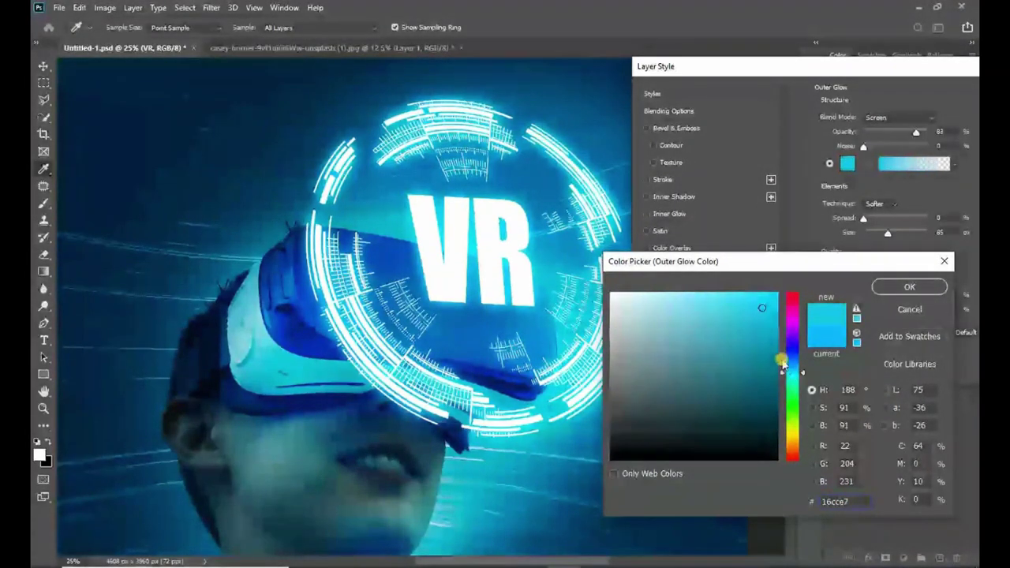
{"action": "left_click", "coordinate": [762, 306]}
{"action": "left_click", "coordinate": [793, 368]}
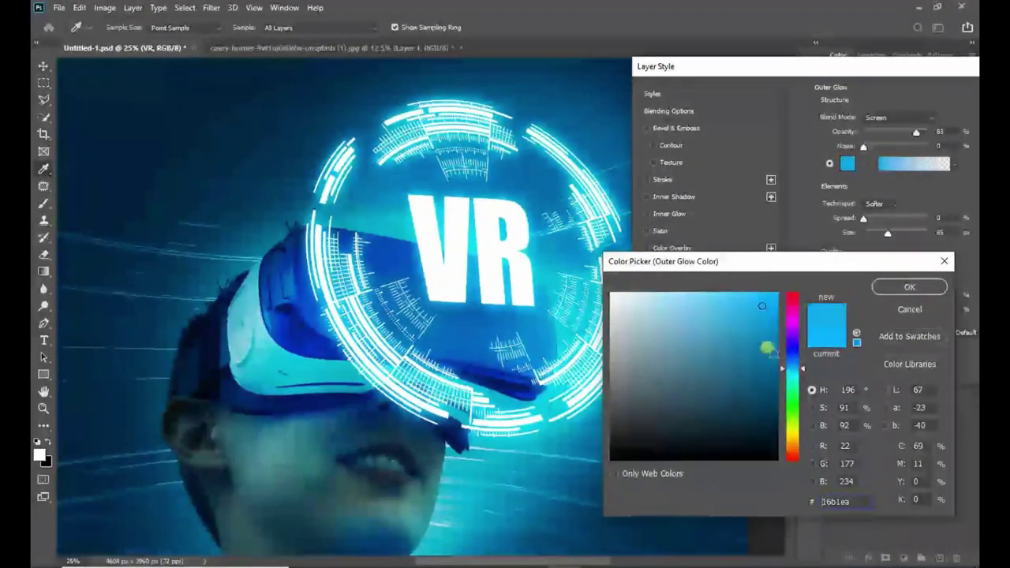
{"action": "left_click", "coordinate": [909, 286]}
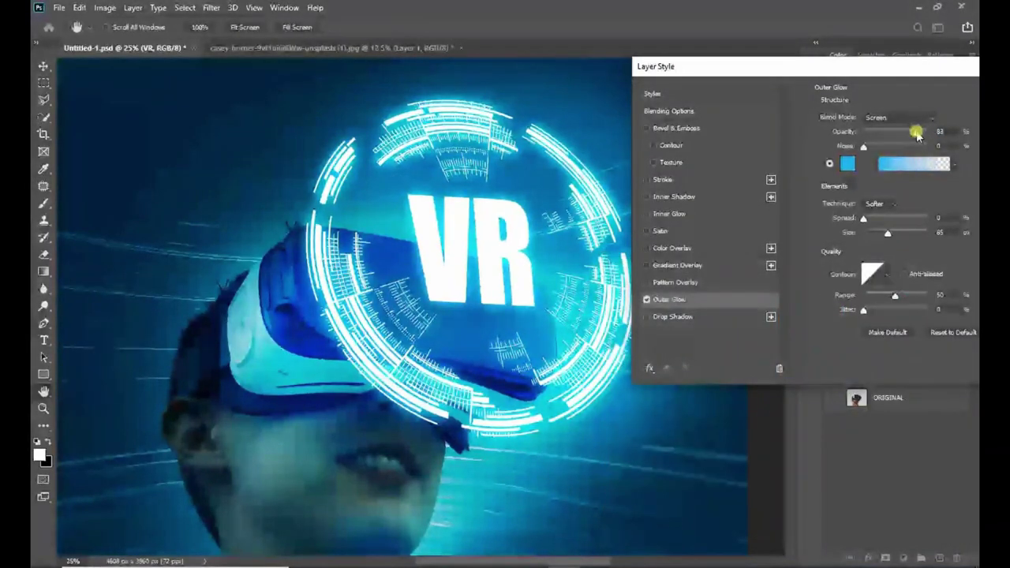
{"action": "left_click_drag", "start_coordinate": [939, 68], "coordinate": [779, 63]}
{"action": "left_click", "coordinate": [944, 93]}
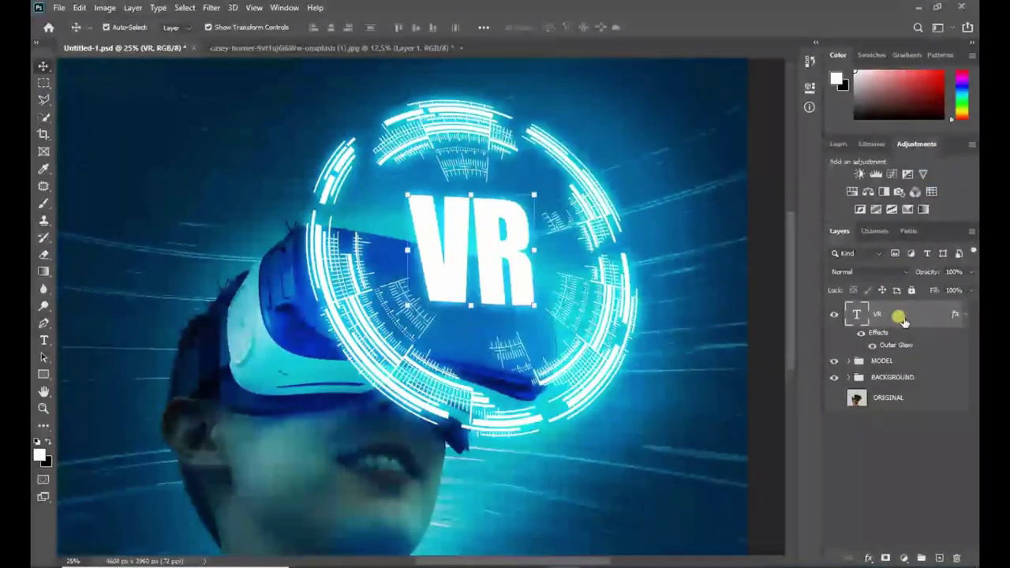
Create a new empty layer above Layer 1 inside the BACKGROUND group
{"action": "left_click", "coordinate": [892, 377]}
{"action": "left_click", "coordinate": [848, 378]}
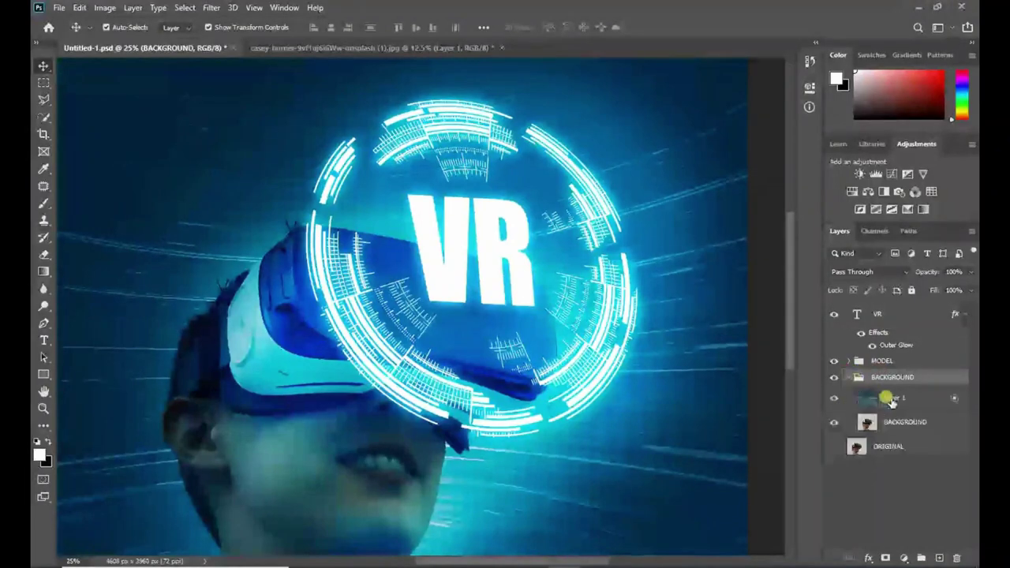
{"action": "left_click", "coordinate": [895, 398]}
{"action": "left_click", "coordinate": [940, 558]}
{"action": "key", "text": "ctrl+minus"}
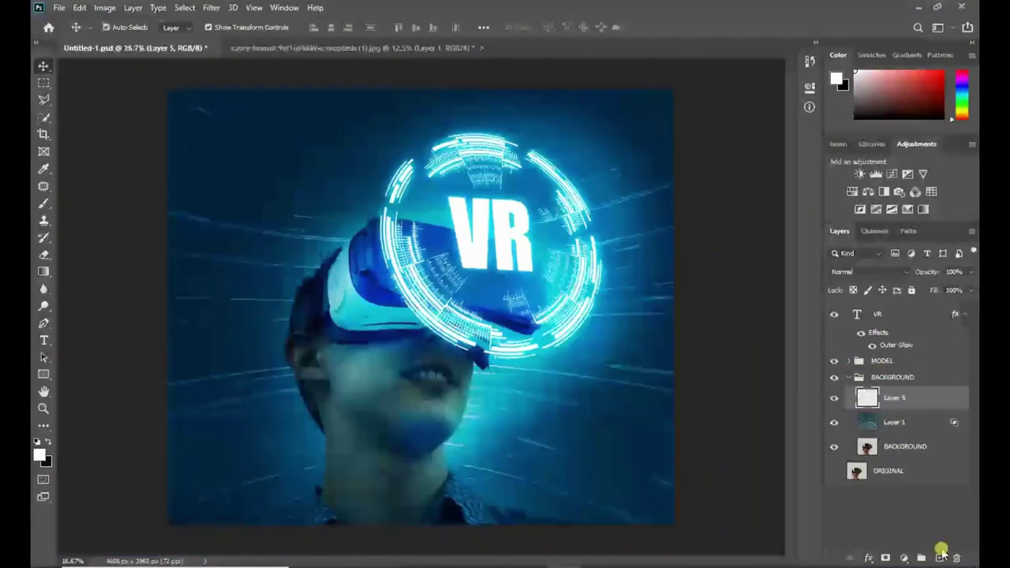
Paint one soft white (#ffffff) dab with a 250 px Brush at 100% opacity on the dark upper-left background
{"action": "left_click", "coordinate": [44, 205]}
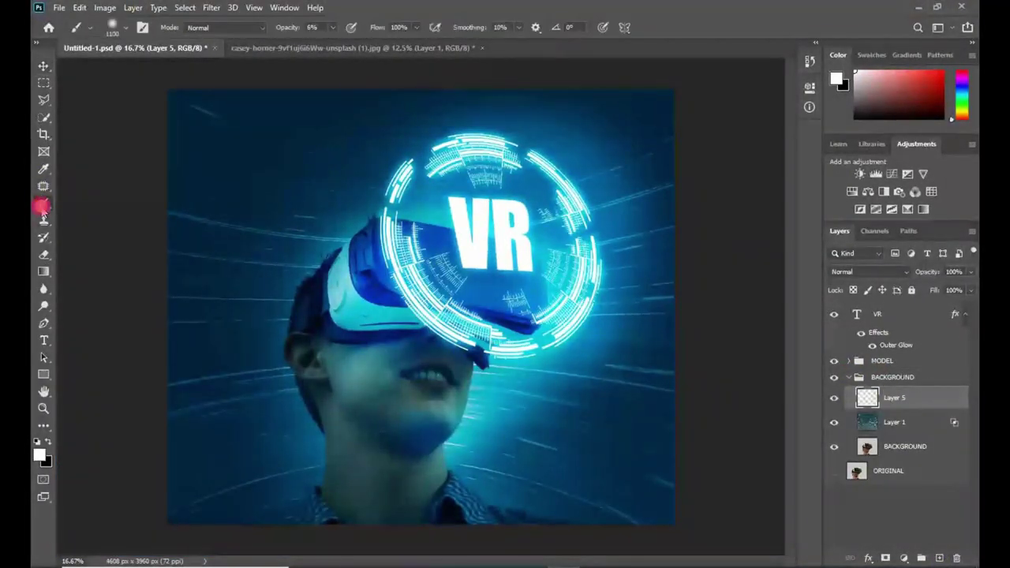
{"action": "left_click", "coordinate": [125, 28]}
{"action": "left_click", "coordinate": [126, 29]}
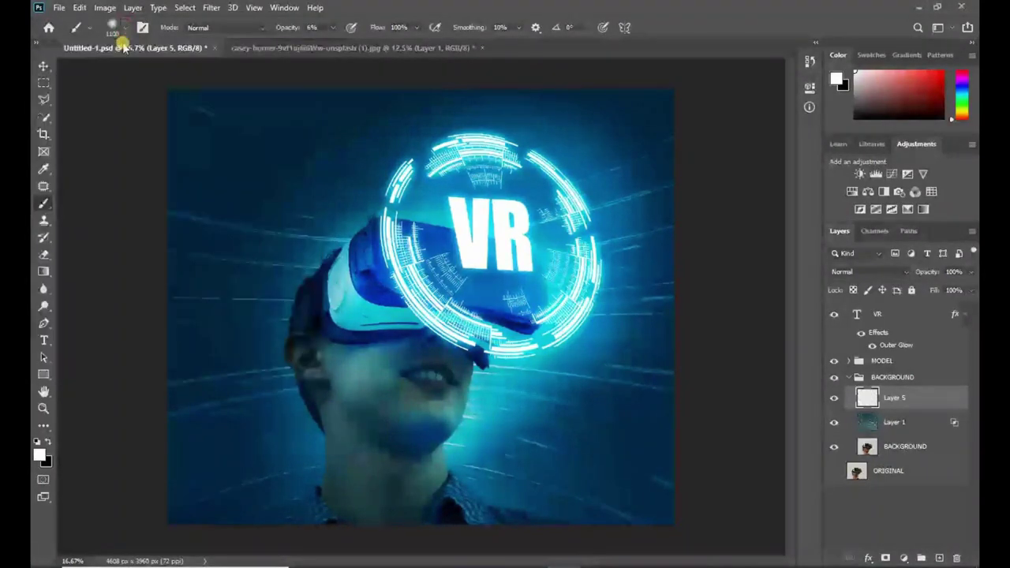
{"action": "left_click", "coordinate": [332, 29]}
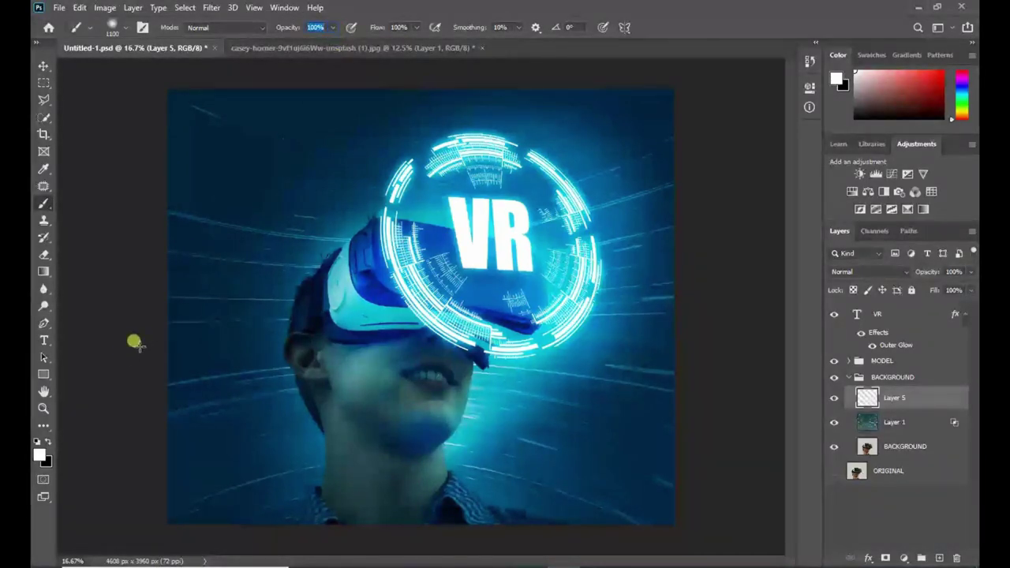
{"action": "left_click", "coordinate": [38, 455]}
{"action": "left_click", "coordinate": [619, 295]}
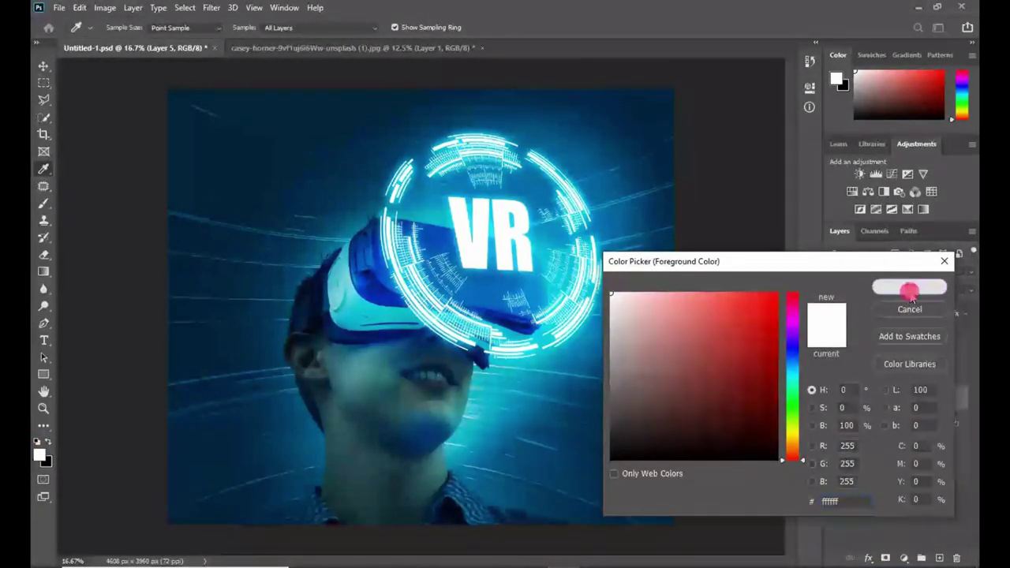
{"action": "left_click", "coordinate": [910, 286]}
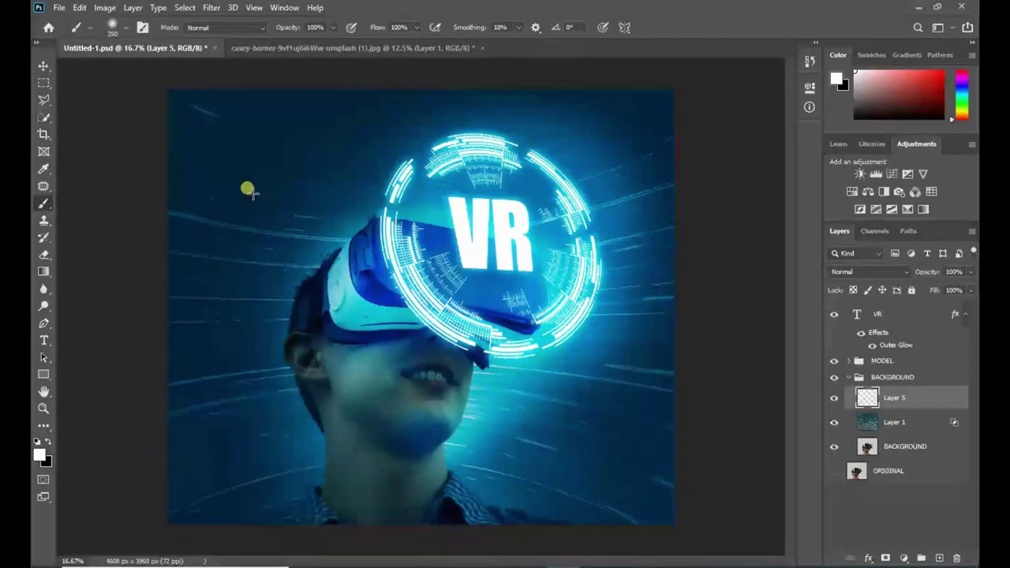
{"action": "left_click", "coordinate": [244, 187]}
Stretch the white dab on Layer 5 to about 420% width and 505% height so it spreads across the canvas
{"action": "left_click", "coordinate": [44, 65]}
{"action": "left_click_drag", "start_coordinate": [326, 269], "coordinate": [747, 516]}
{"action": "key", "text": "ctrl+minus"}
{"action": "left_click_drag", "start_coordinate": [371, 244], "coordinate": [361, 207]}
{"action": "left_click_drag", "start_coordinate": [592, 305], "coordinate": [528, 305]}
{"action": "left_click_drag", "start_coordinate": [345, 234], "coordinate": [266, 158]}
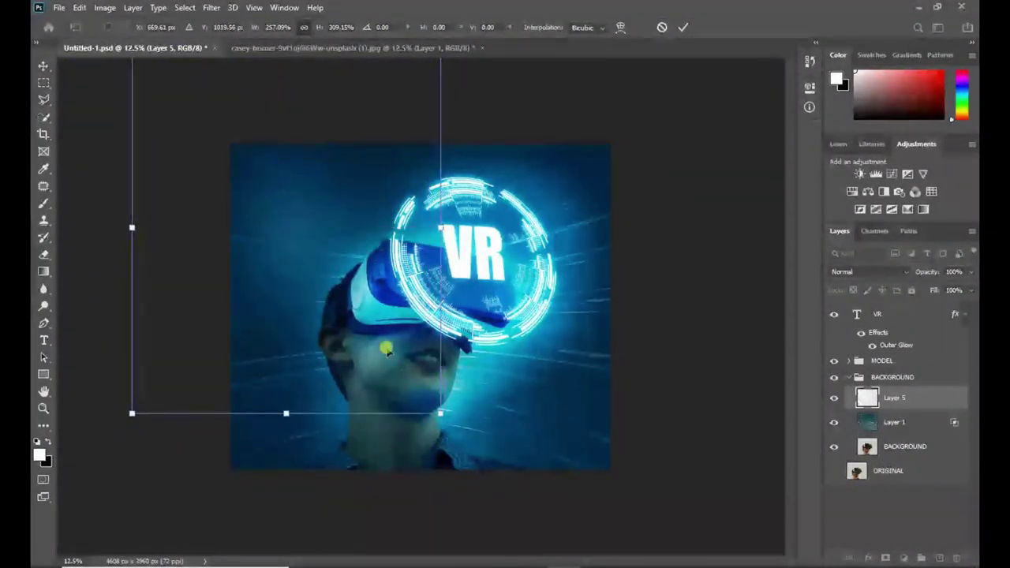
{"action": "left_click_drag", "start_coordinate": [440, 410], "coordinate": [674, 546]}
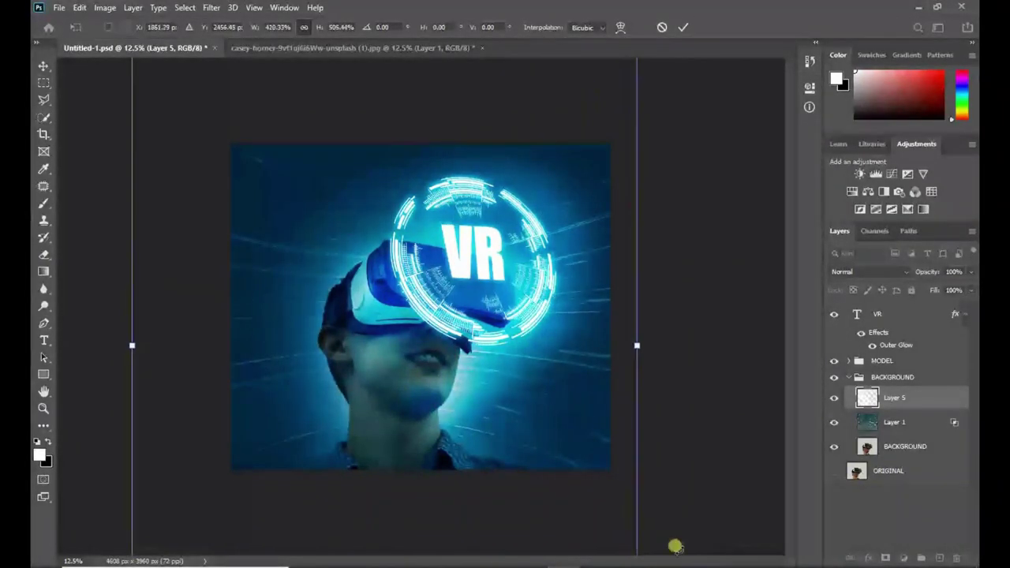
Move the enlarged glow on Layer 5 up and to the left, extend its height and apply the transform
{"action": "key", "text": "ctrl+minus"}
{"action": "left_click_drag", "start_coordinate": [372, 273], "coordinate": [348, 251]}
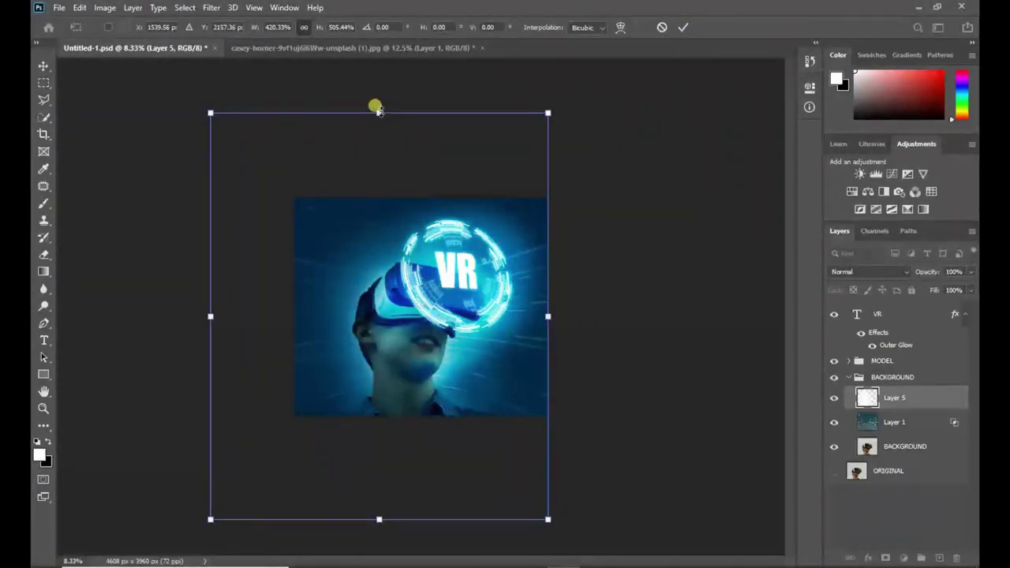
{"action": "left_click_drag", "start_coordinate": [378, 110], "coordinate": [380, 55]}
{"action": "left_click_drag", "start_coordinate": [382, 237], "coordinate": [380, 278]}
{"action": "left_click", "coordinate": [683, 27]}
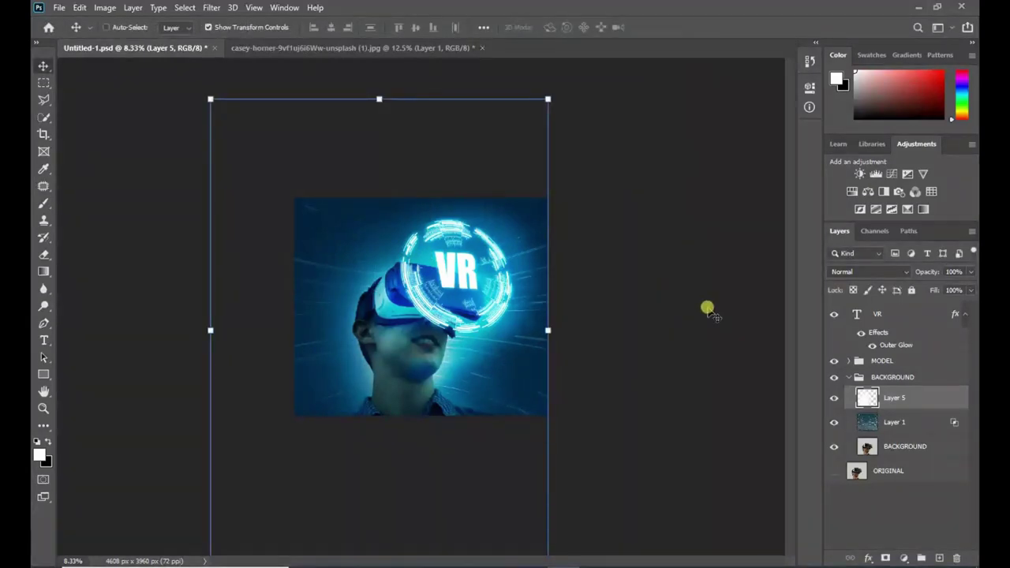
Set Layer 5's blend mode to Overlay
{"action": "key", "text": "ctrl+plus"}
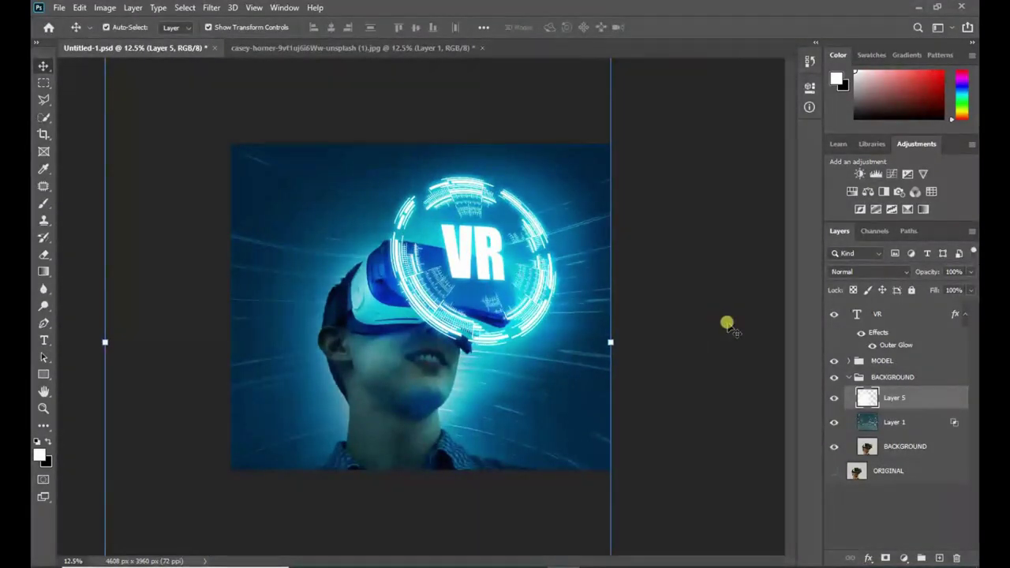
{"action": "left_click", "coordinate": [904, 271]}
{"action": "left_click", "coordinate": [850, 398]}
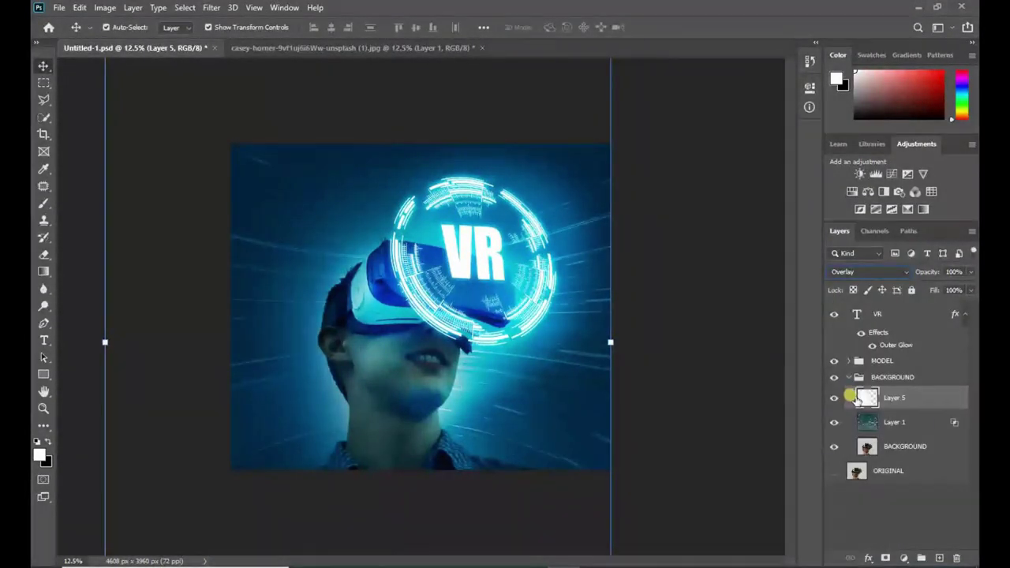
Shrink the glow on Layer 5, centre it behind the figure, and compare the image with the layer hidden and shown
{"action": "key", "text": "ctrl+minus"}
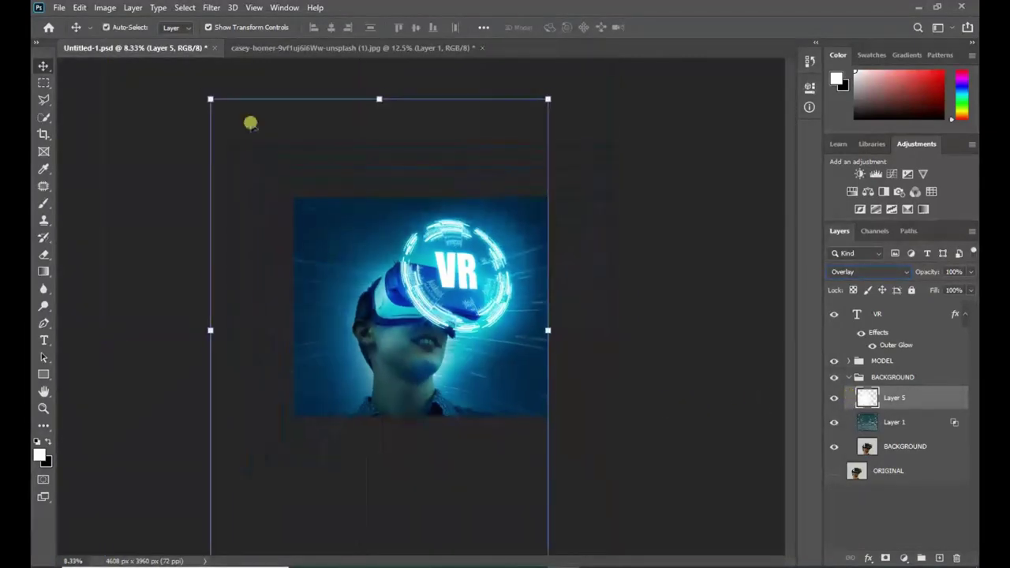
{"action": "left_click_drag", "start_coordinate": [211, 99], "coordinate": [259, 167]}
{"action": "left_click_drag", "start_coordinate": [354, 259], "coordinate": [347, 216]}
{"action": "left_click", "coordinate": [684, 30]}
{"action": "key", "text": "Return"}
{"action": "key", "text": "ctrl+plus"}
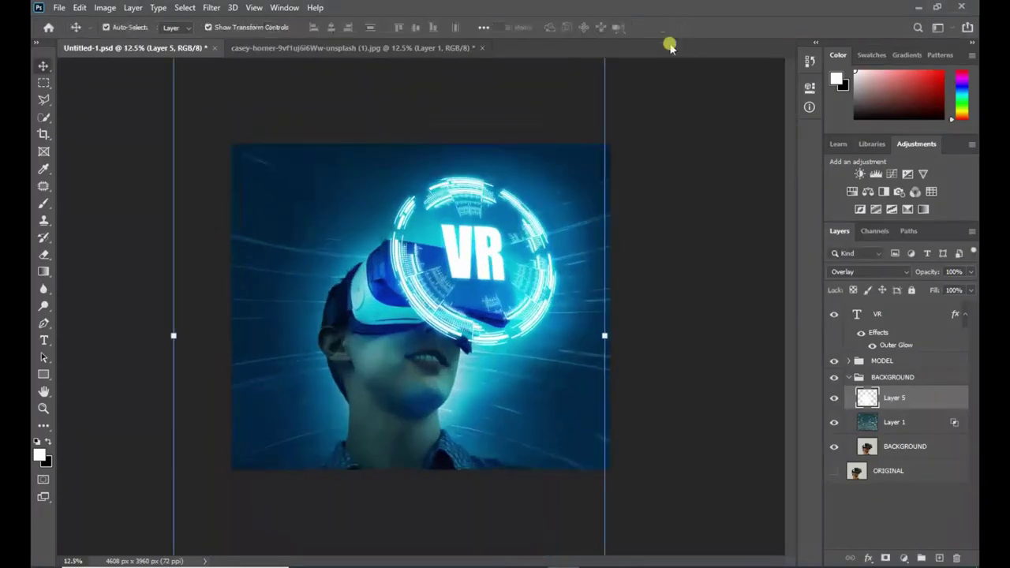
{"action": "key", "text": "ctrl+plus"}
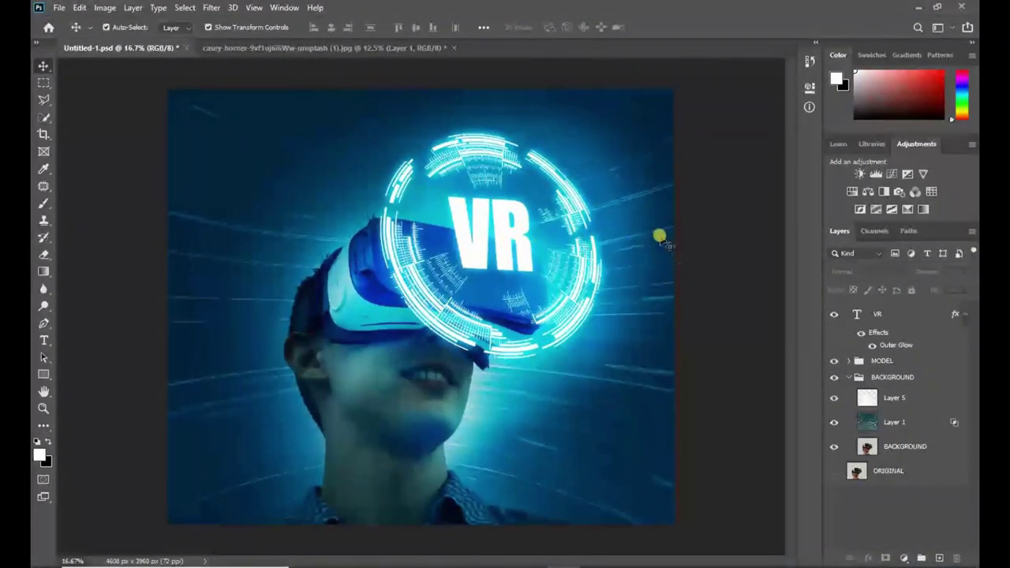
{"action": "left_click", "coordinate": [835, 399]}
{"action": "left_click", "coordinate": [835, 399]}
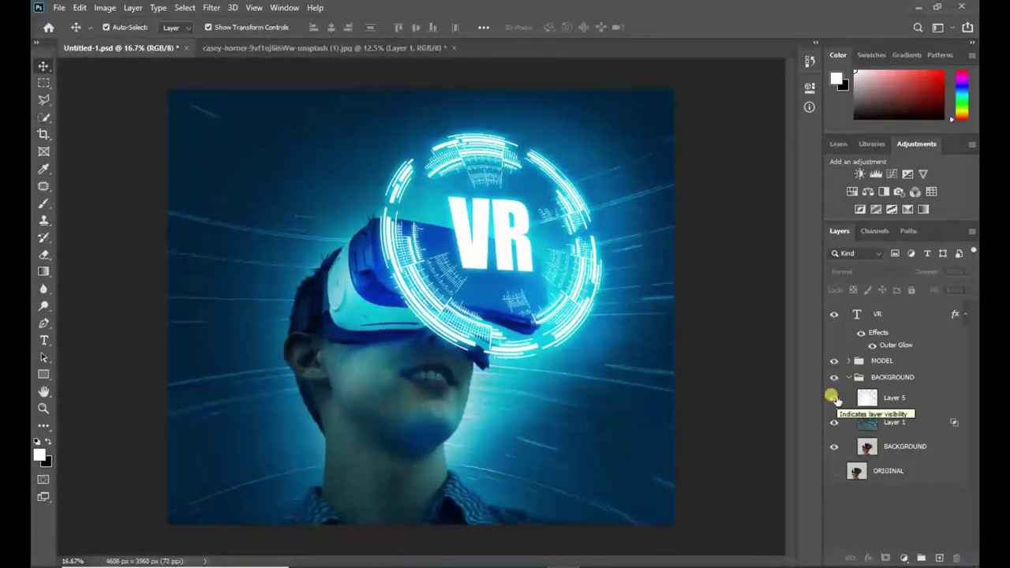
Scale the glow on Layer 5 down to about 87% and shift it slightly up and to the right
{"action": "key", "text": "ctrl+minus"}
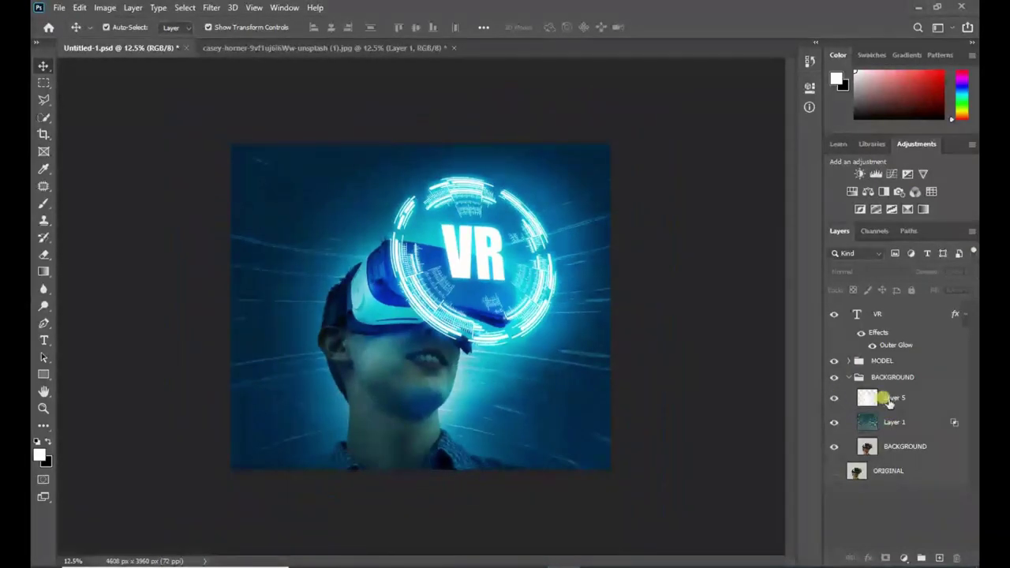
{"action": "left_click", "coordinate": [884, 398]}
{"action": "key", "text": "ctrl+minus"}
{"action": "left_click_drag", "start_coordinate": [544, 128], "coordinate": [484, 174]}
{"action": "left_click_drag", "start_coordinate": [365, 268], "coordinate": [379, 250]}
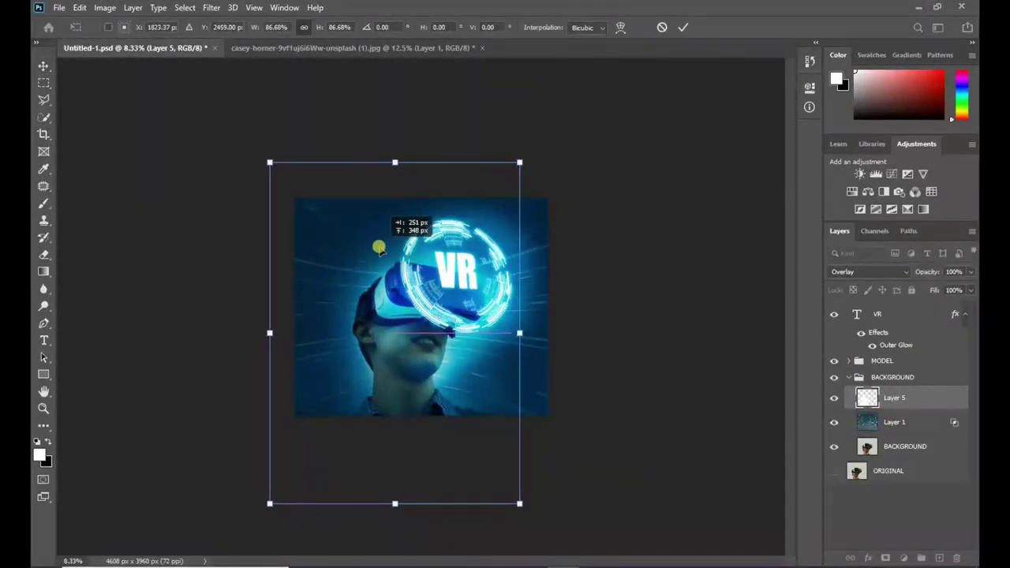
{"action": "left_click", "coordinate": [681, 28]}
{"action": "key", "text": "ctrl+plus"}
{"action": "key", "text": "ctrl+plus"}
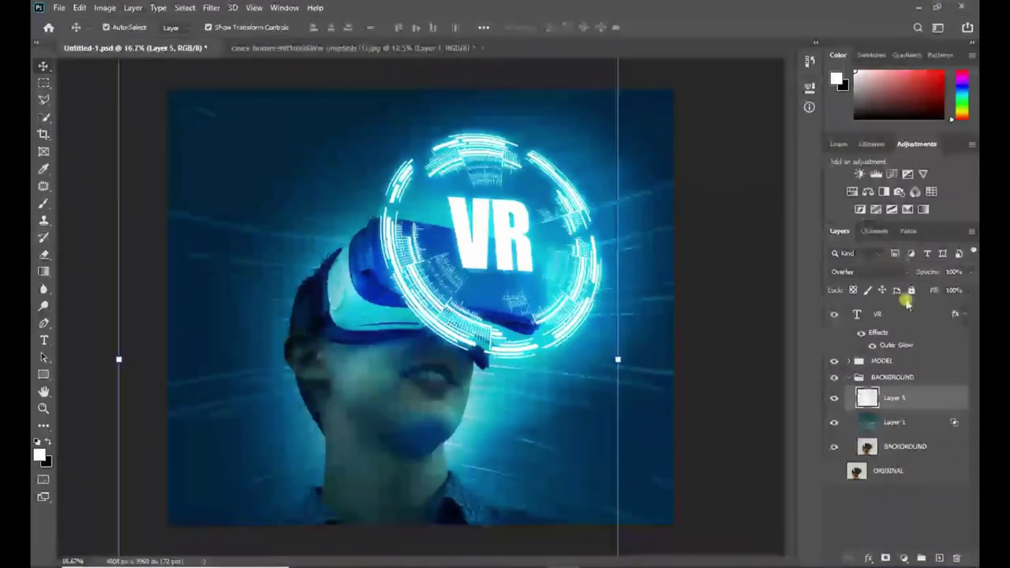
Collapse the BACKGROUND group, add a new layer above the VR text and set the Brush opacity to 17%
{"action": "left_click", "coordinate": [848, 377]}
{"action": "left_click", "coordinate": [872, 316]}
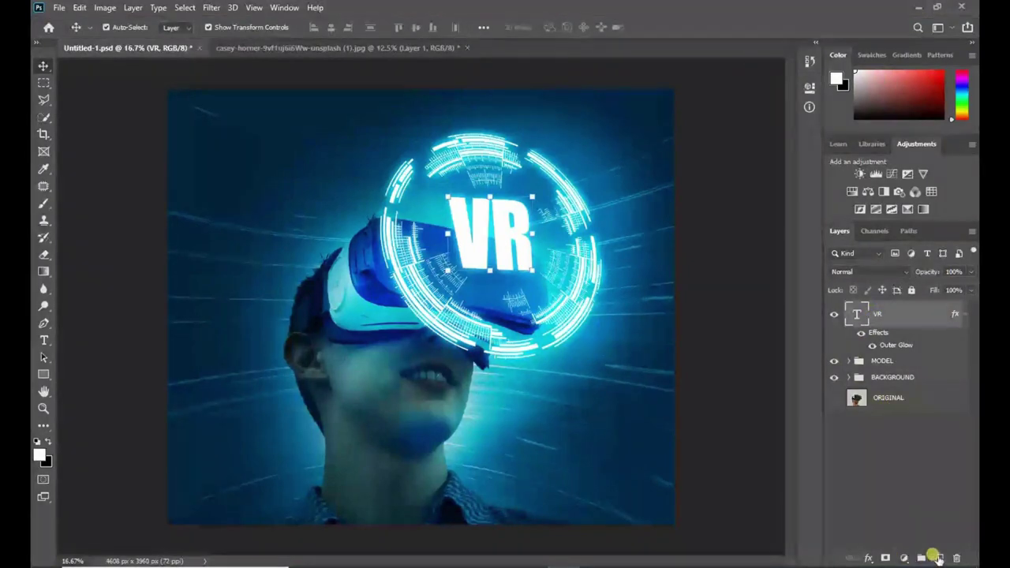
{"action": "left_click", "coordinate": [939, 557]}
{"action": "left_click", "coordinate": [43, 202]}
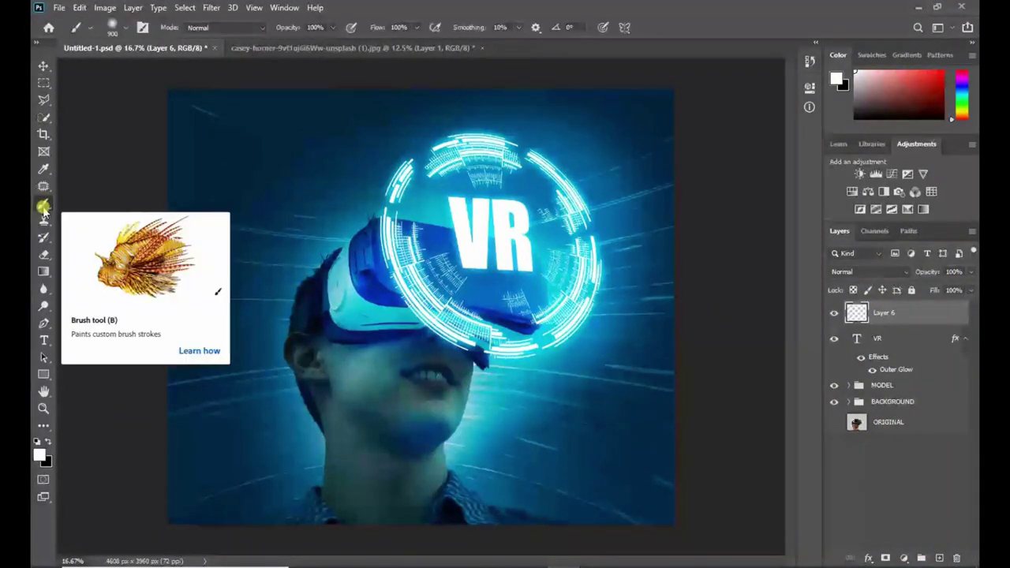
{"action": "left_click_drag", "start_coordinate": [332, 27], "coordinate": [284, 47]}
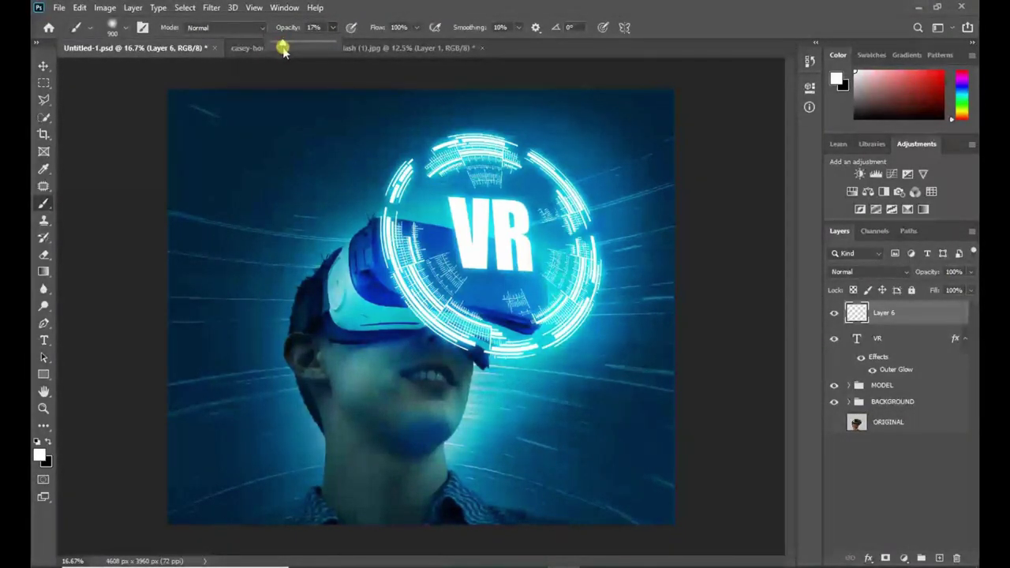
{"action": "left_click_drag", "start_coordinate": [283, 49], "coordinate": [283, 49]}
Set Layer 6's blend mode to Overlay and paint a soft white highlight on the man's chin
{"action": "left_click", "coordinate": [904, 271]}
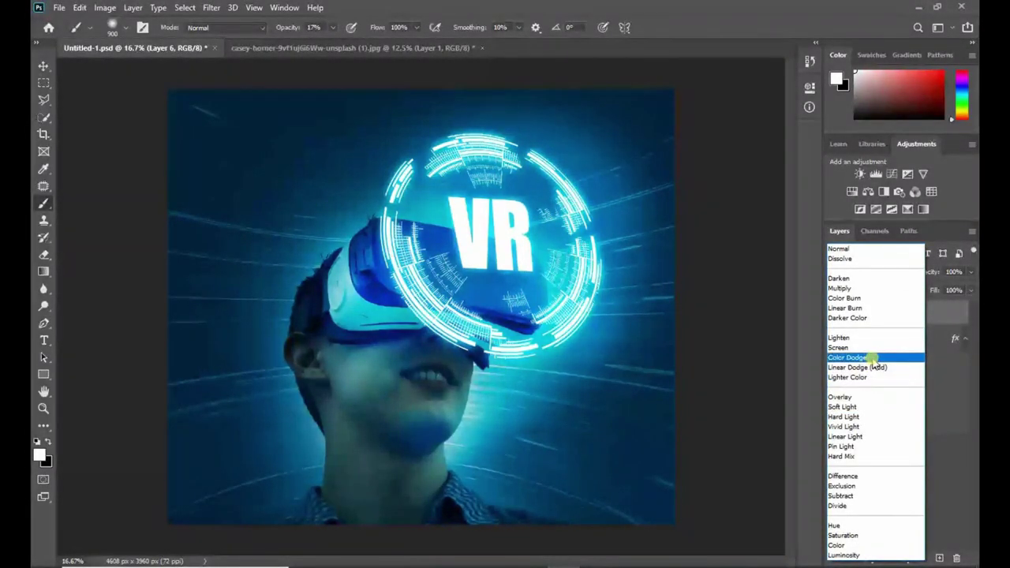
{"action": "left_click", "coordinate": [872, 397]}
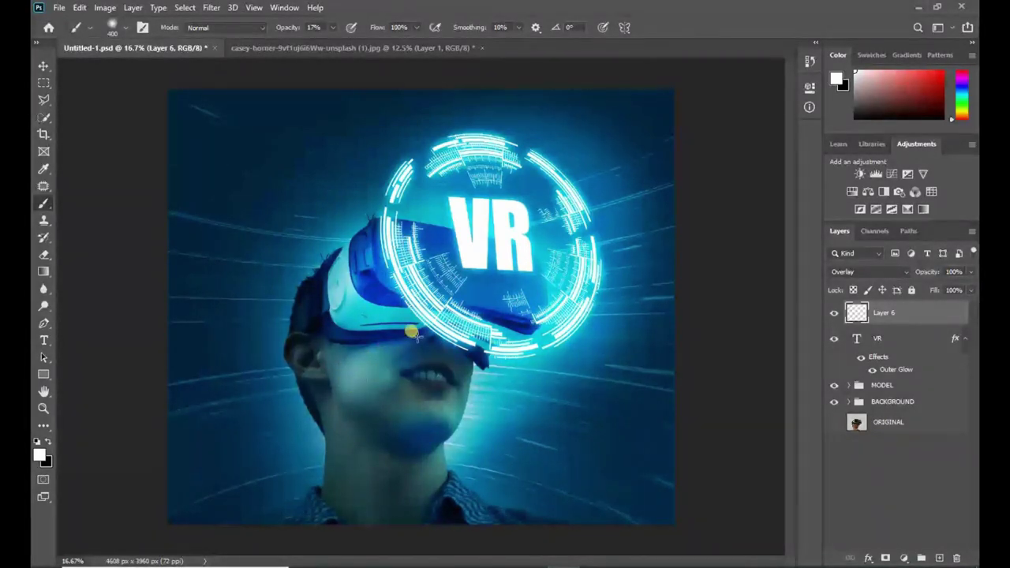
{"action": "left_click_drag", "start_coordinate": [411, 409], "coordinate": [411, 416]}
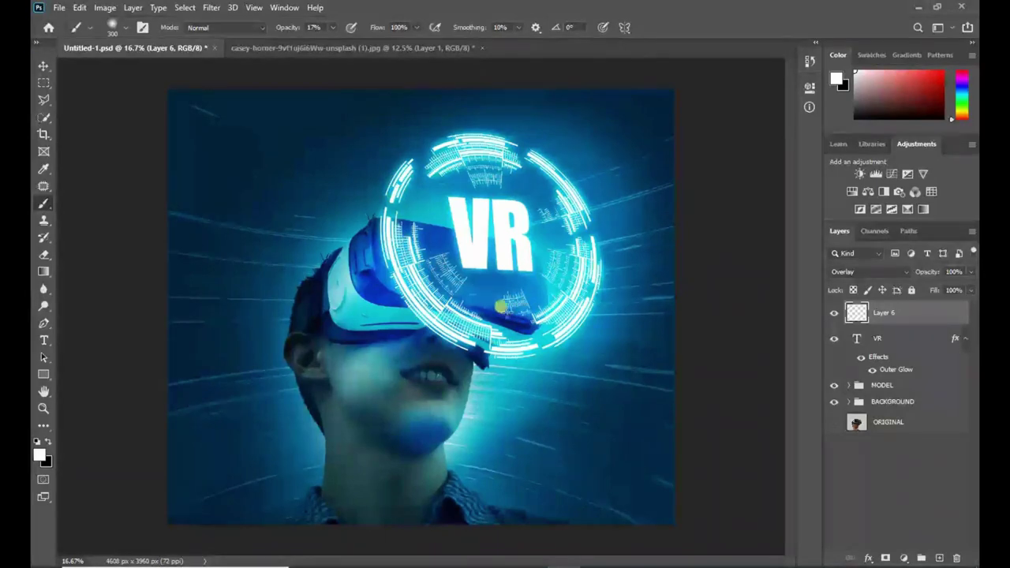
Raise the Brush opacity to 21% and paint soft white highlights over the headset, face, tech circle and surrounding glow on Layer 6
{"action": "left_click", "coordinate": [330, 30]}
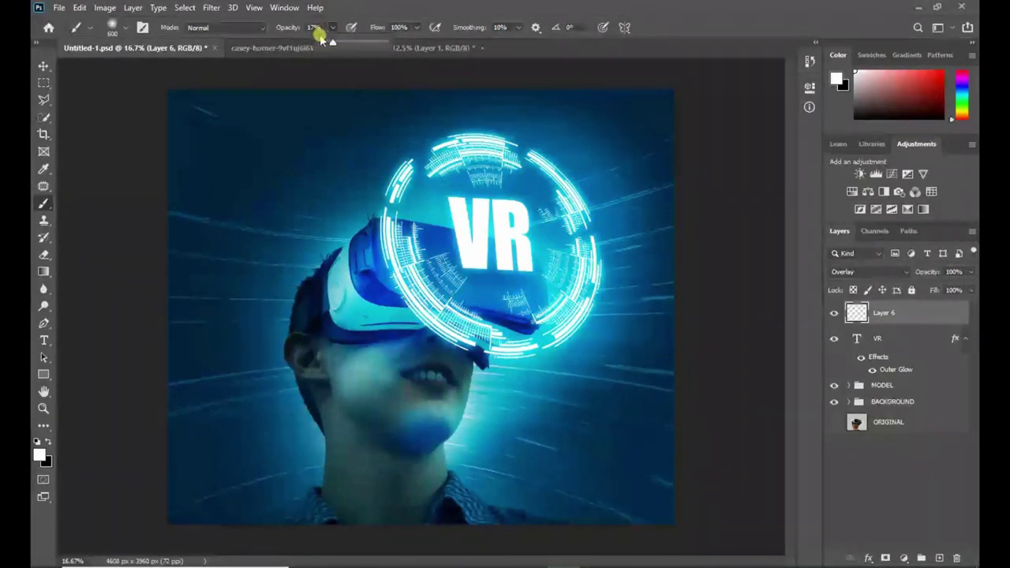
{"action": "left_click_drag", "start_coordinate": [332, 42], "coordinate": [334, 43]}
{"action": "left_click", "coordinate": [332, 30]}
{"action": "mouse_move", "coordinate": [478, 242]}
{"action": "left_mouse_down"}
{"action": "mouse_move", "coordinate": [487, 239]}
{"action": "mouse_move", "coordinate": [465, 283]}
{"action": "left_mouse_up"}
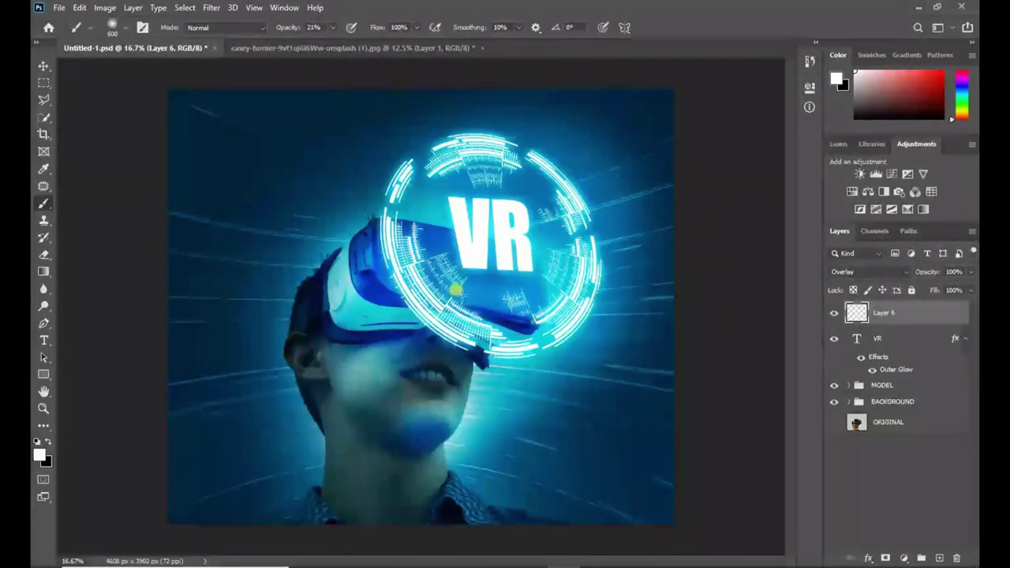
{"action": "mouse_move", "coordinate": [371, 250]}
{"action": "left_mouse_down"}
{"action": "mouse_move", "coordinate": [337, 298]}
{"action": "mouse_move", "coordinate": [356, 259]}
{"action": "mouse_move", "coordinate": [369, 270]}
{"action": "mouse_move", "coordinate": [362, 242]}
{"action": "left_mouse_up"}
{"action": "mouse_move", "coordinate": [368, 335]}
{"action": "left_mouse_down"}
{"action": "mouse_move", "coordinate": [382, 340]}
{"action": "mouse_move", "coordinate": [361, 381]}
{"action": "left_mouse_up"}
{"action": "left_click_drag", "start_coordinate": [400, 418], "coordinate": [431, 425]}
{"action": "left_click_drag", "start_coordinate": [470, 385], "coordinate": [468, 336]}
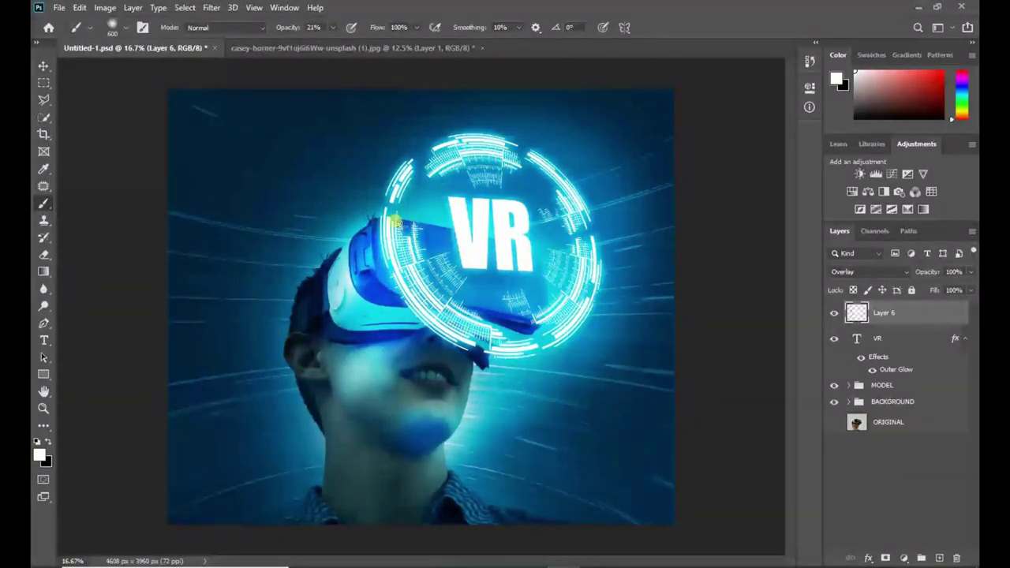
{"action": "mouse_move", "coordinate": [492, 290]}
{"action": "left_mouse_down"}
{"action": "mouse_move", "coordinate": [536, 293]}
{"action": "mouse_move", "coordinate": [517, 310]}
{"action": "left_mouse_up"}
{"action": "left_click_drag", "start_coordinate": [480, 423], "coordinate": [541, 373]}
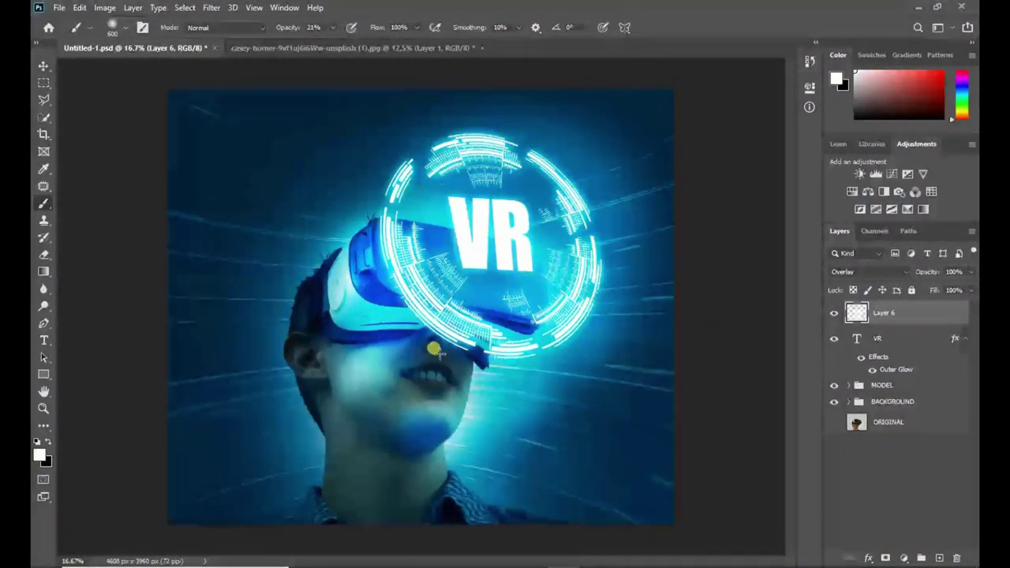
{"action": "left_click_drag", "start_coordinate": [436, 349], "coordinate": [442, 342]}
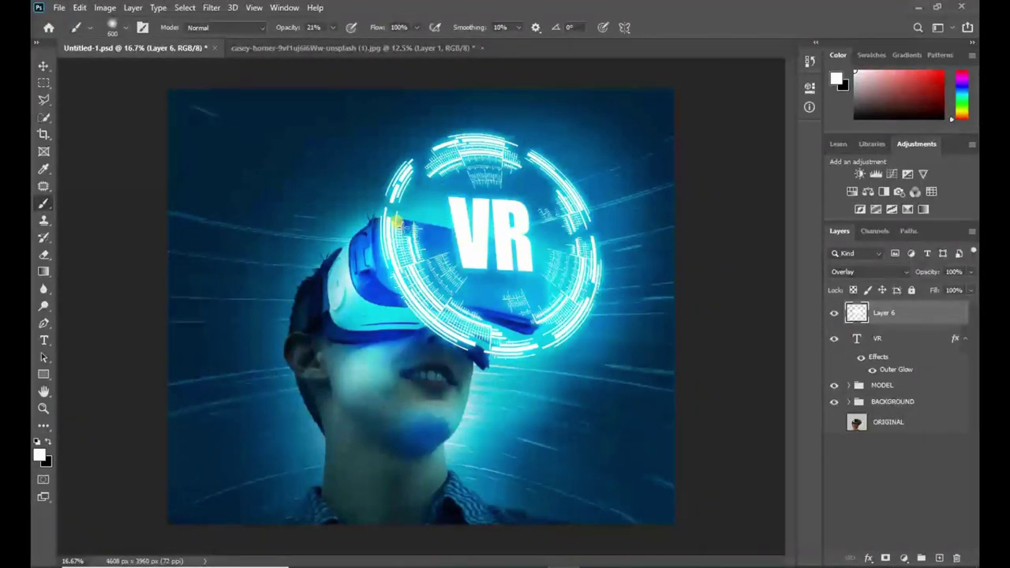
{"action": "mouse_move", "coordinate": [533, 148]}
{"action": "left_mouse_down"}
{"action": "mouse_move", "coordinate": [567, 324]}
{"action": "mouse_move", "coordinate": [558, 237]}
{"action": "mouse_move", "coordinate": [535, 176]}
{"action": "mouse_move", "coordinate": [487, 270]}
{"action": "left_mouse_up"}
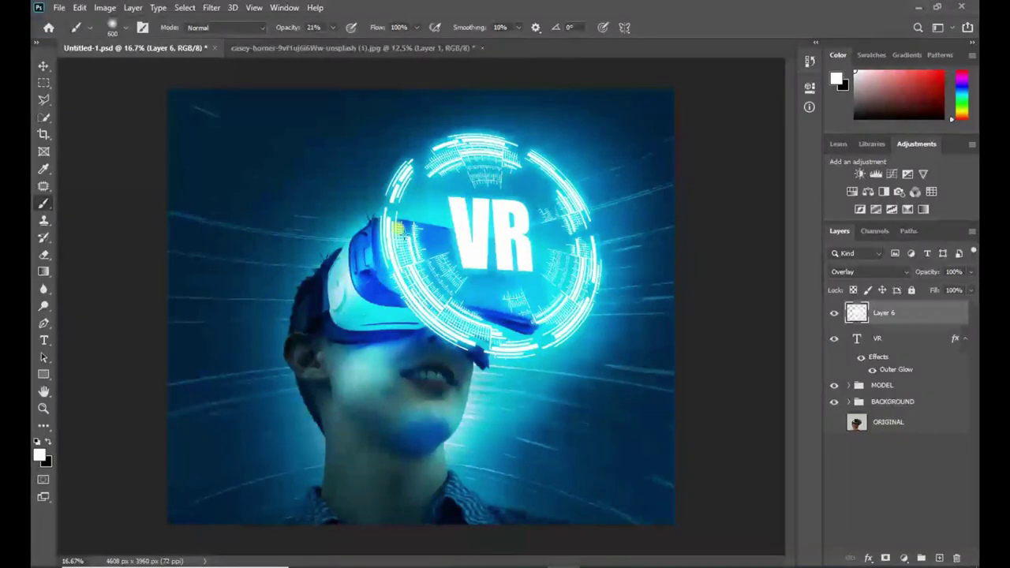
Add a new layer above Layer 6 and set up a black soft brush of about 1457 px at 16% opacity
{"action": "left_click", "coordinate": [940, 557]}
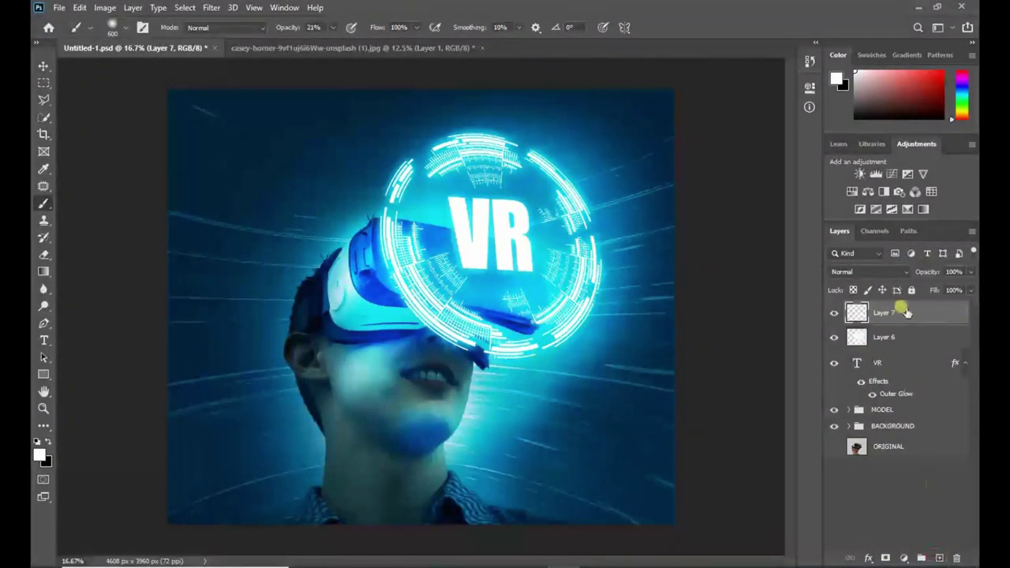
{"action": "left_click", "coordinate": [47, 444]}
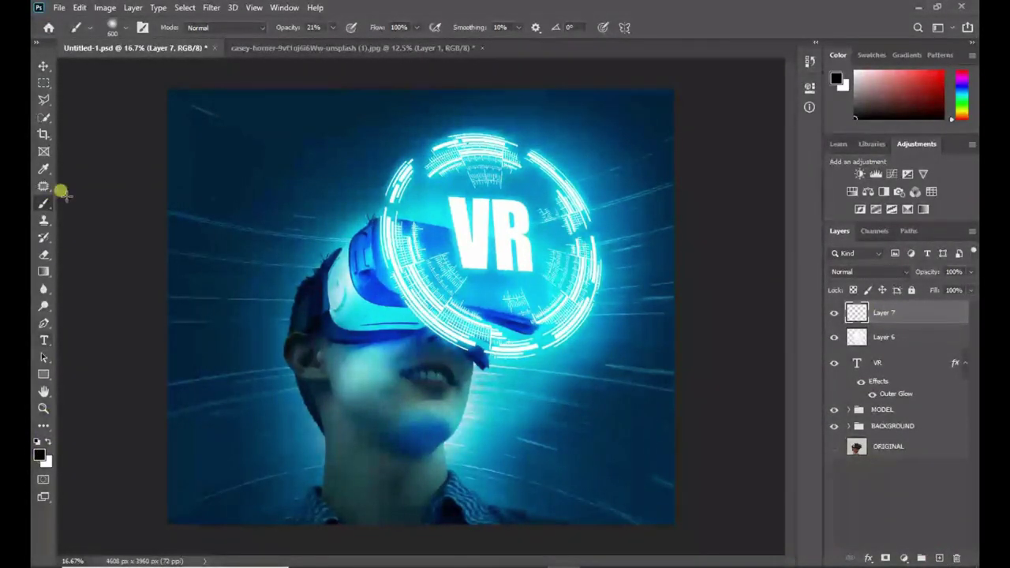
{"action": "left_click", "coordinate": [114, 27]}
{"action": "left_click_drag", "start_coordinate": [180, 70], "coordinate": [183, 71]}
{"action": "left_click", "coordinate": [127, 29]}
{"action": "left_click", "coordinate": [331, 28]}
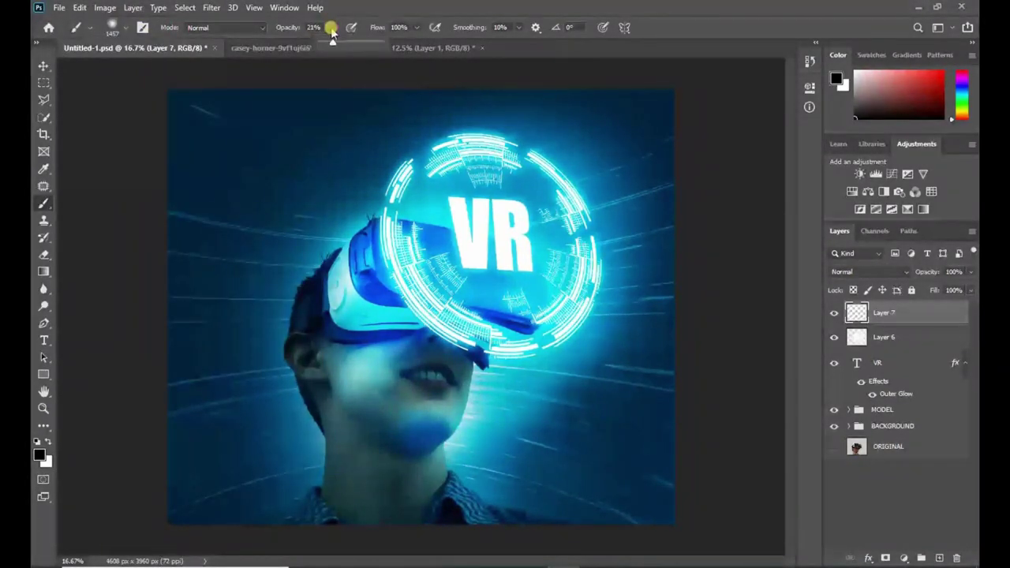
{"action": "left_click_drag", "start_coordinate": [330, 46], "coordinate": [332, 45]}
Darken the image's corners and outer edges on Layer 7 with a 1900 px brush, and compare with the layer hidden and shown
{"action": "left_click", "coordinate": [210, 102]}
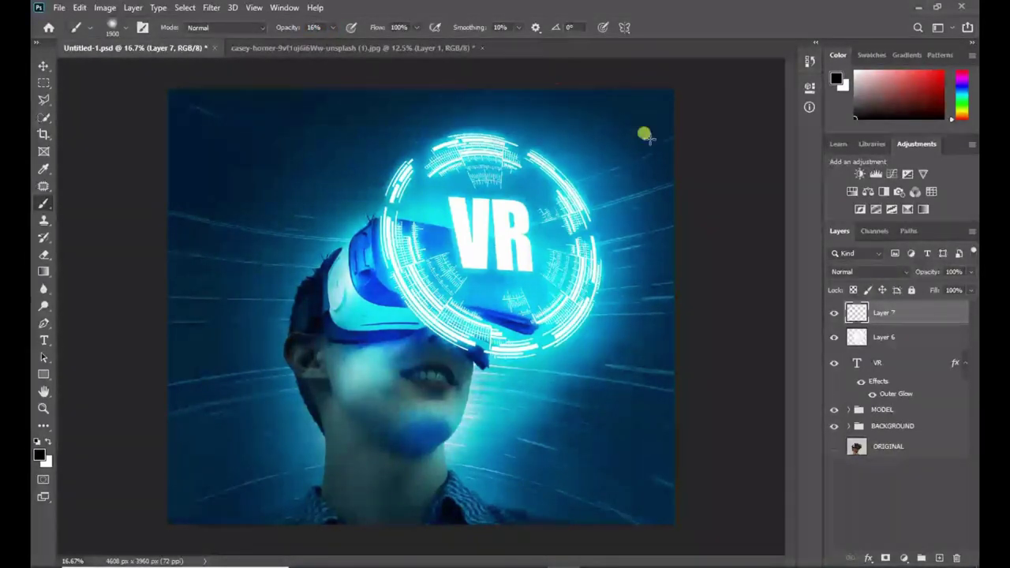
{"action": "mouse_move", "coordinate": [650, 138]}
{"action": "left_mouse_down"}
{"action": "mouse_move", "coordinate": [692, 242]}
{"action": "mouse_move", "coordinate": [520, 76]}
{"action": "mouse_move", "coordinate": [263, 90]}
{"action": "mouse_move", "coordinate": [208, 432]}
{"action": "mouse_move", "coordinate": [297, 521]}
{"action": "mouse_move", "coordinate": [176, 450]}
{"action": "mouse_move", "coordinate": [606, 485]}
{"action": "left_mouse_up"}
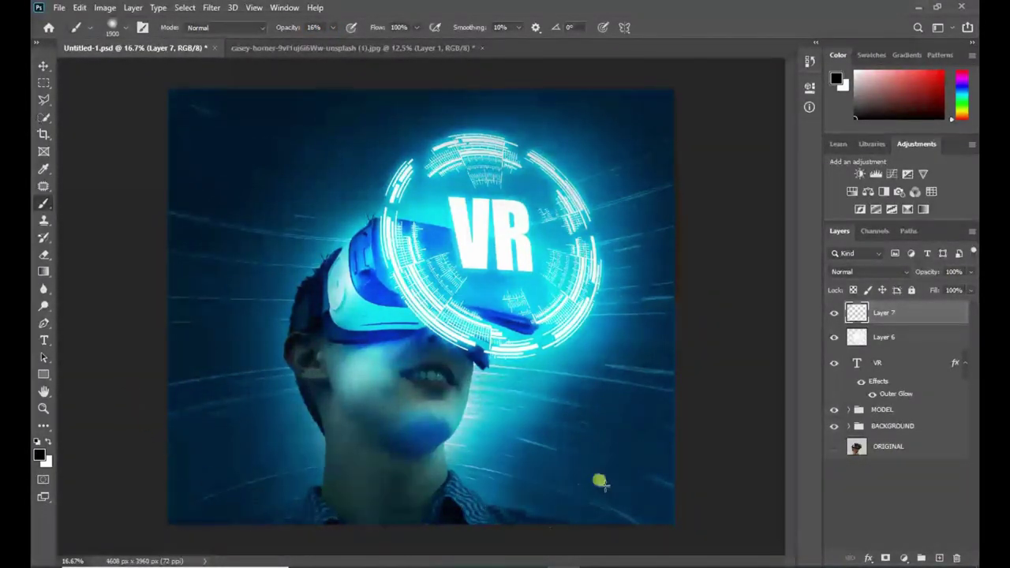
{"action": "left_click_drag", "start_coordinate": [132, 78], "coordinate": [665, 110]}
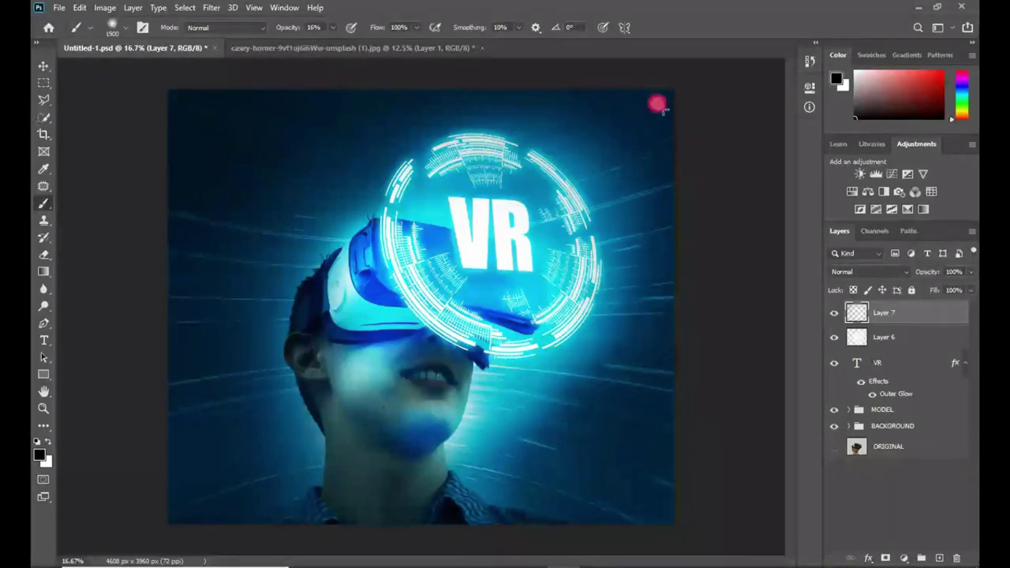
{"action": "left_click_drag", "start_coordinate": [673, 483], "coordinate": [176, 523]}
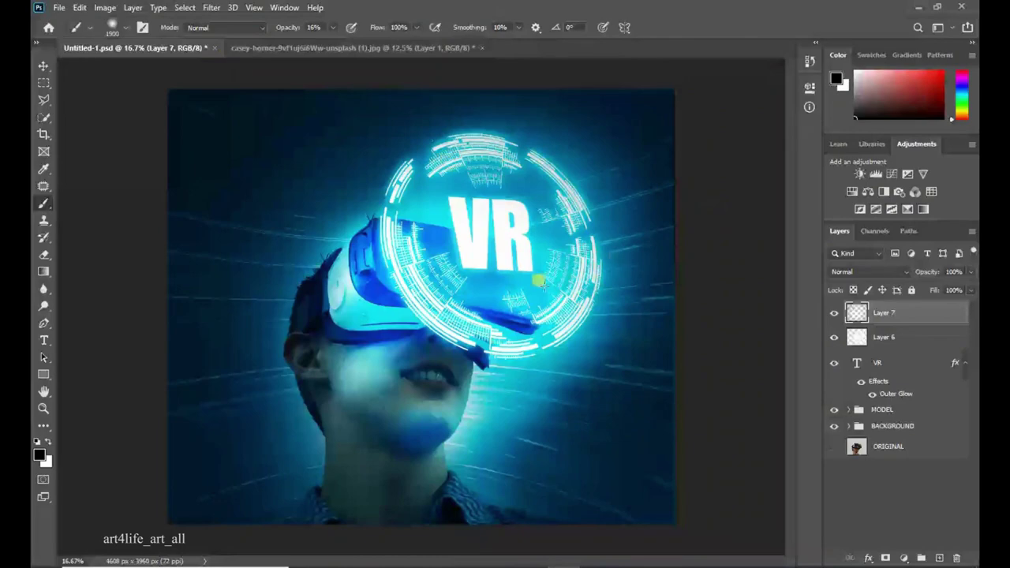
{"action": "left_click", "coordinate": [835, 313]}
{"action": "left_click", "coordinate": [834, 313]}
Add a Selective Color adjustment layer on top and set Yellow in the Neutrals to -56%
{"action": "left_click", "coordinate": [904, 558]}
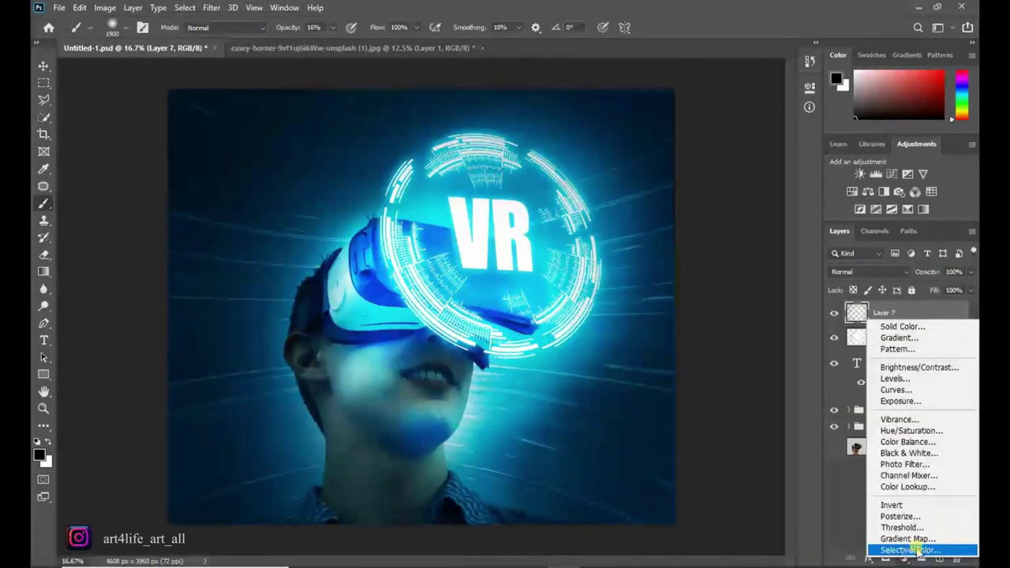
{"action": "left_click", "coordinate": [898, 543]}
{"action": "left_click", "coordinate": [677, 143]}
{"action": "left_click", "coordinate": [683, 212]}
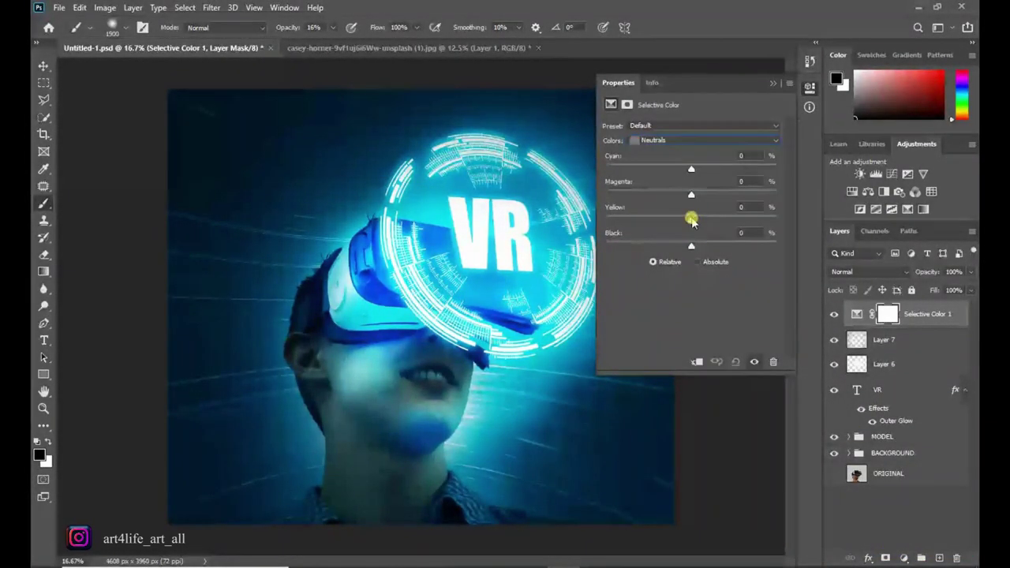
{"action": "left_click_drag", "start_coordinate": [692, 219], "coordinate": [643, 221]}
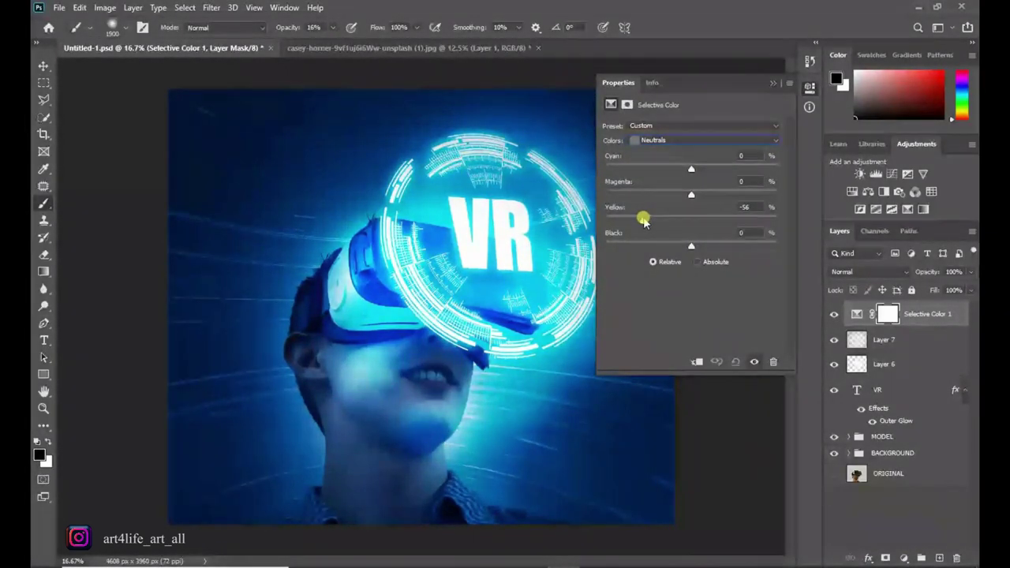
Slightly lower the Black amount of the Blacks range in the Selective Color adjustment
{"action": "left_click", "coordinate": [697, 140]}
{"action": "left_click", "coordinate": [692, 235]}
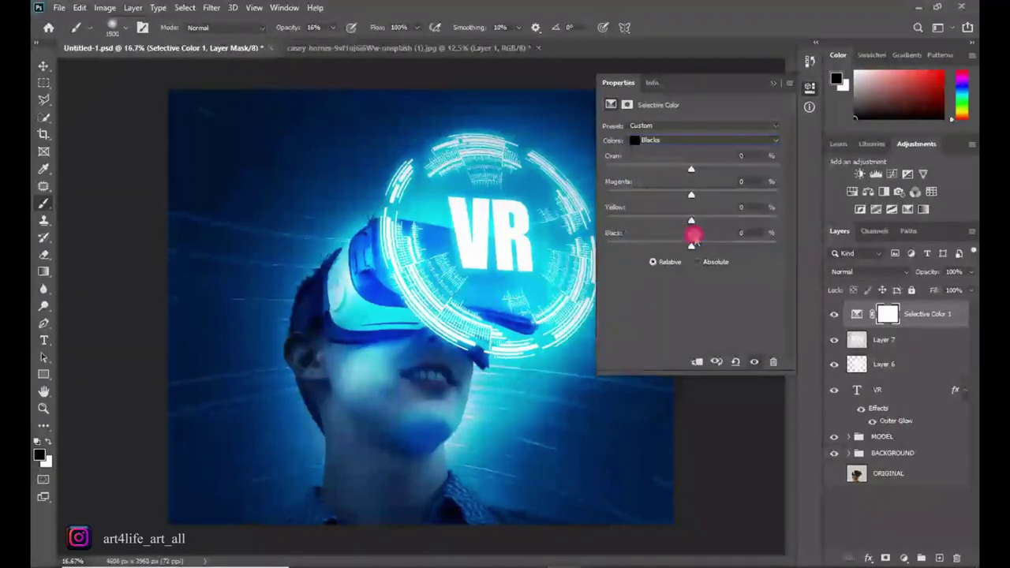
{"action": "left_click_drag", "start_coordinate": [691, 246], "coordinate": [686, 247]}
Set Yellow in the Neutrals to -95% and compare the image with the Selective Color adjustment hidden and shown
{"action": "left_click", "coordinate": [697, 140]}
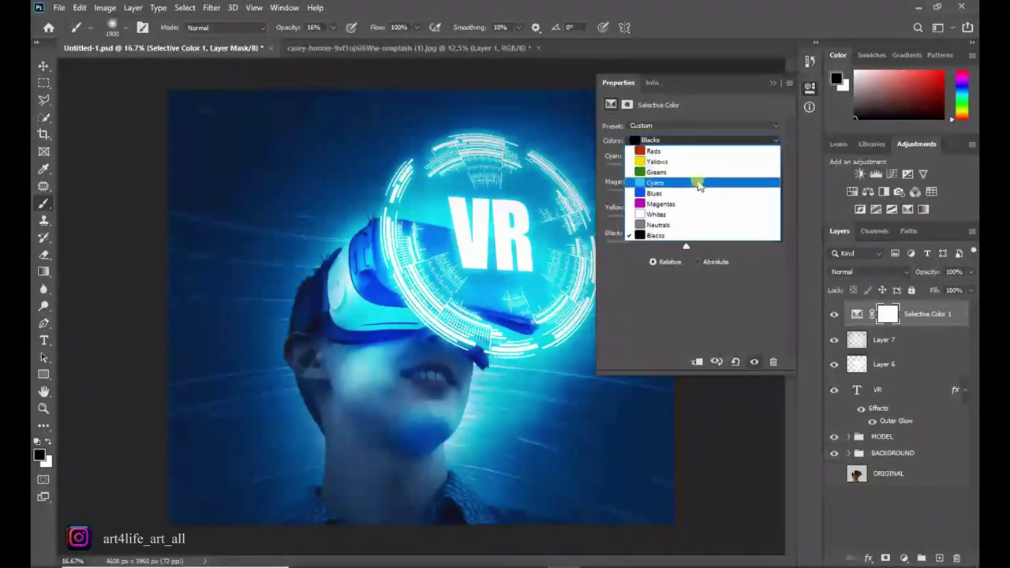
{"action": "left_click", "coordinate": [688, 244]}
{"action": "left_click_drag", "start_coordinate": [629, 223], "coordinate": [635, 229]}
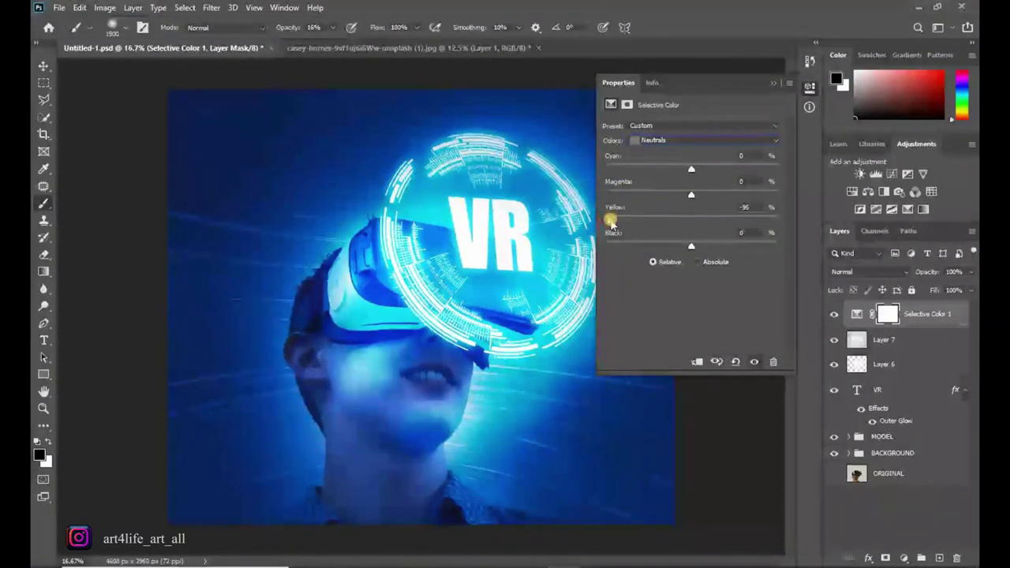
{"action": "left_click", "coordinate": [773, 83]}
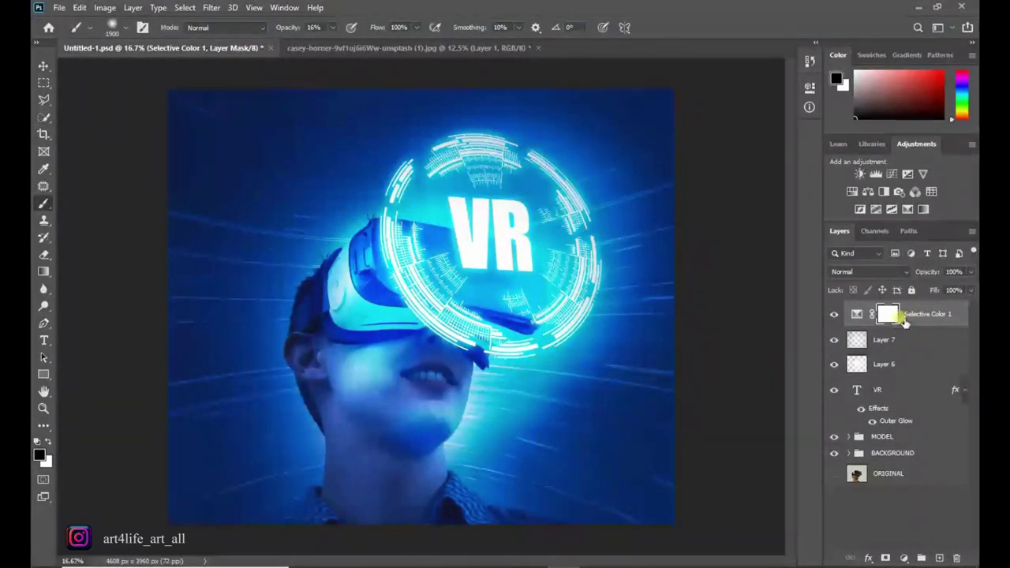
{"action": "left_click", "coordinate": [834, 315]}
{"action": "left_click", "coordinate": [834, 315]}
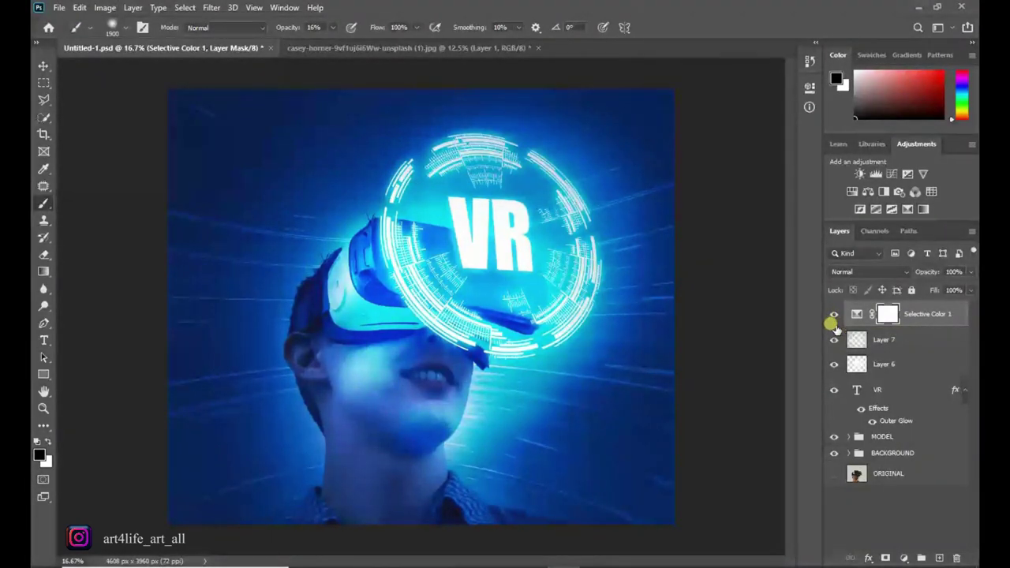
Reopen the Selective Color adjustment and set Yellow in the Neutrals to -87%
{"action": "double_click", "coordinate": [877, 317]}
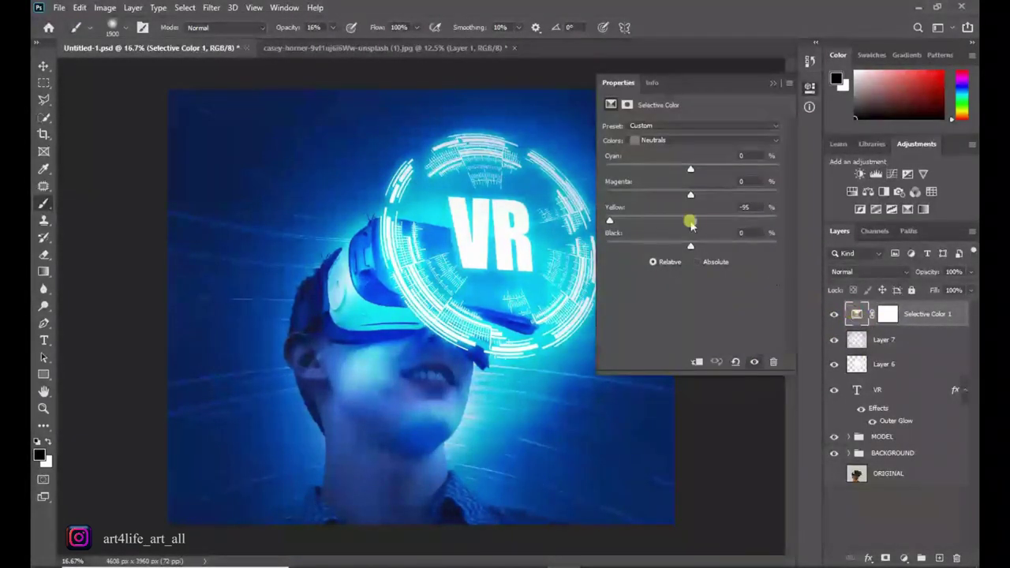
{"action": "left_click_drag", "start_coordinate": [689, 219], "coordinate": [617, 224]}
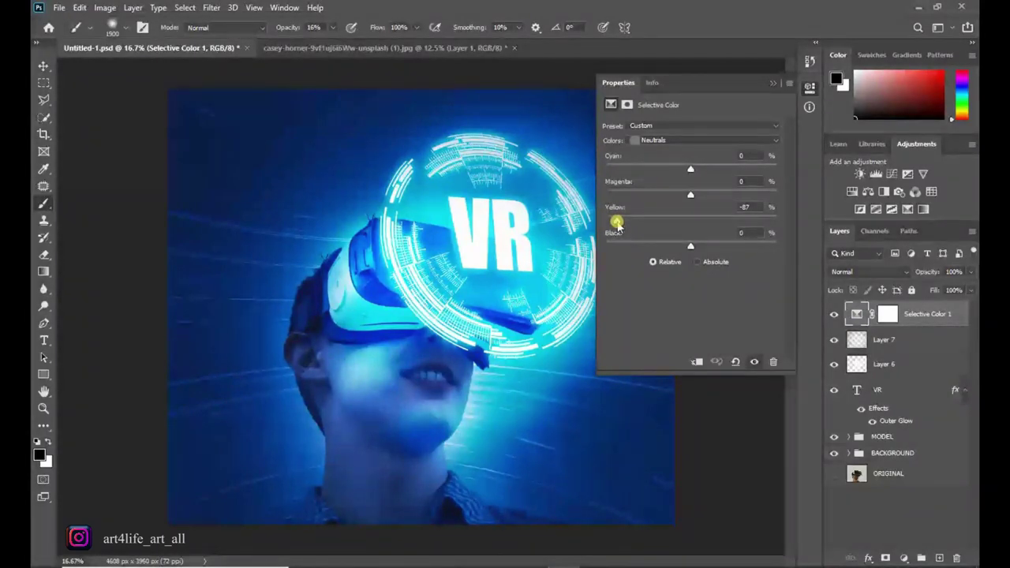
{"action": "left_click", "coordinate": [774, 83]}
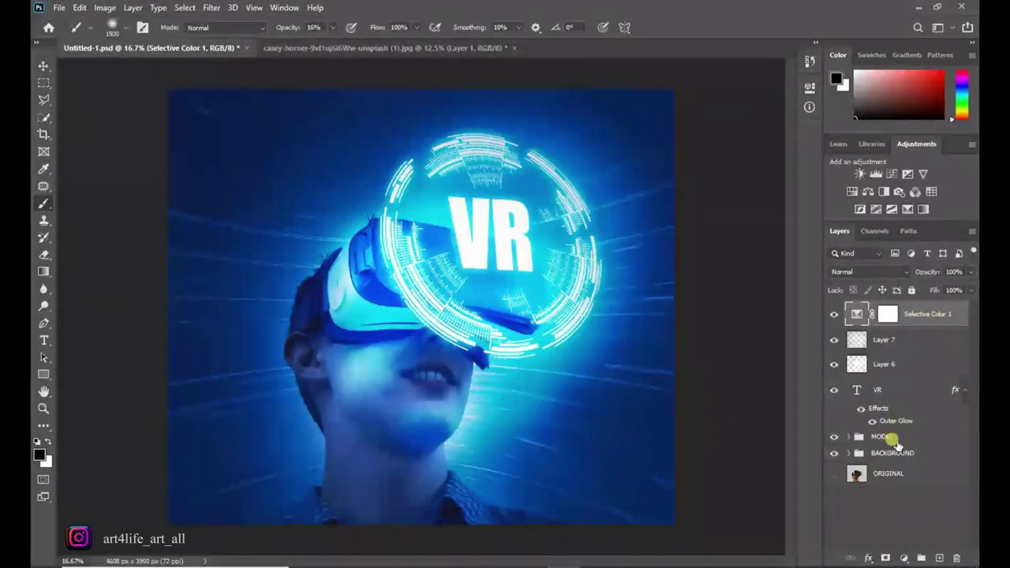
Expand the MODEL group, check its upper layers by toggling visibility, and add a new layer directly above Layer 2
{"action": "left_click", "coordinate": [892, 439]}
{"action": "left_click", "coordinate": [849, 438]}
{"action": "scroll", "coordinate": [897, 419], "scroll_direction": "down", "scroll_amount": 5}
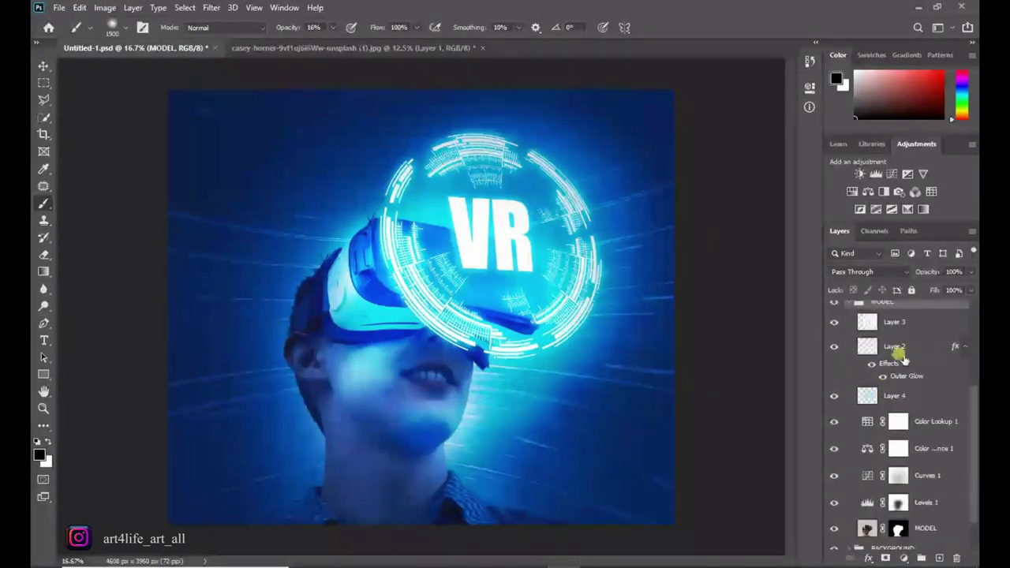
{"action": "left_click", "coordinate": [911, 323]}
{"action": "left_click", "coordinate": [831, 321]}
{"action": "left_click", "coordinate": [833, 319]}
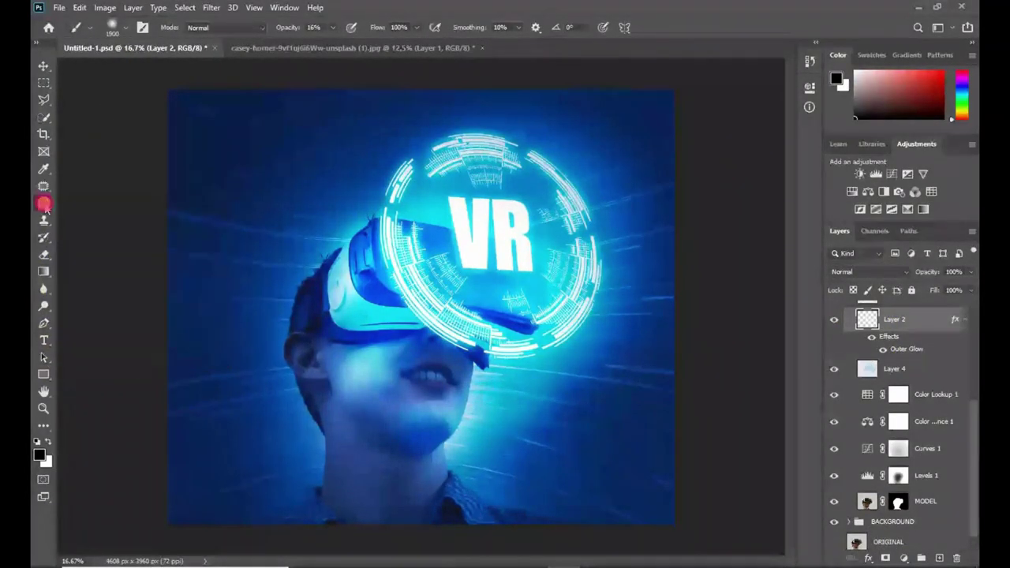
{"action": "left_click", "coordinate": [935, 558]}
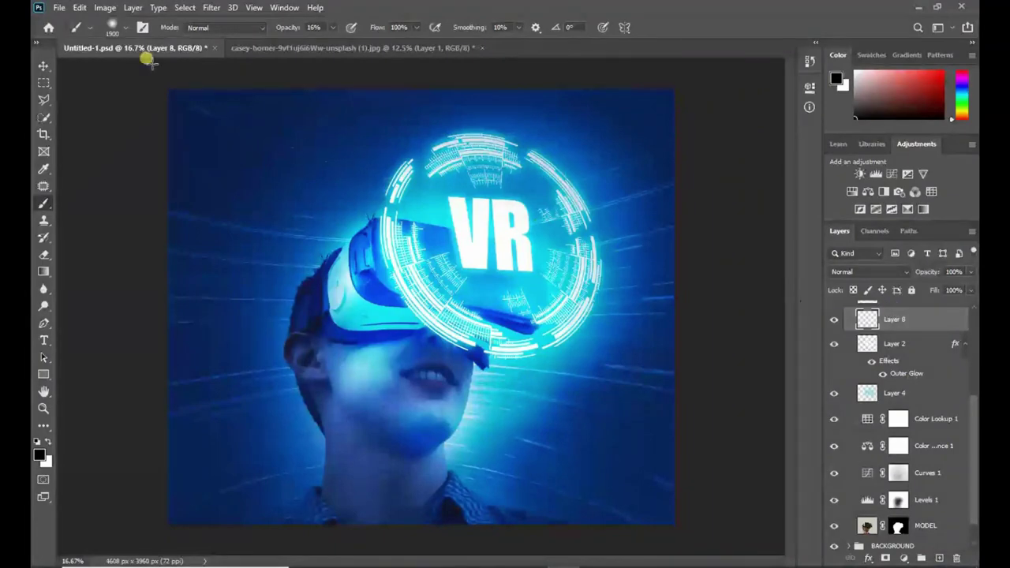
Choose the Sampled Brush 143 tip with a size of about 417 px and 100% opacity
{"action": "left_click", "coordinate": [124, 26]}
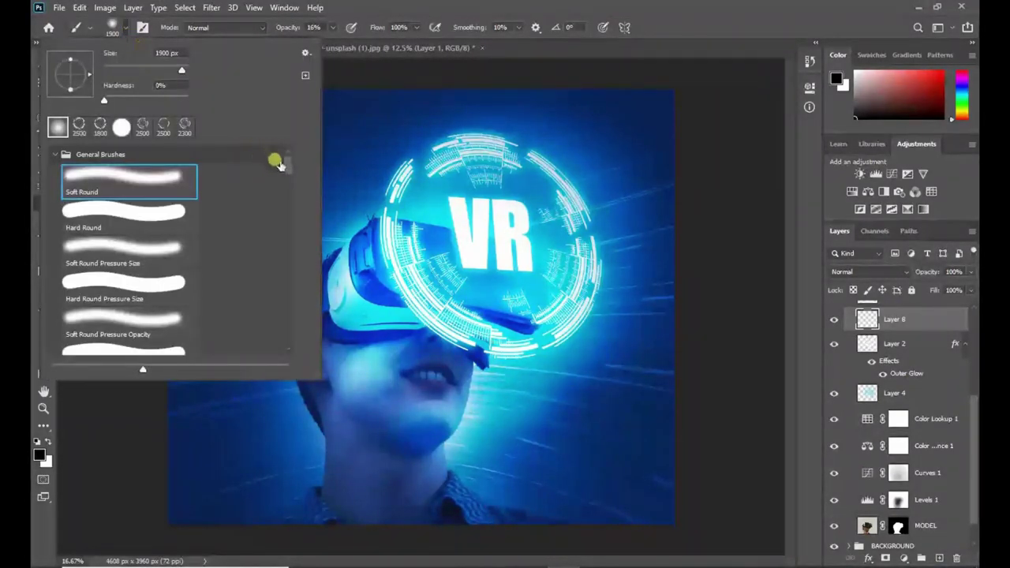
{"action": "scroll", "coordinate": [285, 177], "scroll_direction": "down", "scroll_amount": 10}
{"action": "scroll", "coordinate": [292, 205], "scroll_direction": "up", "scroll_amount": 2}
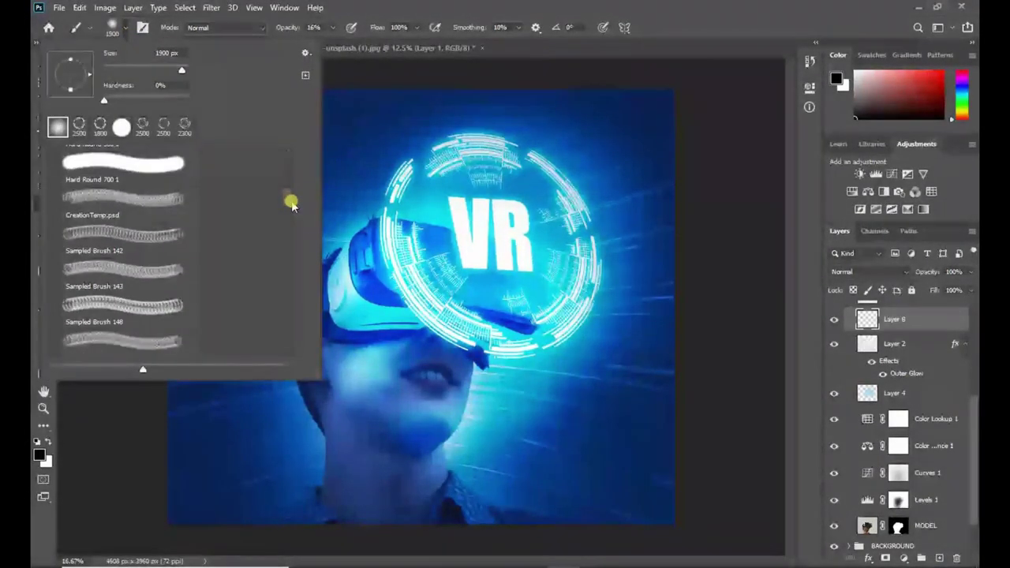
{"action": "left_click", "coordinate": [164, 273]}
{"action": "key", "text": "Return"}
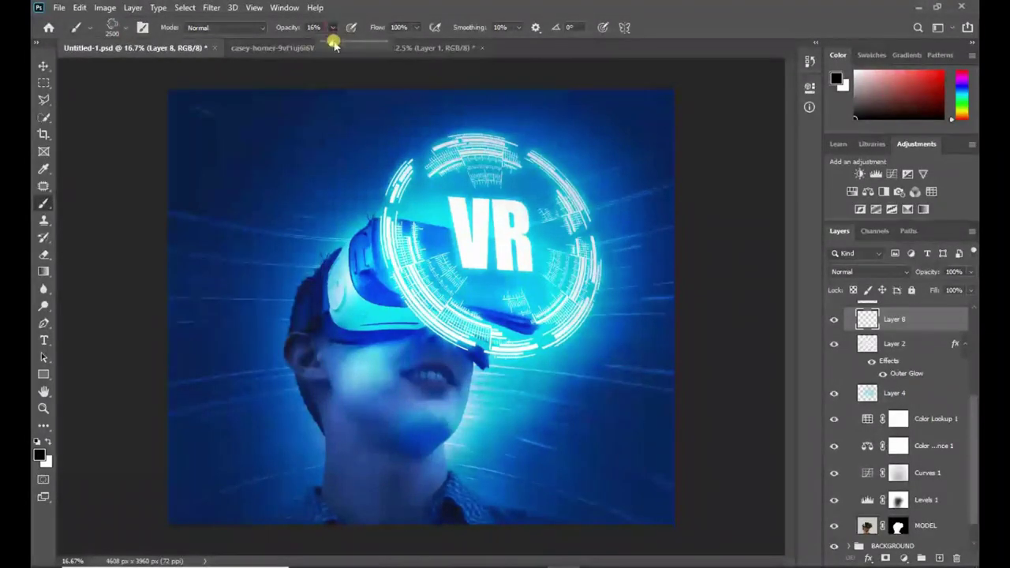
{"action": "left_click", "coordinate": [127, 27]}
{"action": "left_click_drag", "start_coordinate": [186, 70], "coordinate": [175, 73]}
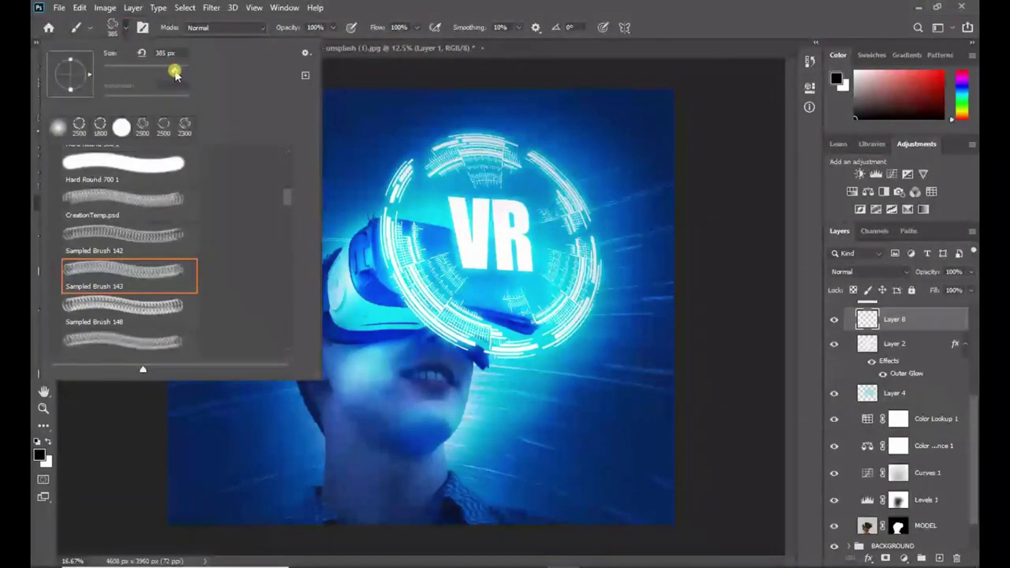
{"action": "left_click", "coordinate": [500, 229]}
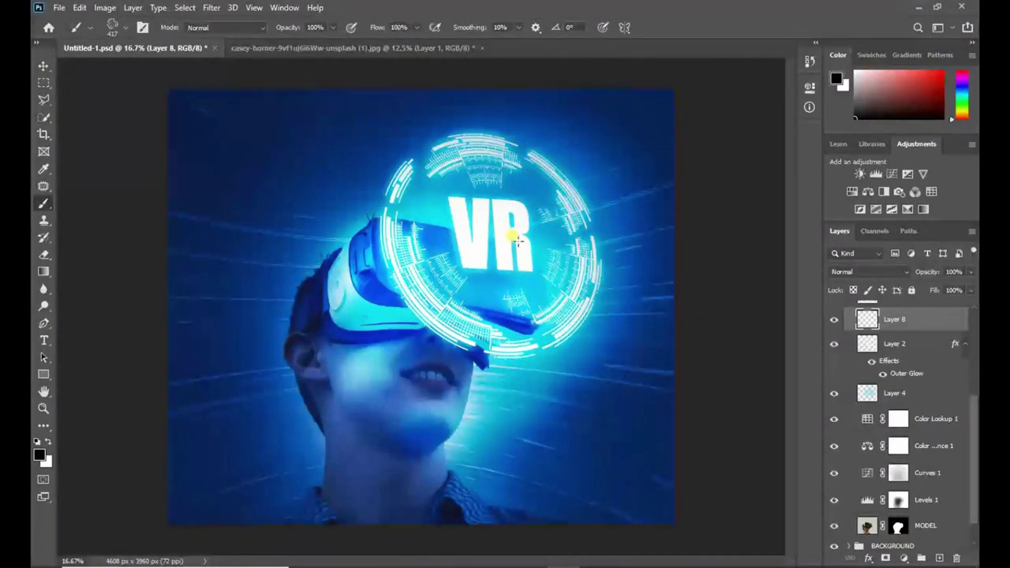
Set the foreground colour to white (ffffff) and stamp the circular tech brush once on Layer 8 near the VR text
{"action": "left_click", "coordinate": [193, 268]}
{"action": "left_click", "coordinate": [38, 456]}
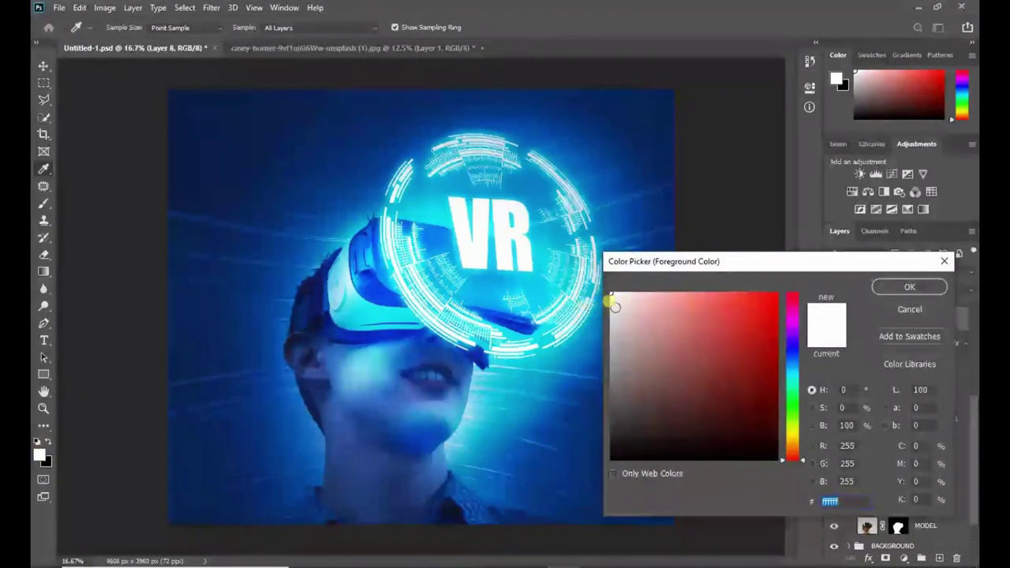
{"action": "left_click", "coordinate": [909, 286]}
{"action": "left_click", "coordinate": [488, 233]}
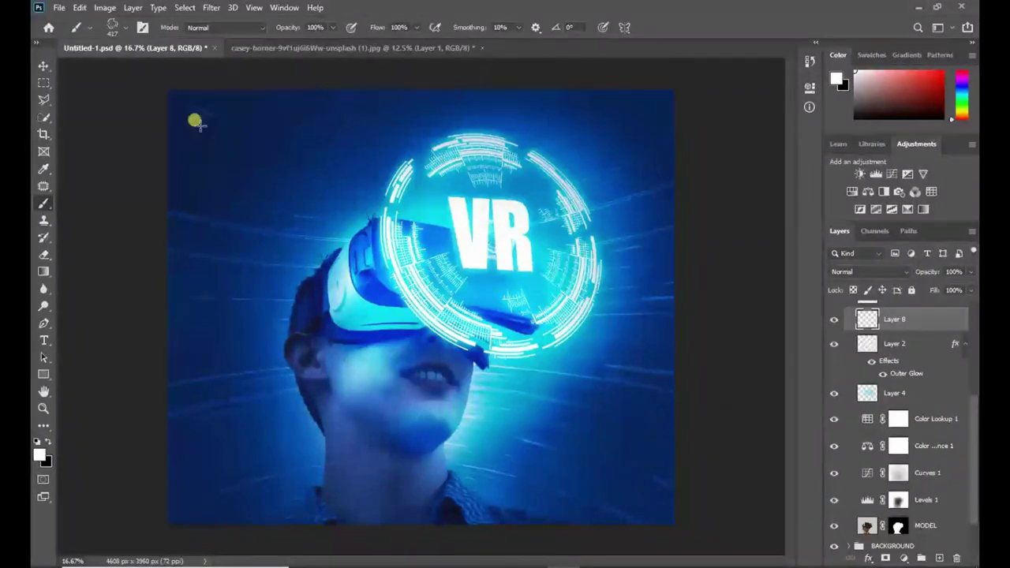
Enlarge the stamped tech circle to about 297% and move it behind the VR text
{"action": "key", "text": "ctrl+t"}
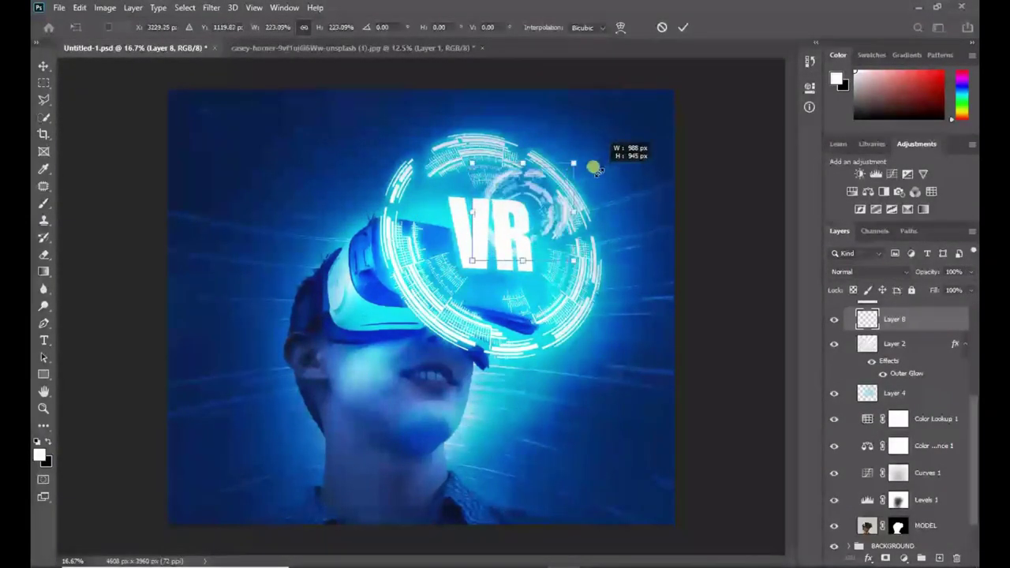
{"action": "left_click_drag", "start_coordinate": [597, 171], "coordinate": [629, 158]}
{"action": "left_click_drag", "start_coordinate": [567, 203], "coordinate": [527, 257]}
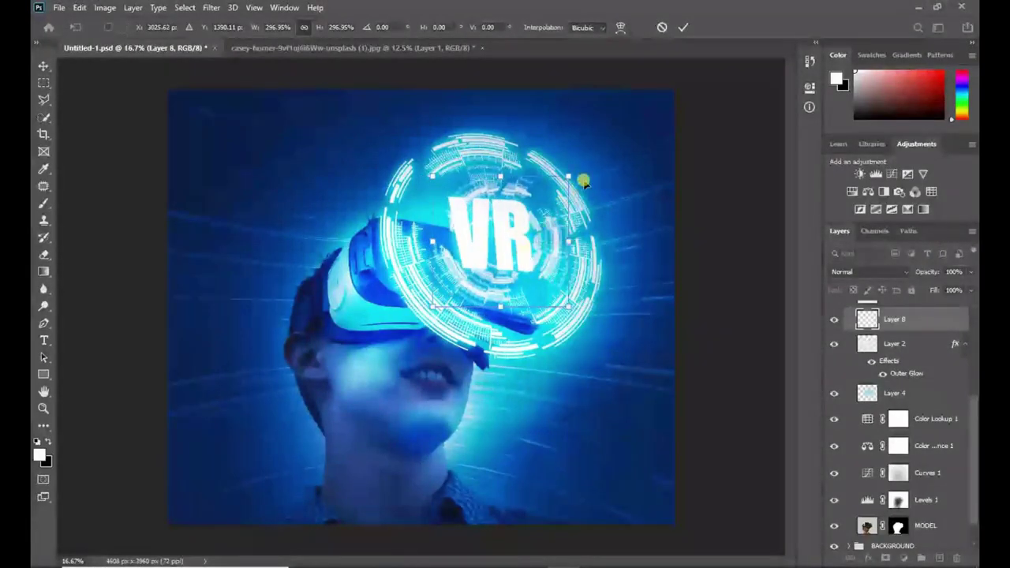
Skew the small circle's upper-right corner inward to match the large circle's perspective, centre it behind the VR text and apply the transform
{"action": "left_click_drag", "start_coordinate": [570, 226], "coordinate": [579, 226]}
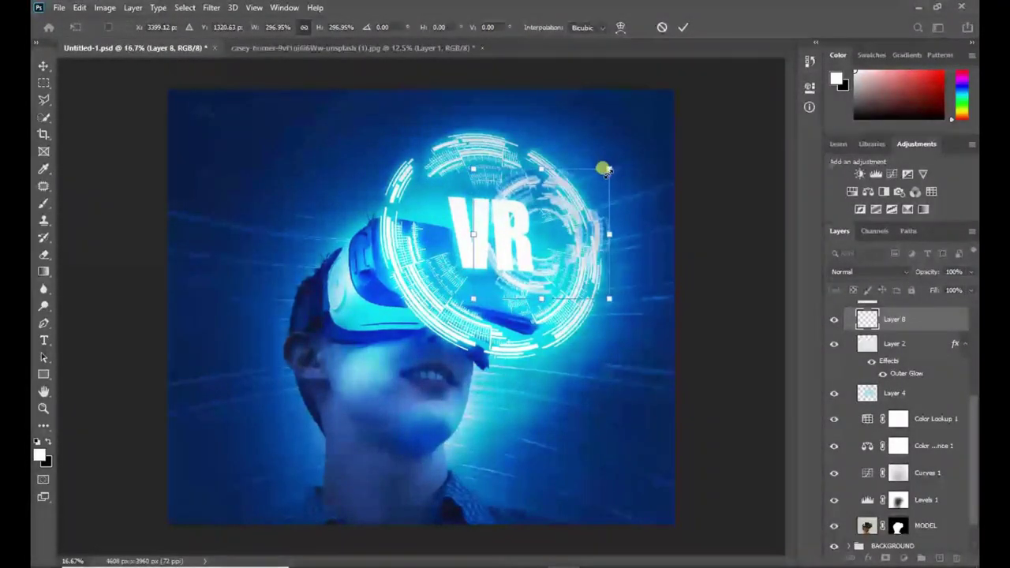
{"action": "left_click_drag", "start_coordinate": [597, 181], "coordinate": [585, 180]}
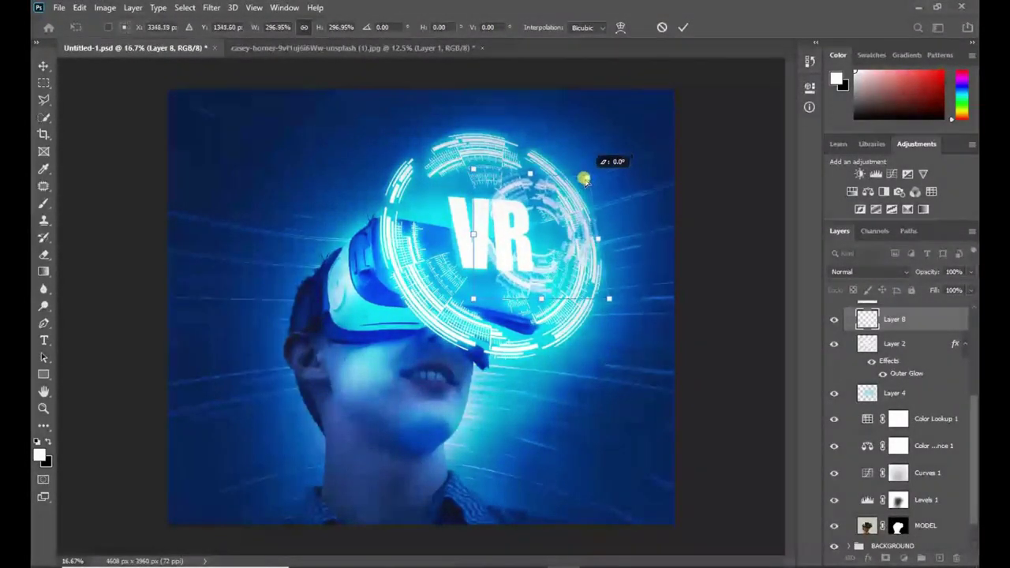
{"action": "left_click_drag", "start_coordinate": [547, 227], "coordinate": [514, 221]}
{"action": "left_click_drag", "start_coordinate": [562, 302], "coordinate": [561, 299]}
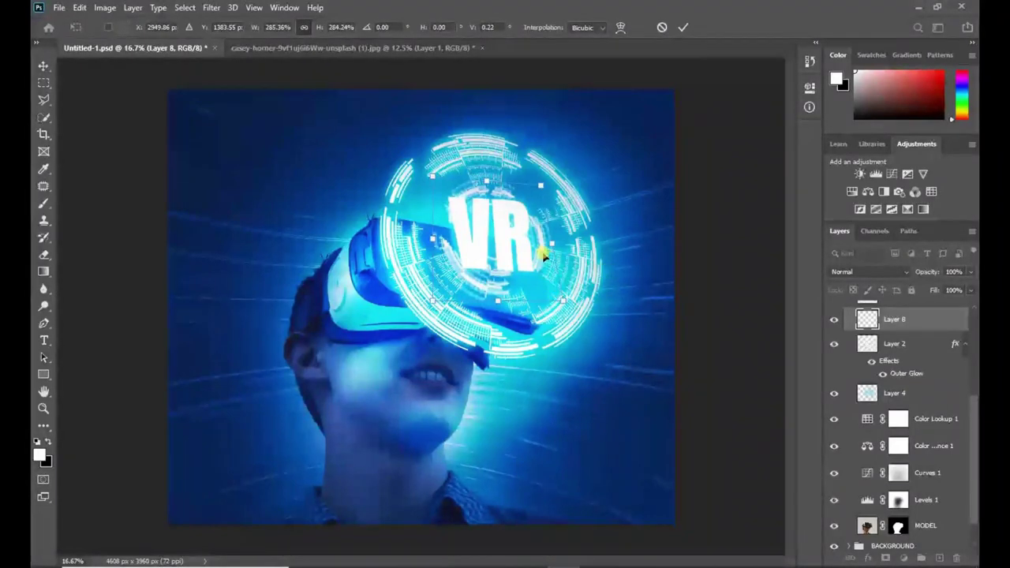
{"action": "left_click_drag", "start_coordinate": [557, 251], "coordinate": [582, 240]}
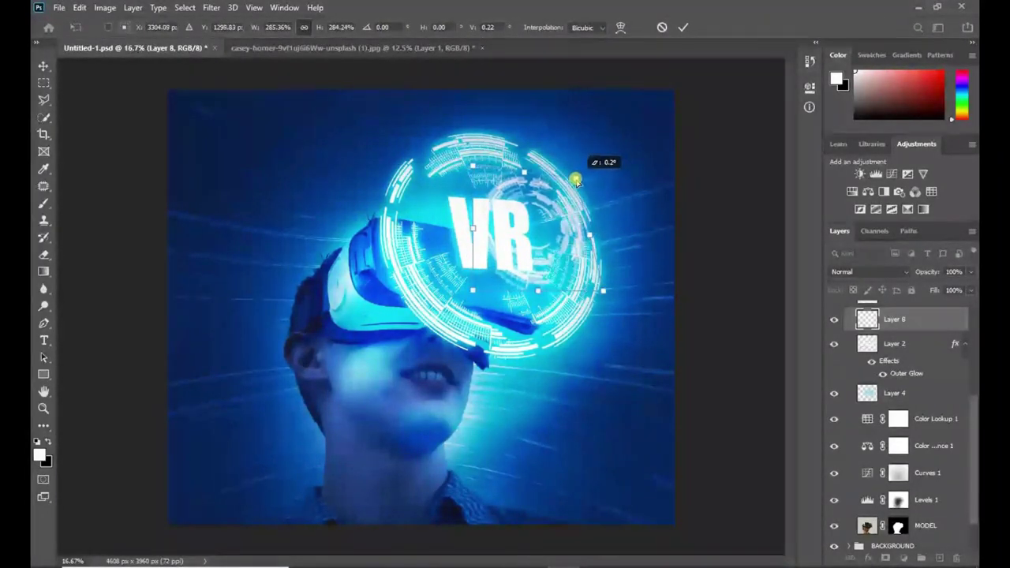
{"action": "left_click_drag", "start_coordinate": [535, 206], "coordinate": [509, 221]}
{"action": "left_click", "coordinate": [681, 28]}
{"action": "key", "text": "b"}
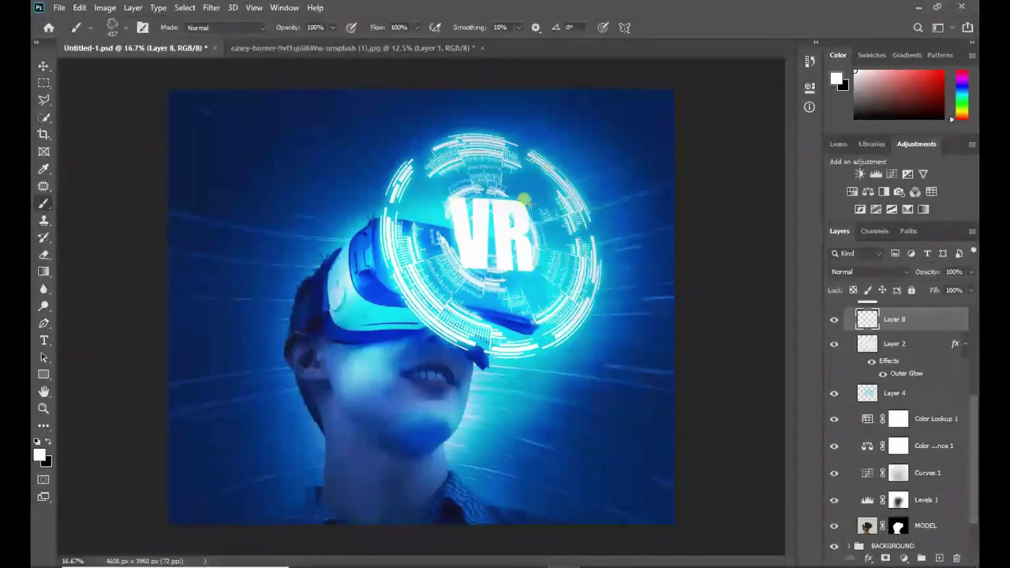
Add an Outer Glow to Layer 8 and set its colour to a bright sky blue
{"action": "right_click", "coordinate": [902, 322]}
{"action": "left_click", "coordinate": [789, 30]}
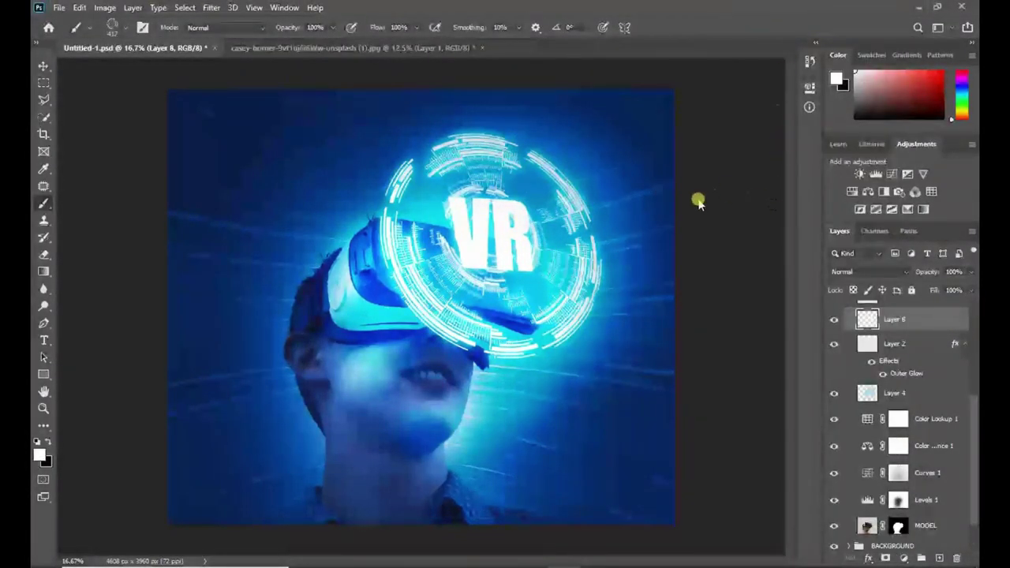
{"action": "left_click", "coordinate": [514, 286]}
{"action": "left_click_drag", "start_coordinate": [751, 49], "coordinate": [951, 51]}
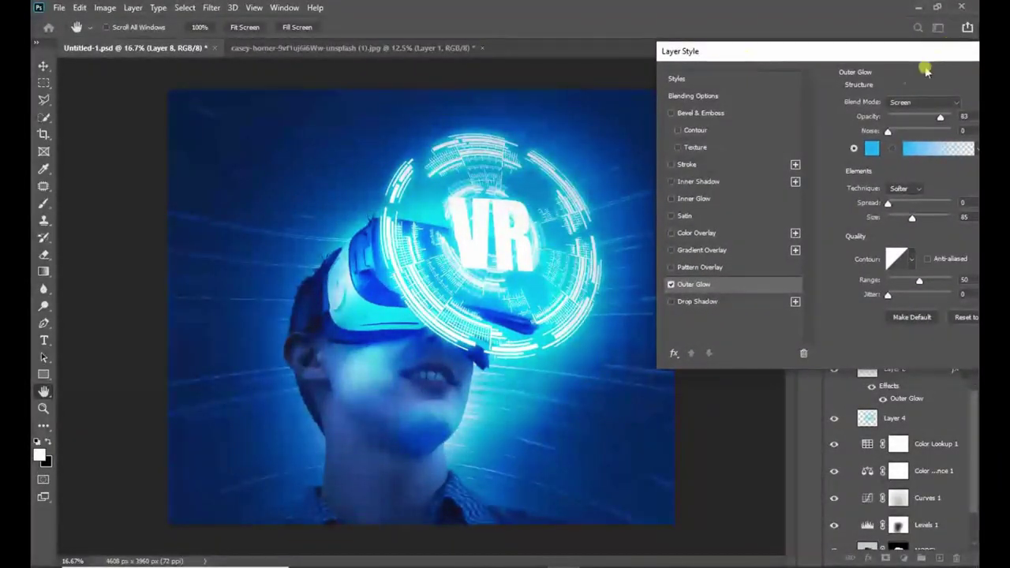
{"action": "left_click", "coordinate": [872, 148]}
{"action": "left_click", "coordinate": [793, 359]}
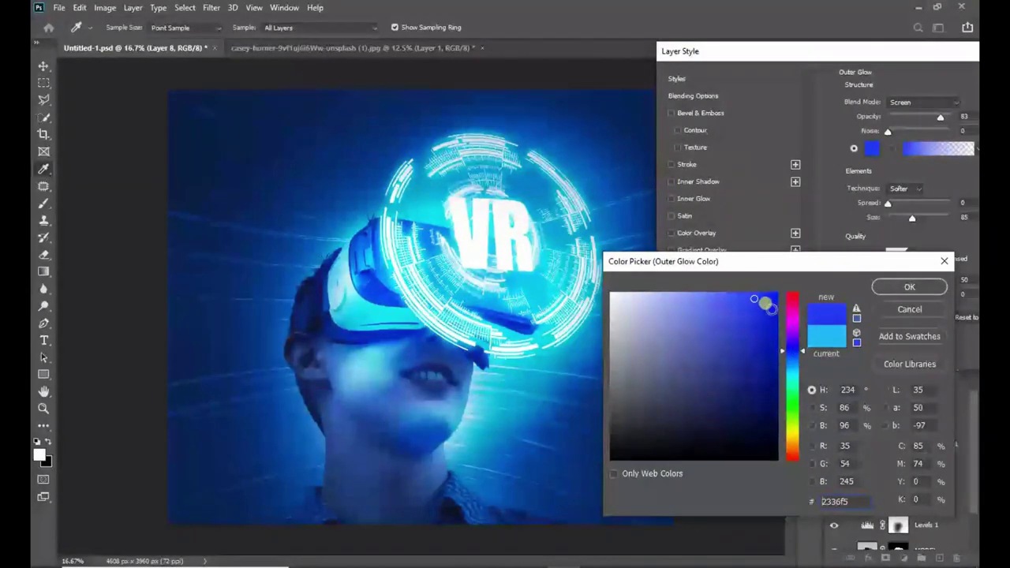
{"action": "left_click_drag", "start_coordinate": [777, 312], "coordinate": [778, 292]}
{"action": "left_click_drag", "start_coordinate": [796, 355], "coordinate": [803, 373]}
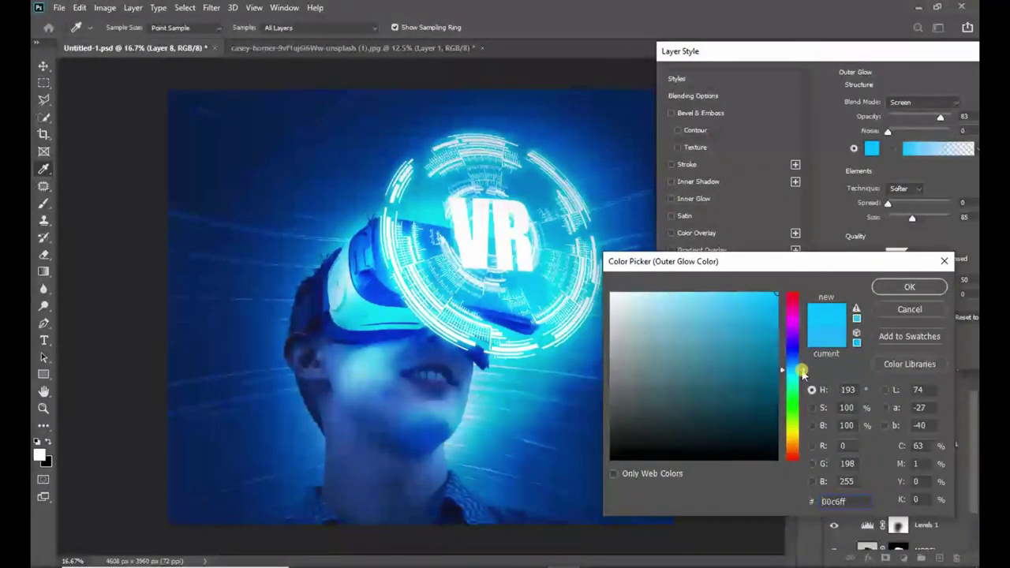
{"action": "left_click", "coordinate": [909, 287]}
Set the Layer 8 Outer Glow's opacity to about 26%, increase its size and apply the layer style
{"action": "left_click_drag", "start_coordinate": [940, 117], "coordinate": [912, 119]}
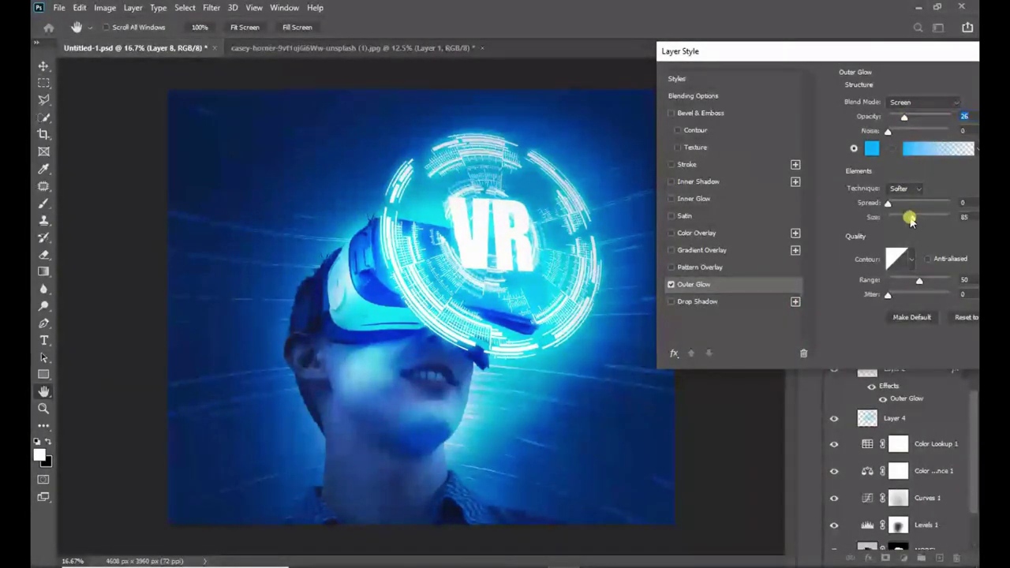
{"action": "left_click_drag", "start_coordinate": [913, 218], "coordinate": [930, 218]}
{"action": "left_click_drag", "start_coordinate": [932, 49], "coordinate": [821, 63]}
{"action": "left_click", "coordinate": [947, 84]}
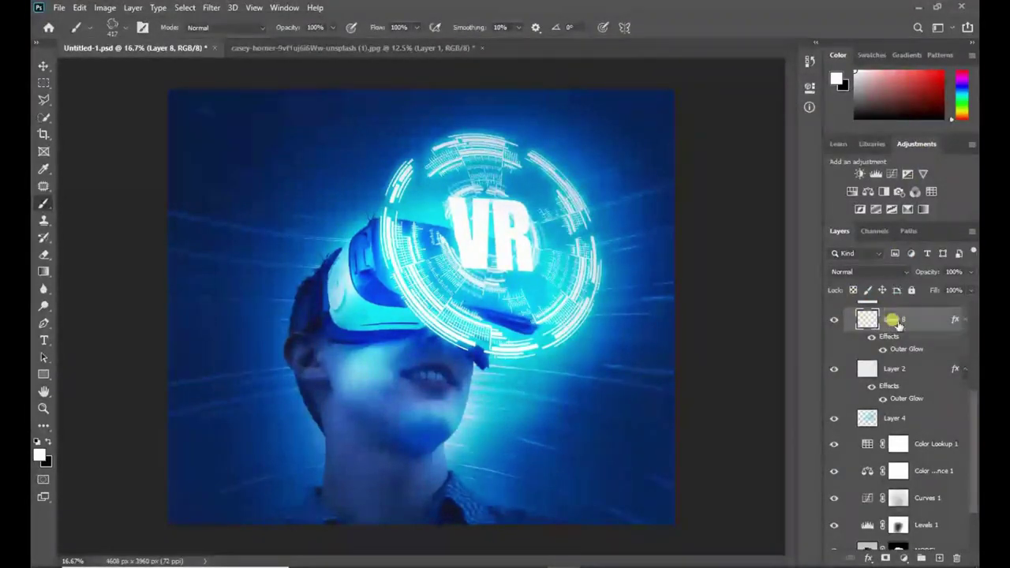
Collapse the MODEL group, scale the VR text down to about 85% and centre it inside the small tech circle
{"action": "scroll", "coordinate": [877, 339], "scroll_direction": "up", "scroll_amount": 1}
{"action": "left_click", "coordinate": [848, 328]}
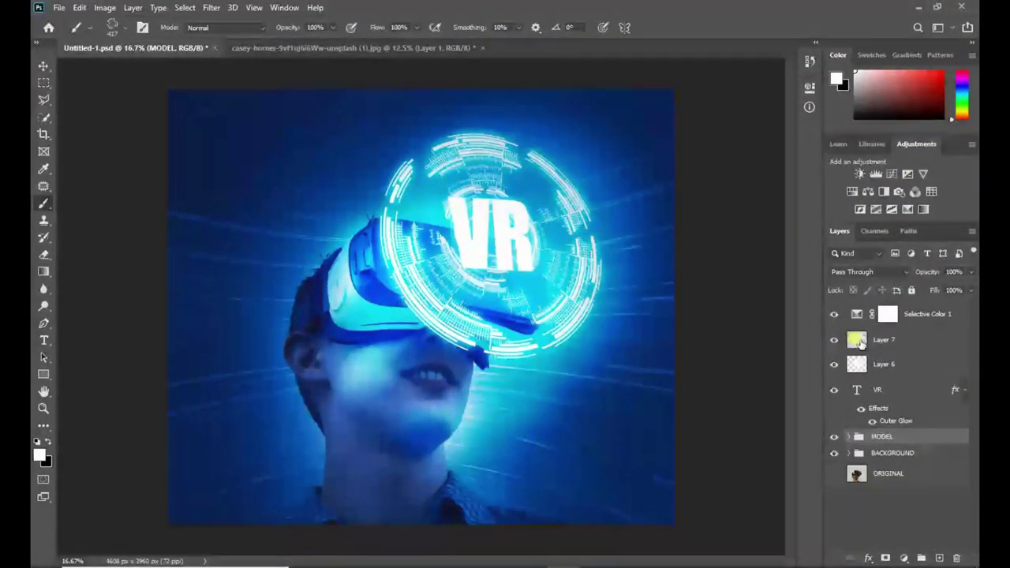
{"action": "left_click", "coordinate": [896, 399]}
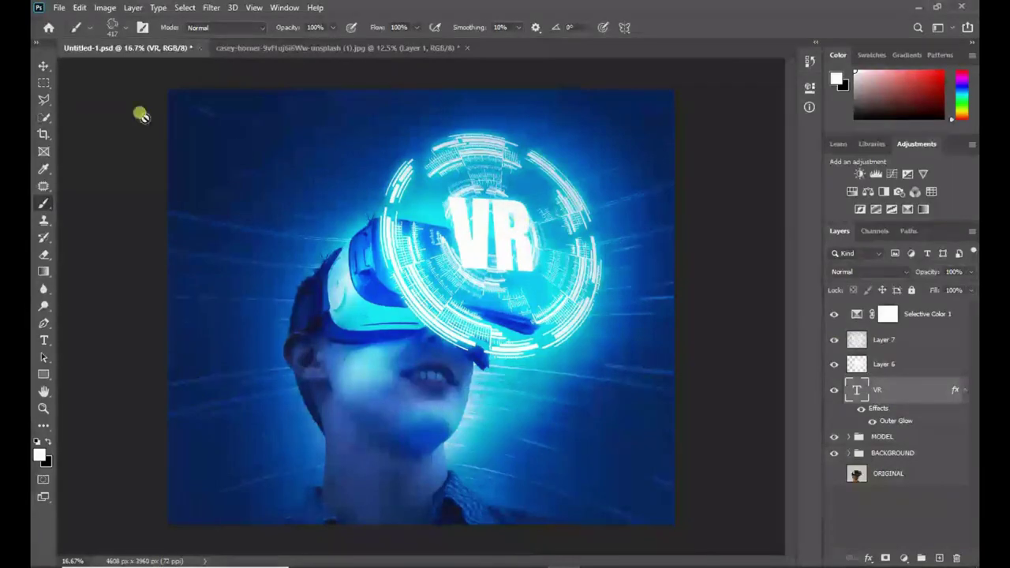
{"action": "left_click", "coordinate": [44, 65]}
{"action": "left_click_drag", "start_coordinate": [532, 192], "coordinate": [521, 229]}
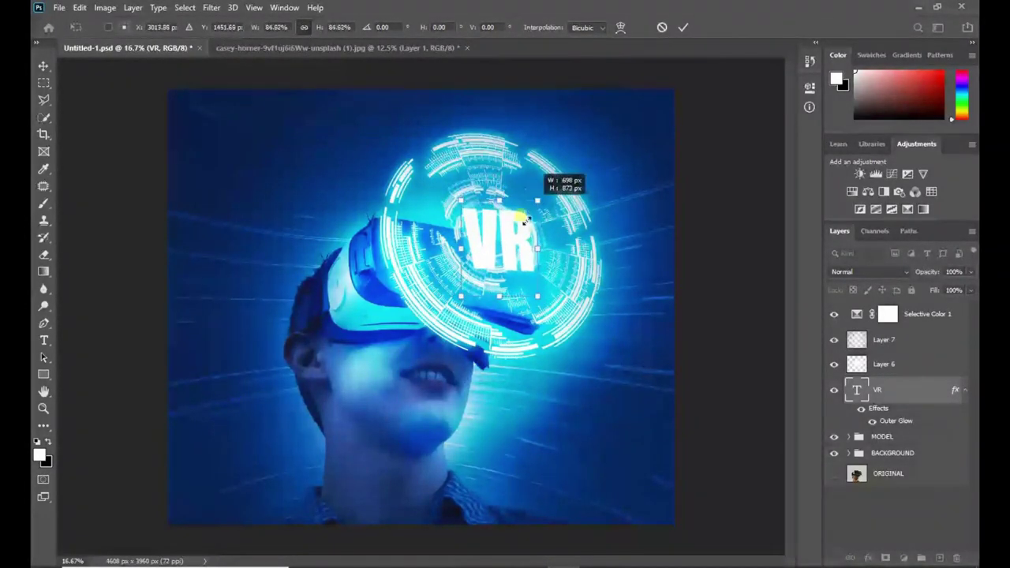
{"action": "left_click_drag", "start_coordinate": [527, 220], "coordinate": [523, 236]}
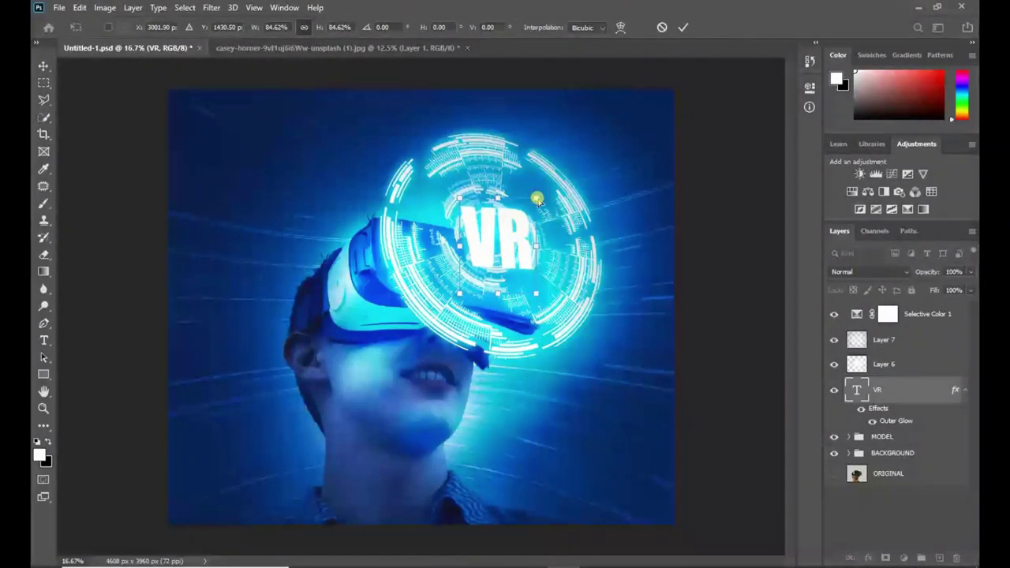
Try distorting and repositioning the VR text with a perspective tilt, and undo the distortion
{"action": "mouse_move", "coordinate": [537, 202]}
{"action": "left_mouse_down"}
{"action": "mouse_move", "coordinate": [513, 217]}
{"action": "mouse_move", "coordinate": [526, 196]}
{"action": "left_mouse_up"}
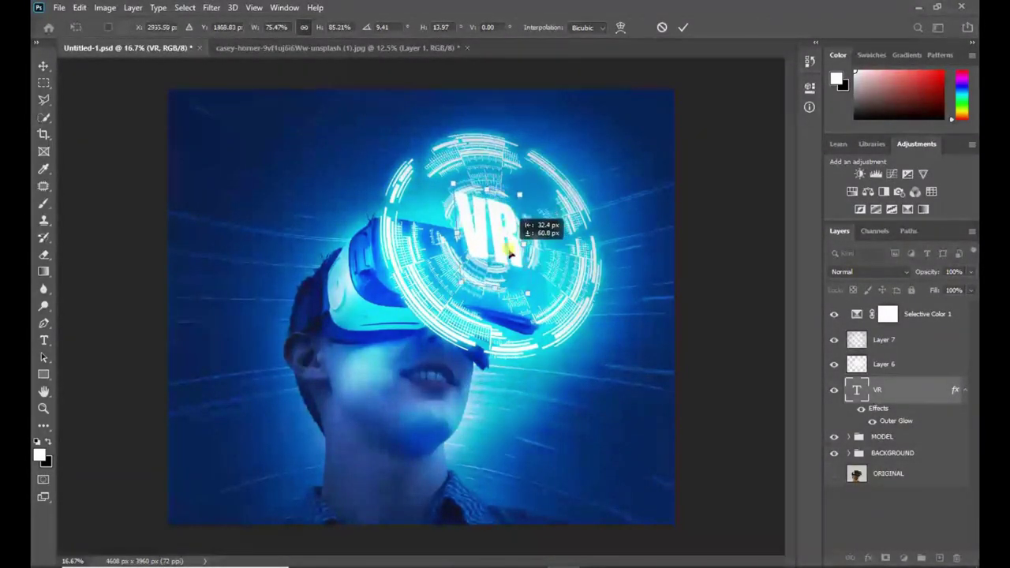
{"action": "left_click_drag", "start_coordinate": [511, 253], "coordinate": [527, 237]}
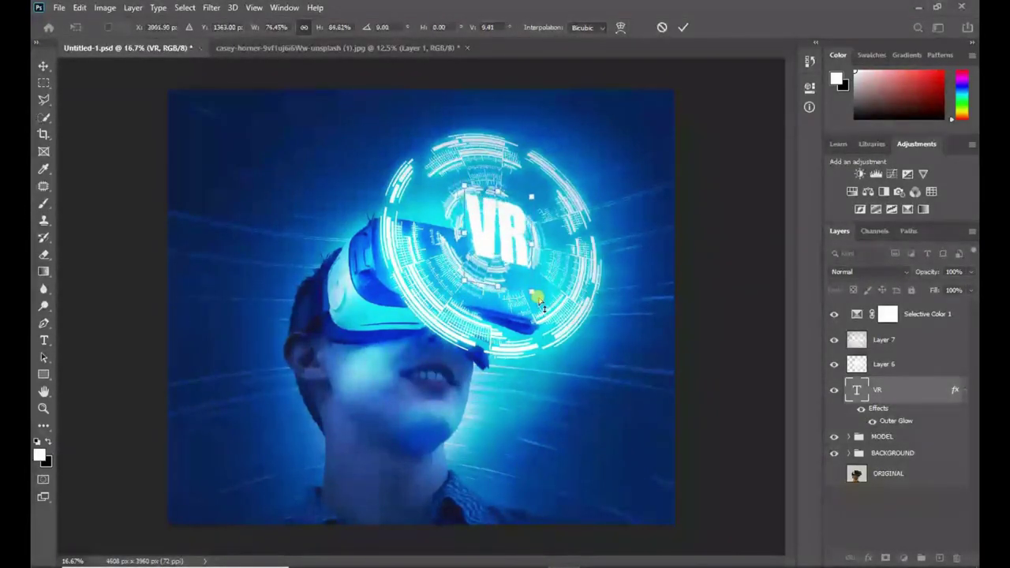
{"action": "key", "text": "ctrl+z"}
{"action": "key", "text": "ctrl+z"}
Skew the VR text slightly to follow the circle's perspective, re-centre it in the small circle and apply the transform
{"action": "left_click_drag", "start_coordinate": [537, 199], "coordinate": [531, 202]}
{"action": "left_click_drag", "start_coordinate": [519, 254], "coordinate": [522, 246]}
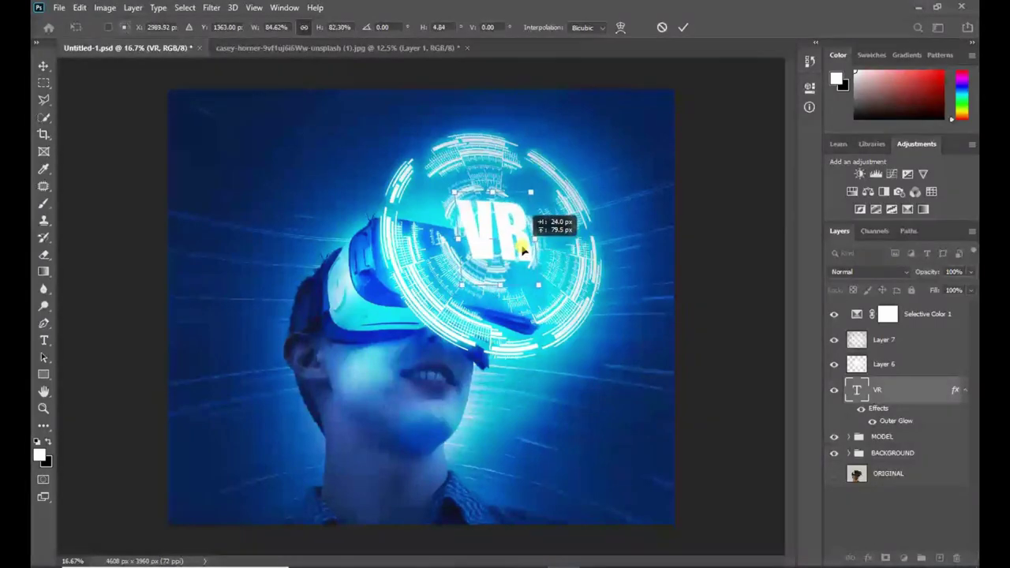
{"action": "left_click", "coordinate": [685, 27]}
Expand the MODEL group, select Layer 2 and toggle its visibility to identify the large tech circle
{"action": "left_click", "coordinate": [621, 243]}
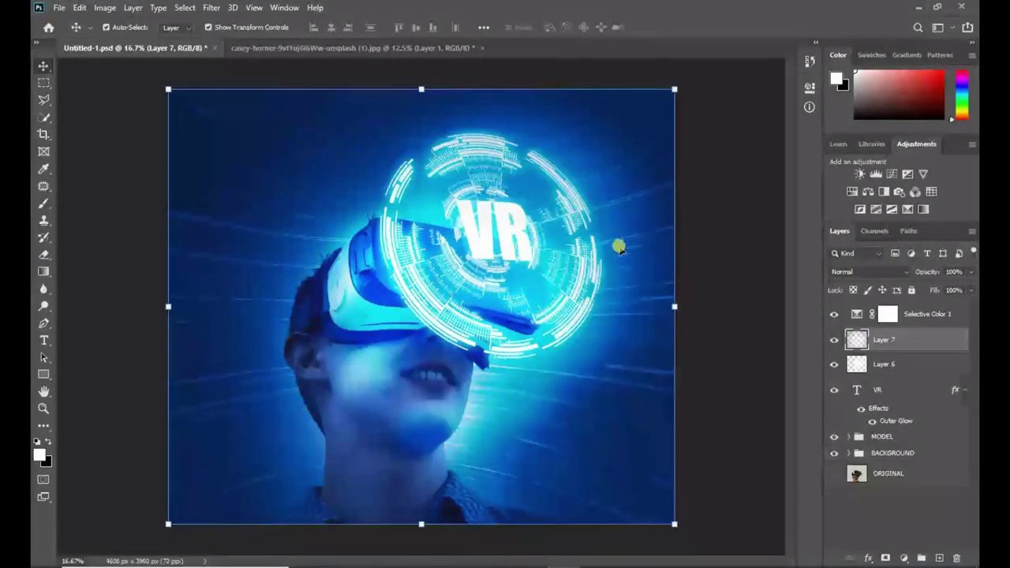
{"action": "left_click", "coordinate": [553, 243]}
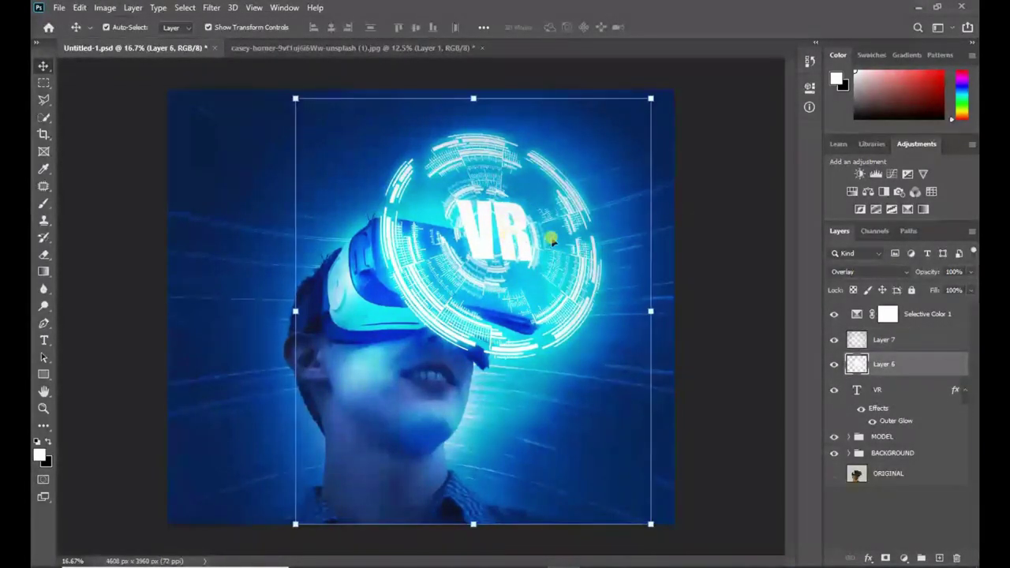
{"action": "left_click", "coordinate": [734, 245]}
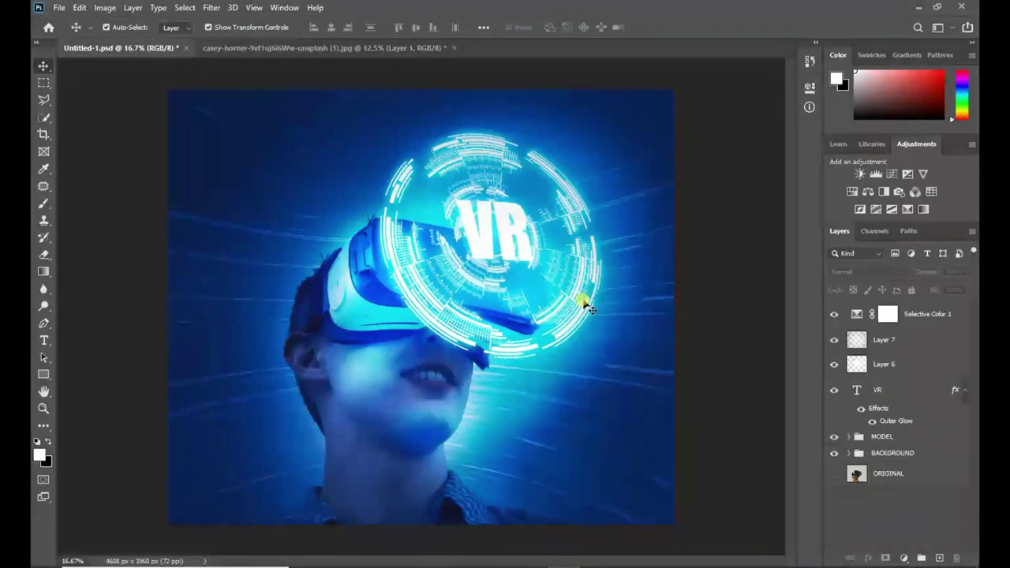
{"action": "left_click", "coordinate": [588, 308]}
{"action": "left_click", "coordinate": [848, 437]}
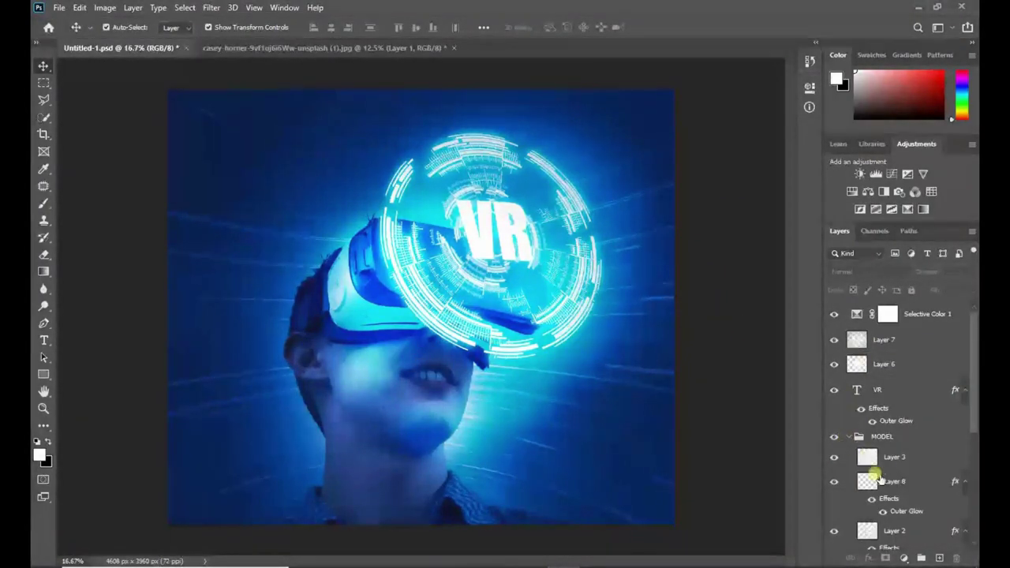
{"action": "scroll", "coordinate": [891, 449], "scroll_direction": "down", "scroll_amount": 1}
{"action": "left_click", "coordinate": [892, 477]}
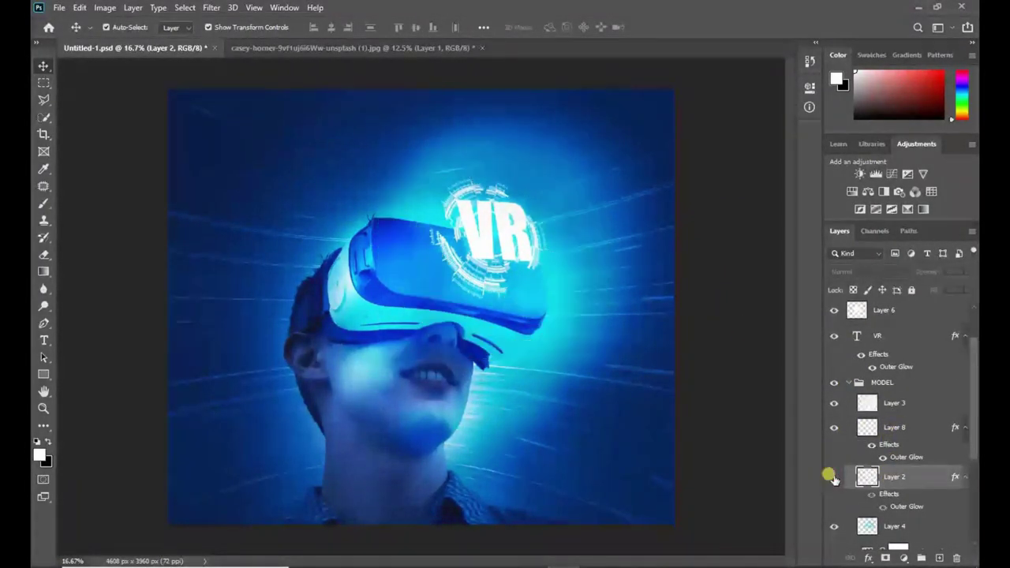
{"action": "left_click", "coordinate": [834, 477]}
Try duplicating Layer 2 and moving the copy, and undo these changes
{"action": "key", "text": "ctrl+j"}
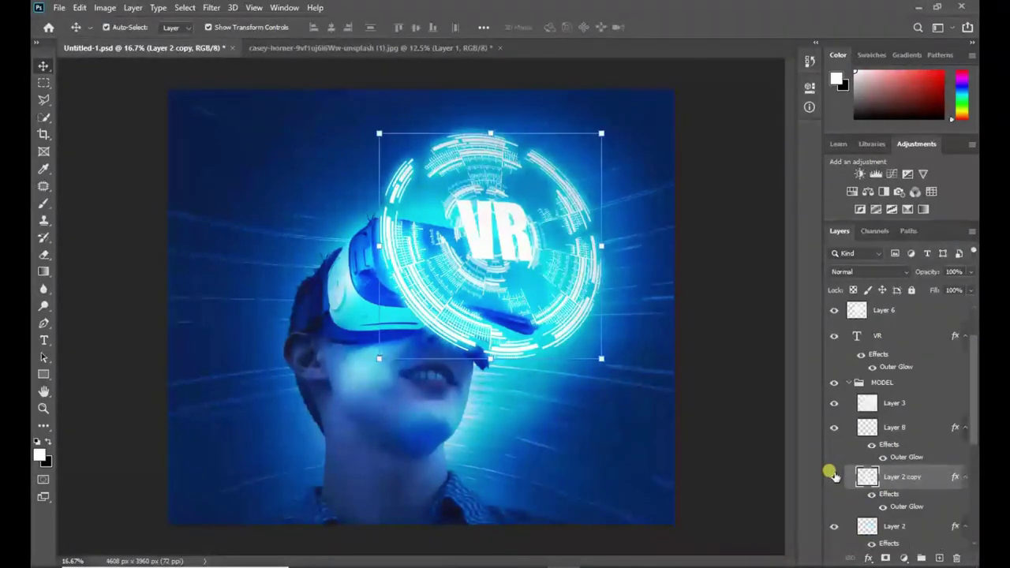
{"action": "left_click_drag", "start_coordinate": [587, 266], "coordinate": [605, 258]}
{"action": "key", "text": "ctrl+z"}
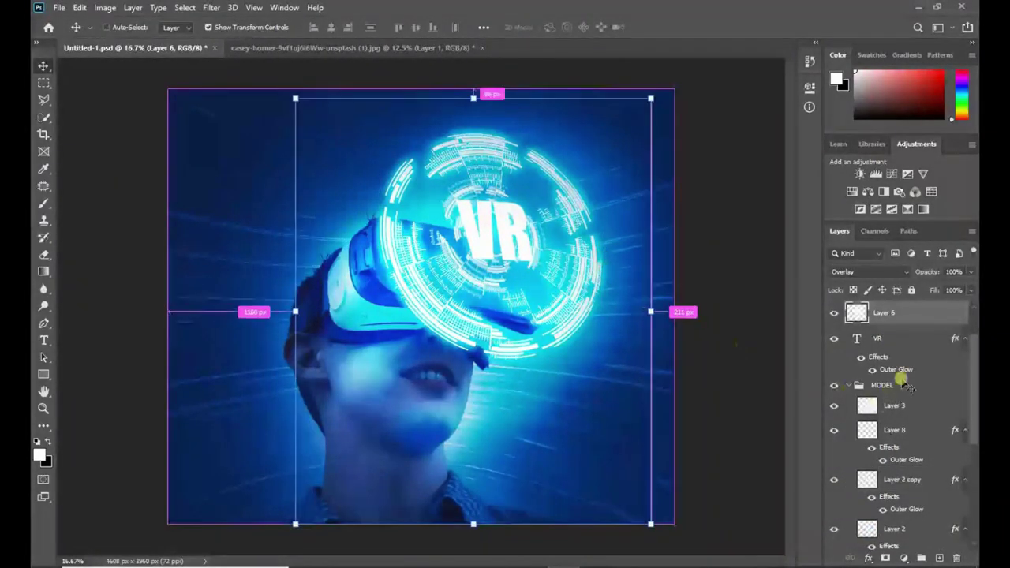
{"action": "key", "text": "ctrl+z"}
Duplicate Layer 2 and enlarge the copy to about 135%, positioned around the original tech circle
{"action": "key", "text": "ctrl+j"}
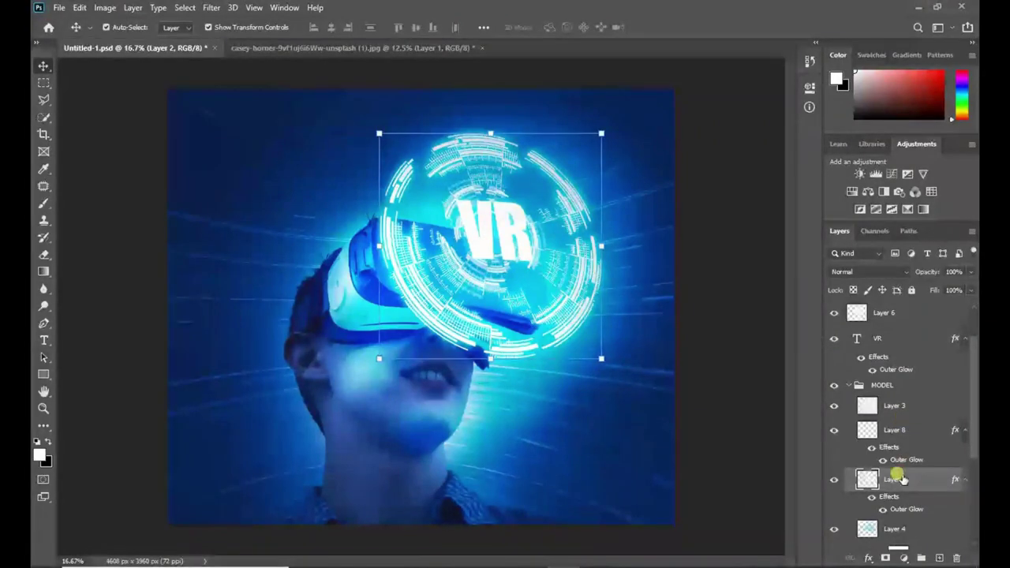
{"action": "left_click_drag", "start_coordinate": [601, 133], "coordinate": [642, 102]}
{"action": "mouse_move", "coordinate": [606, 188]}
{"action": "left_mouse_down"}
{"action": "mouse_move", "coordinate": [606, 196]}
{"action": "mouse_move", "coordinate": [597, 185]}
{"action": "left_mouse_up"}
{"action": "left_click_drag", "start_coordinate": [624, 362], "coordinate": [654, 406]}
{"action": "left_click_drag", "start_coordinate": [636, 342], "coordinate": [610, 321]}
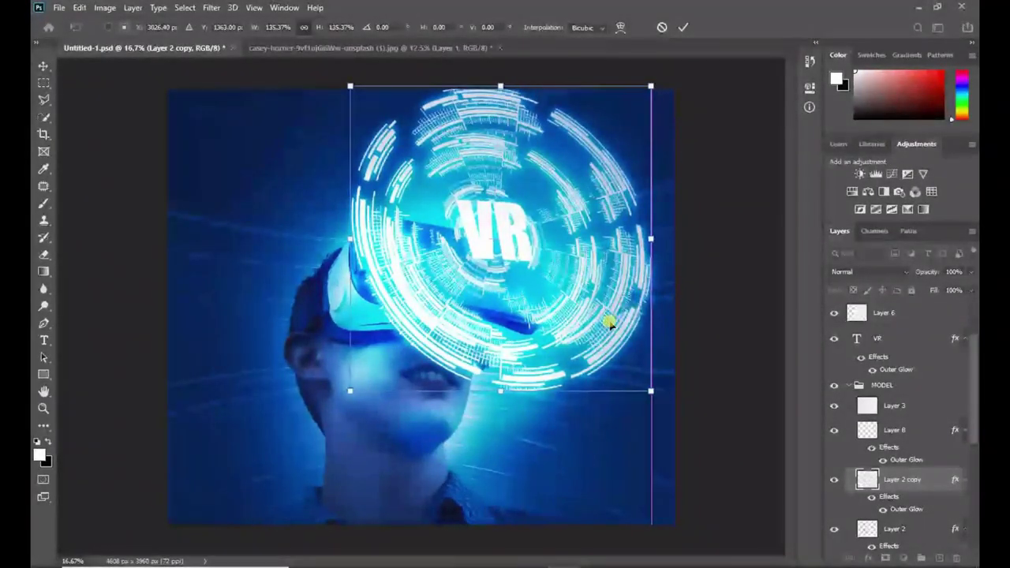
Distort the corners of the enlarged Layer 2 copy to match the circle's perspective, reduce its opacity to 83% and apply the transform
{"action": "left_click_drag", "start_coordinate": [648, 87], "coordinate": [632, 99]}
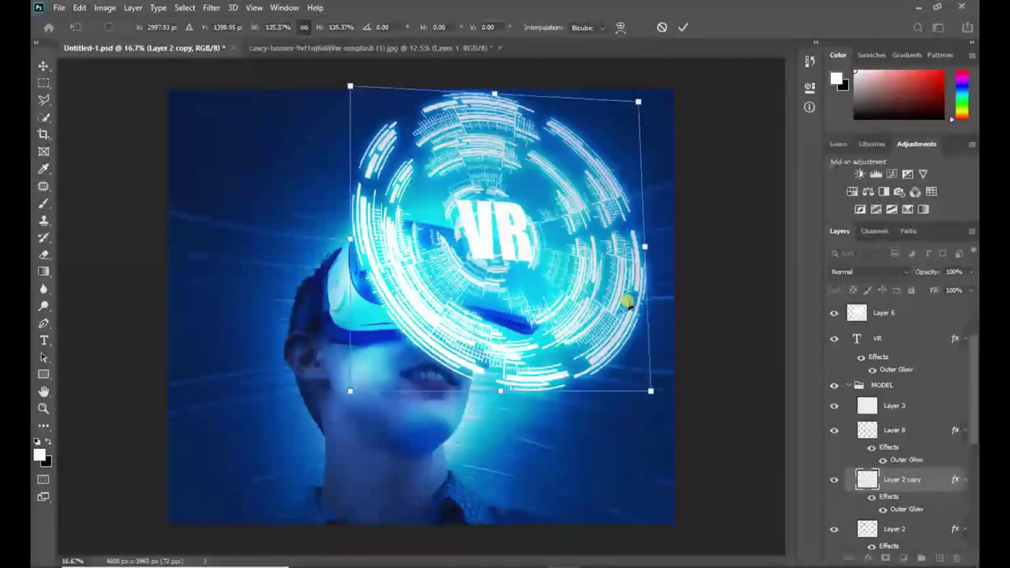
{"action": "left_click_drag", "start_coordinate": [627, 302], "coordinate": [622, 304]}
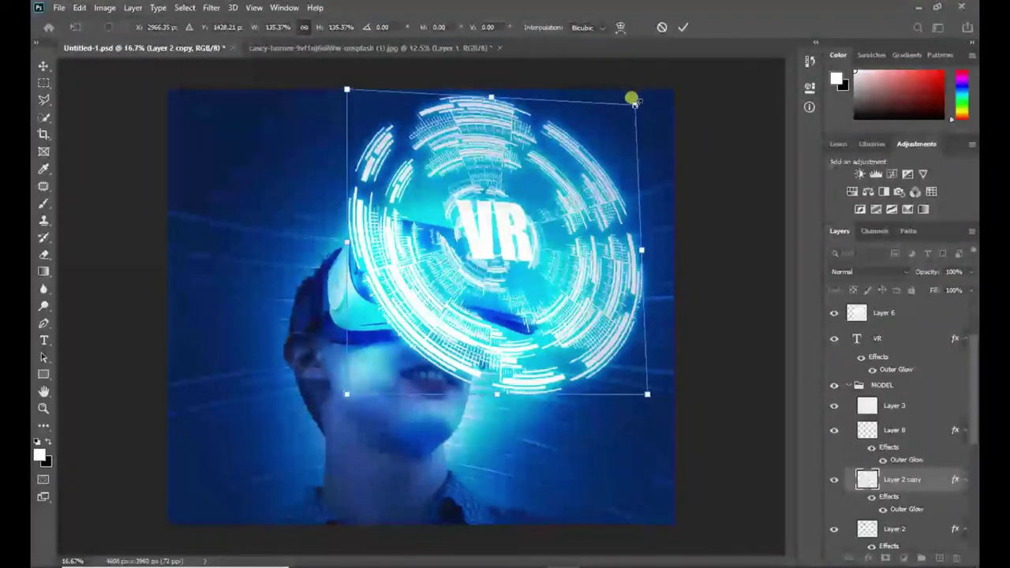
{"action": "left_click_drag", "start_coordinate": [632, 99], "coordinate": [627, 112]}
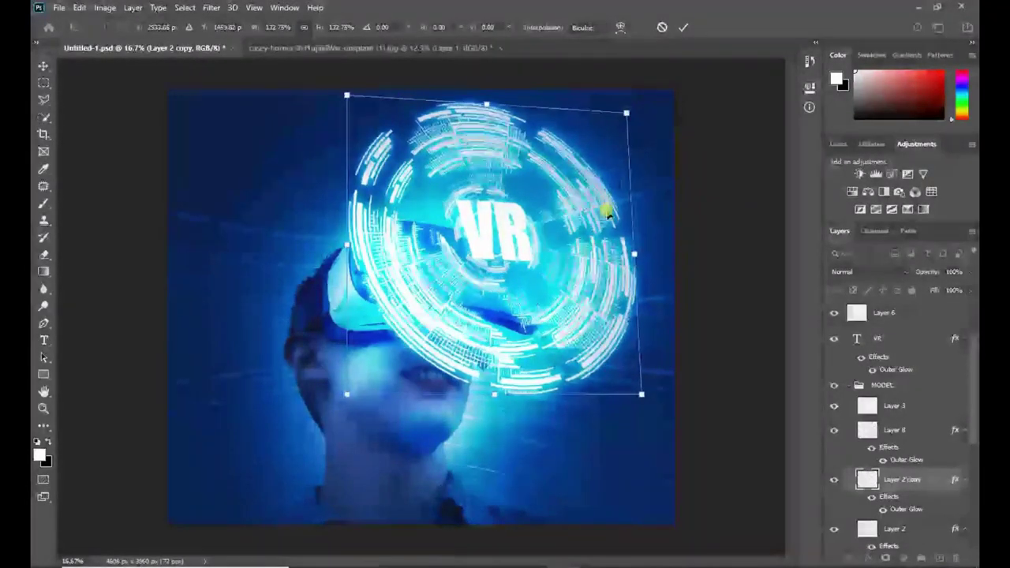
{"action": "left_click_drag", "start_coordinate": [608, 213], "coordinate": [621, 308]}
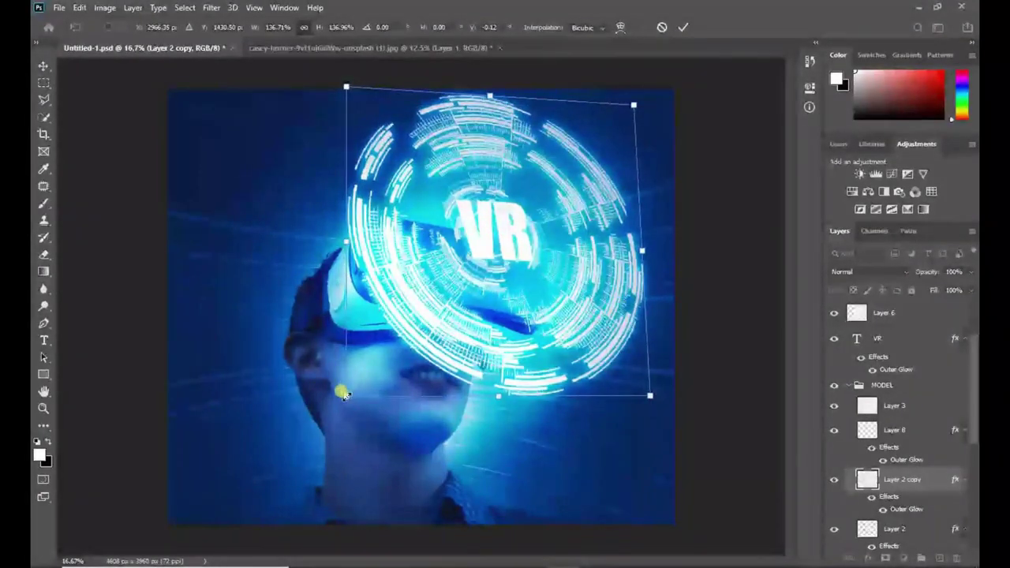
{"action": "left_click_drag", "start_coordinate": [340, 390], "coordinate": [358, 387]}
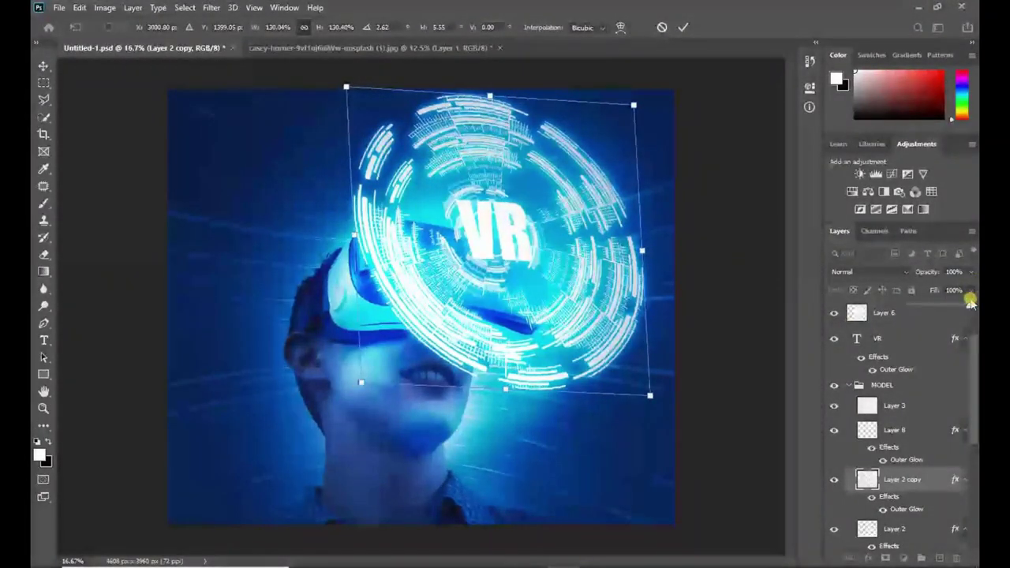
{"action": "mouse_move", "coordinate": [971, 303]}
{"action": "left_mouse_down"}
{"action": "mouse_move", "coordinate": [952, 310]}
{"action": "mouse_move", "coordinate": [960, 290]}
{"action": "left_mouse_up"}
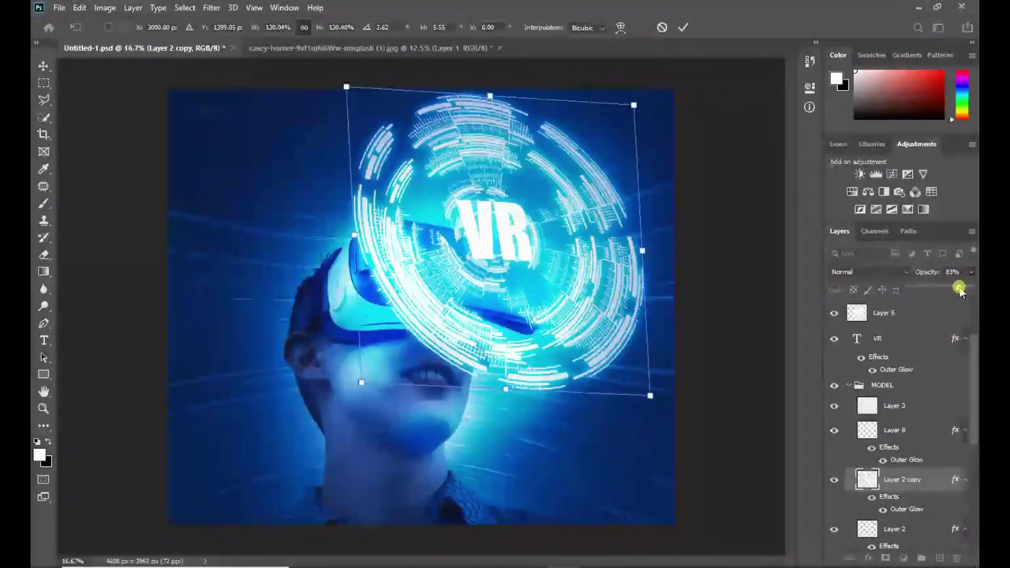
{"action": "left_click", "coordinate": [682, 27]}
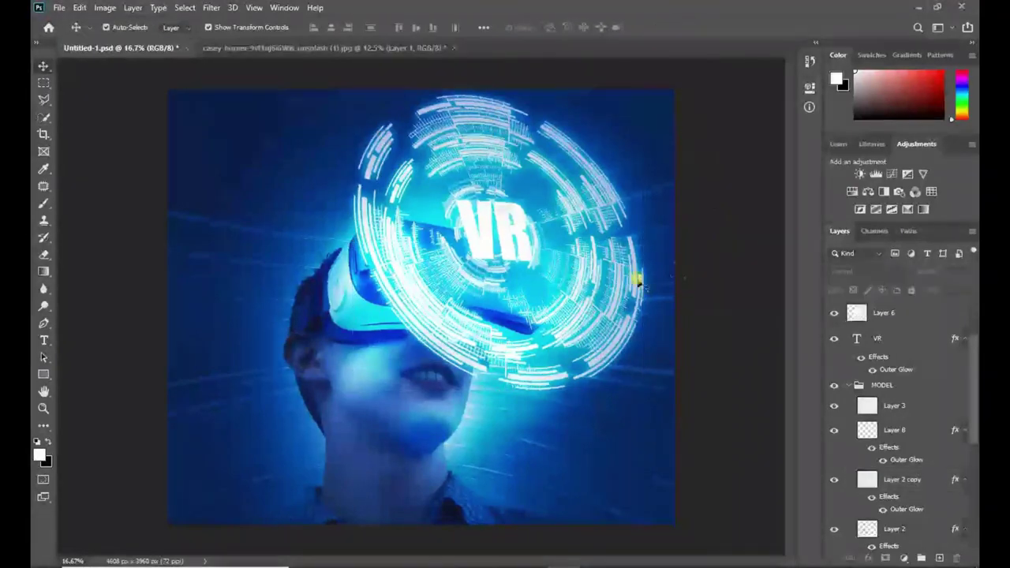
{"action": "left_click", "coordinate": [875, 372]}
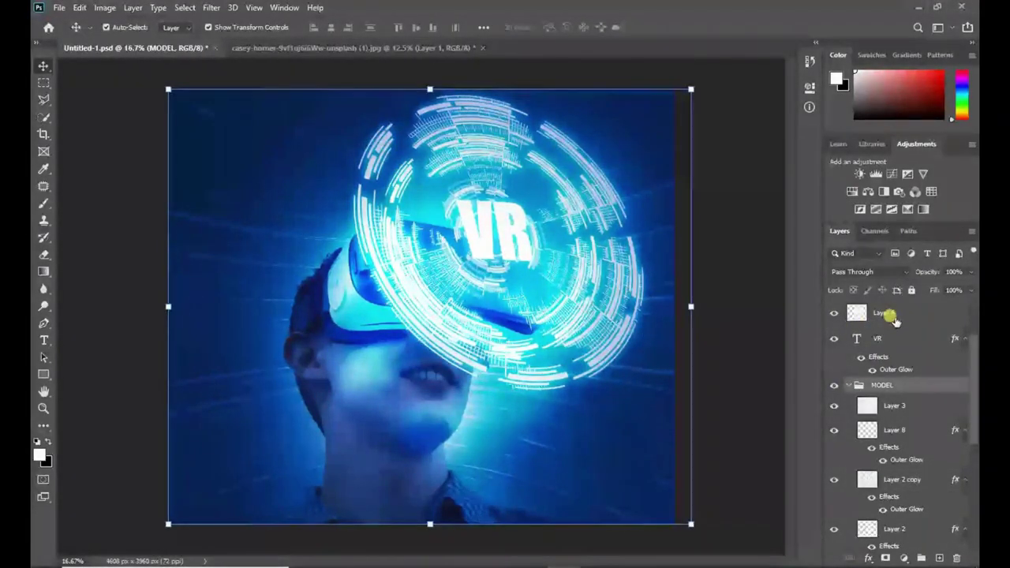
{"action": "left_click", "coordinate": [891, 316]}
{"action": "left_click", "coordinate": [743, 314]}
{"action": "left_click", "coordinate": [848, 385]}
{"action": "left_click", "coordinate": [625, 324]}
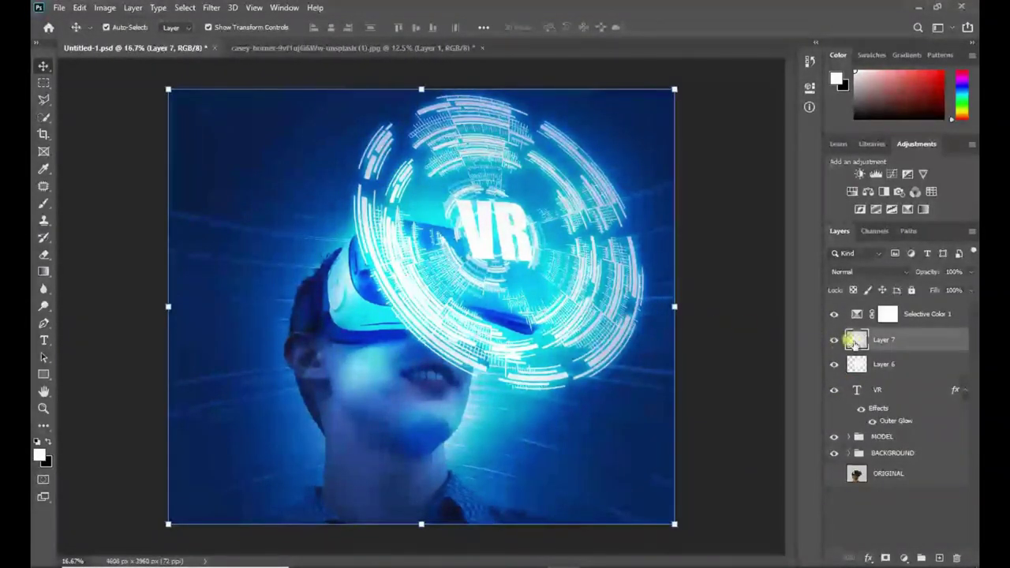
Transform Layer 2 copy in the MODEL group again, pulling its lower-left corner outward to widen the circle's perspective, and apply it
{"action": "left_click", "coordinate": [849, 437]}
{"action": "scroll", "coordinate": [940, 450], "scroll_direction": "down", "scroll_amount": 1}
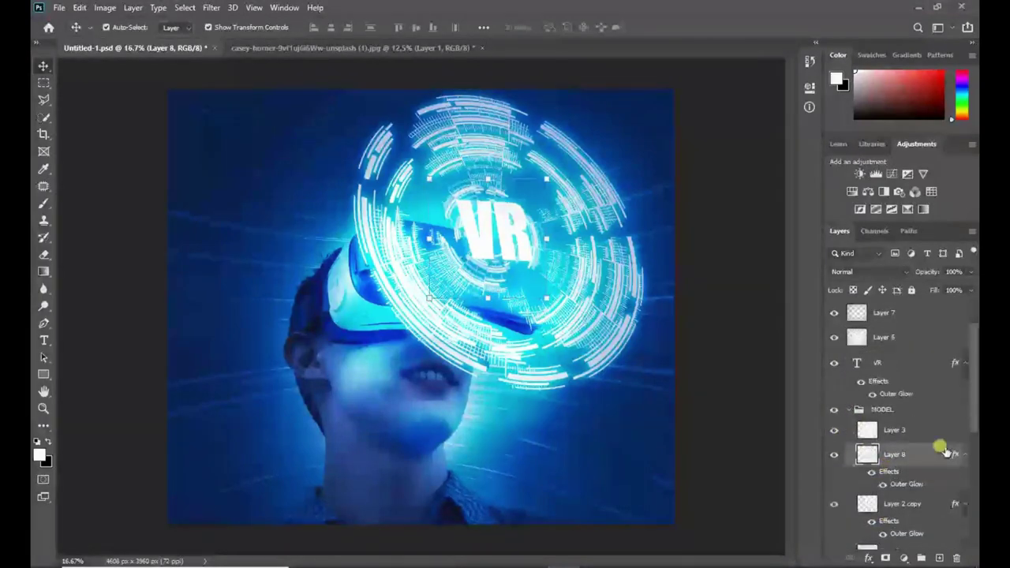
{"action": "left_click", "coordinate": [915, 477]}
{"action": "left_click_drag", "start_coordinate": [641, 93], "coordinate": [638, 98]}
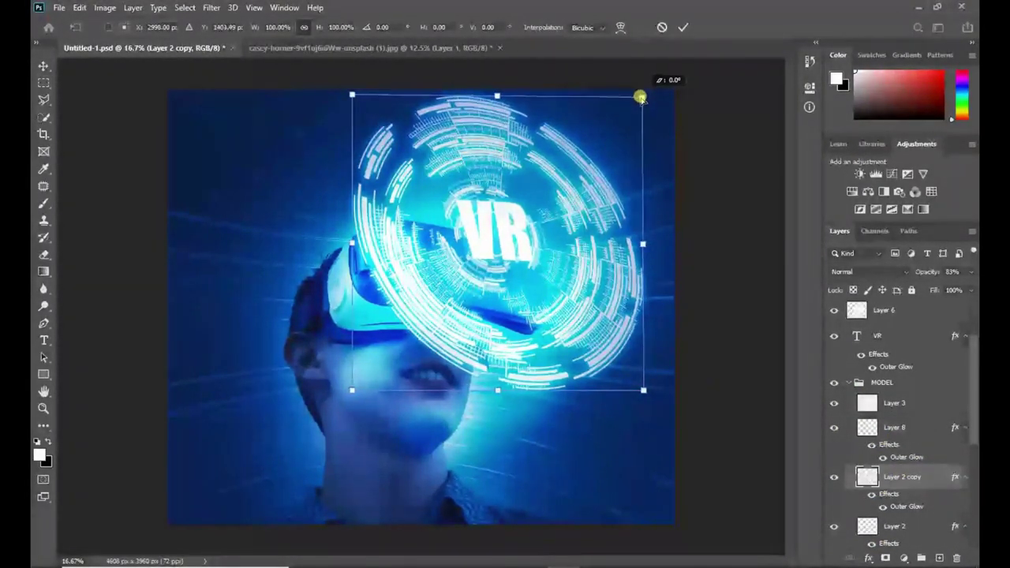
{"action": "mouse_move", "coordinate": [609, 203]}
{"action": "left_mouse_down"}
{"action": "mouse_move", "coordinate": [621, 192]}
{"action": "mouse_move", "coordinate": [609, 206]}
{"action": "mouse_move", "coordinate": [619, 203]}
{"action": "left_mouse_up"}
{"action": "left_click_drag", "start_coordinate": [350, 384], "coordinate": [323, 415]}
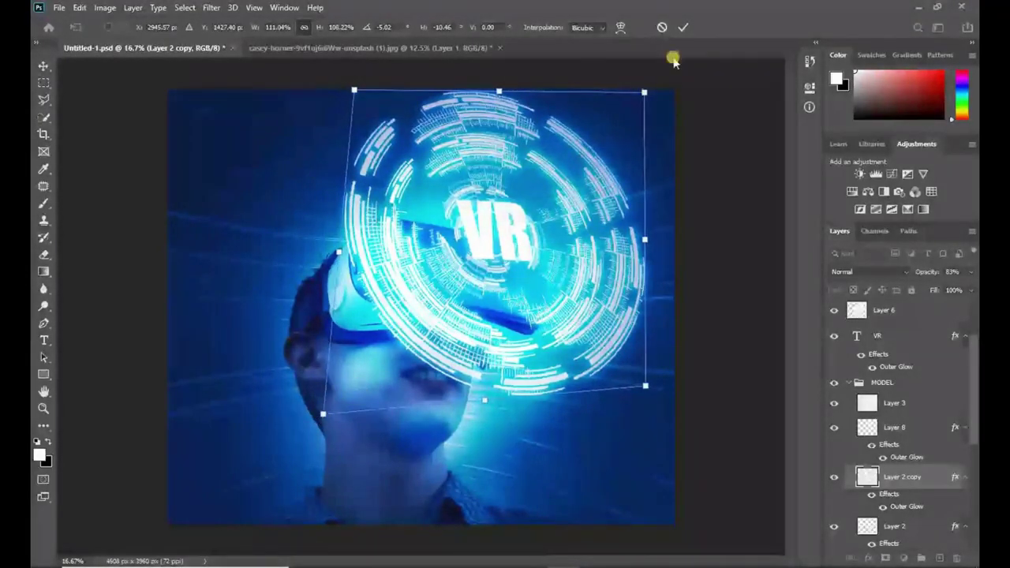
{"action": "left_click", "coordinate": [679, 212]}
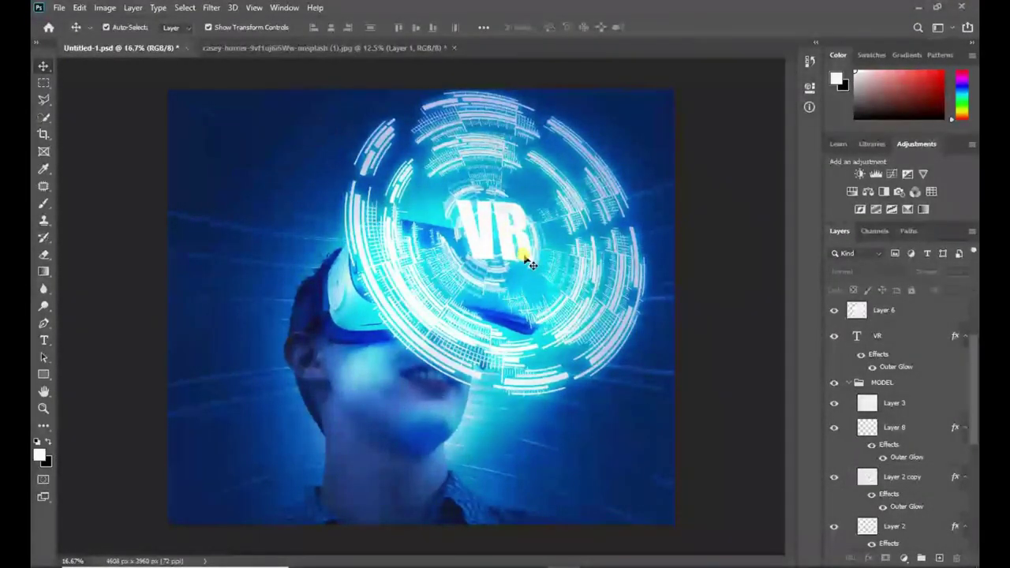
Collapse the MODEL group and group everything from Selective Color 1 down to BACKGROUND into a new group named EDIT
{"action": "left_click", "coordinate": [848, 382]}
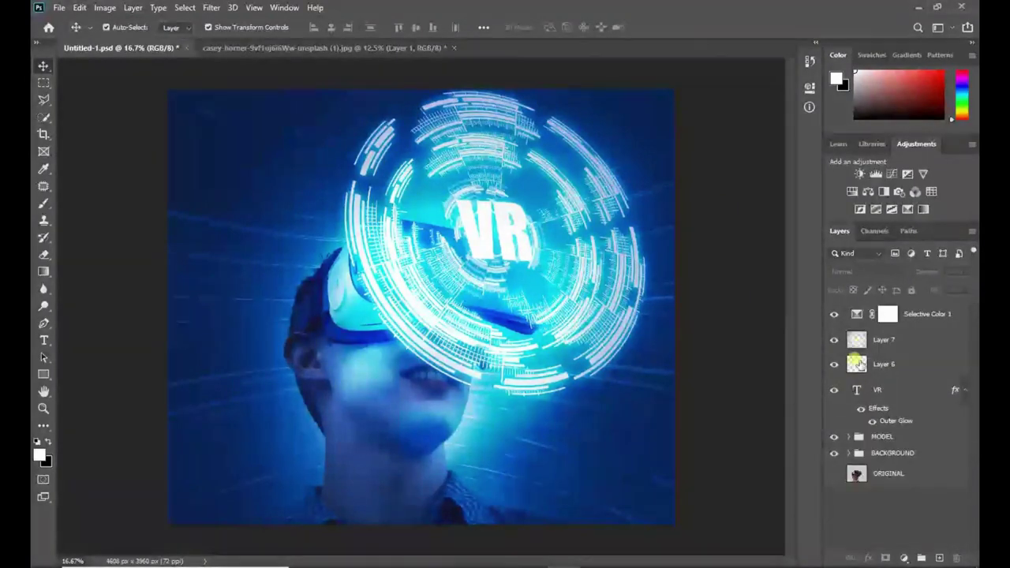
{"action": "left_click", "coordinate": [911, 451], "text": "shift"}
{"action": "right_click", "coordinate": [911, 451]}
{"action": "left_click", "coordinate": [827, 103]}
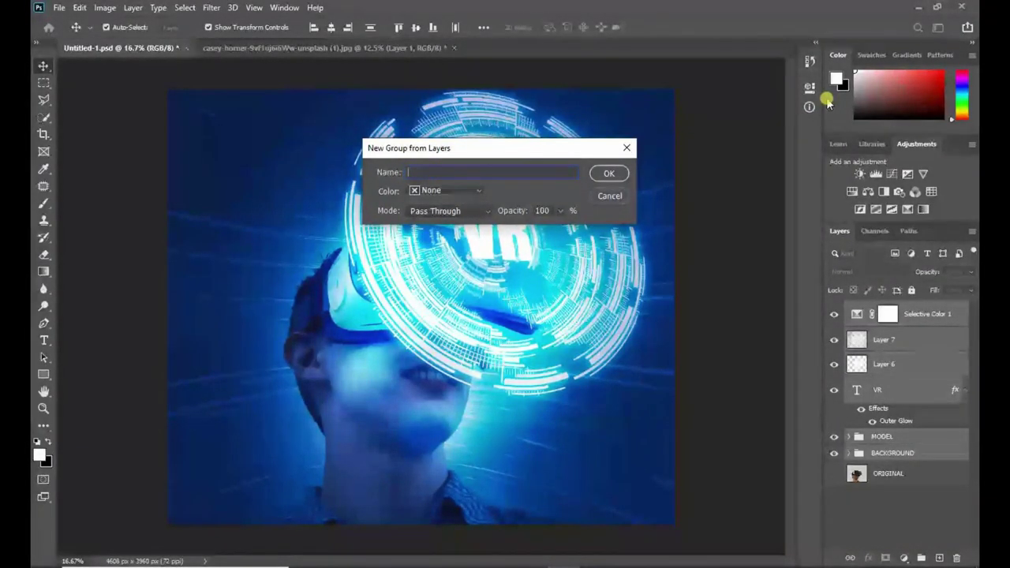
{"action": "type", "text": "EDIT"}
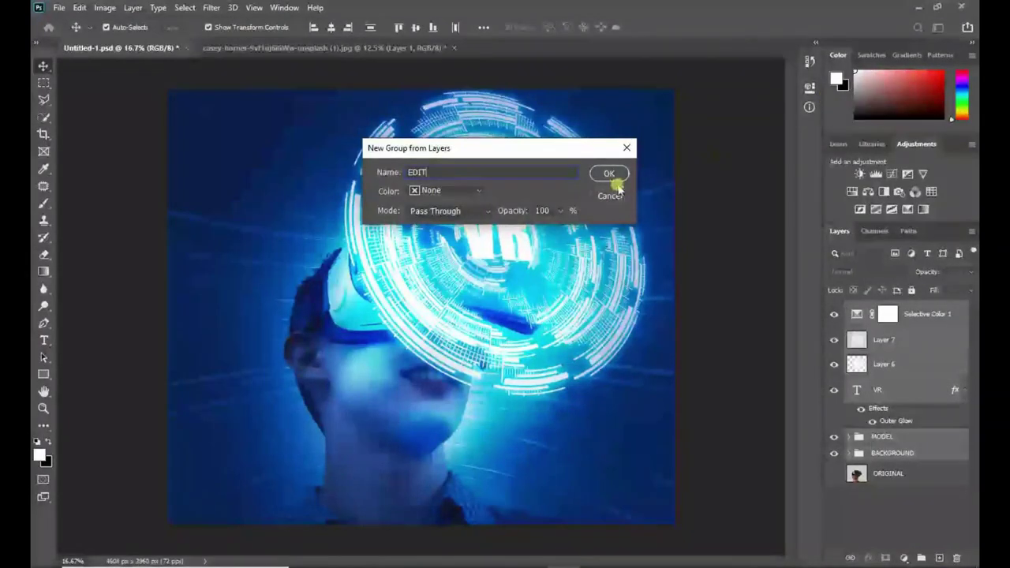
{"action": "left_click", "coordinate": [608, 173]}
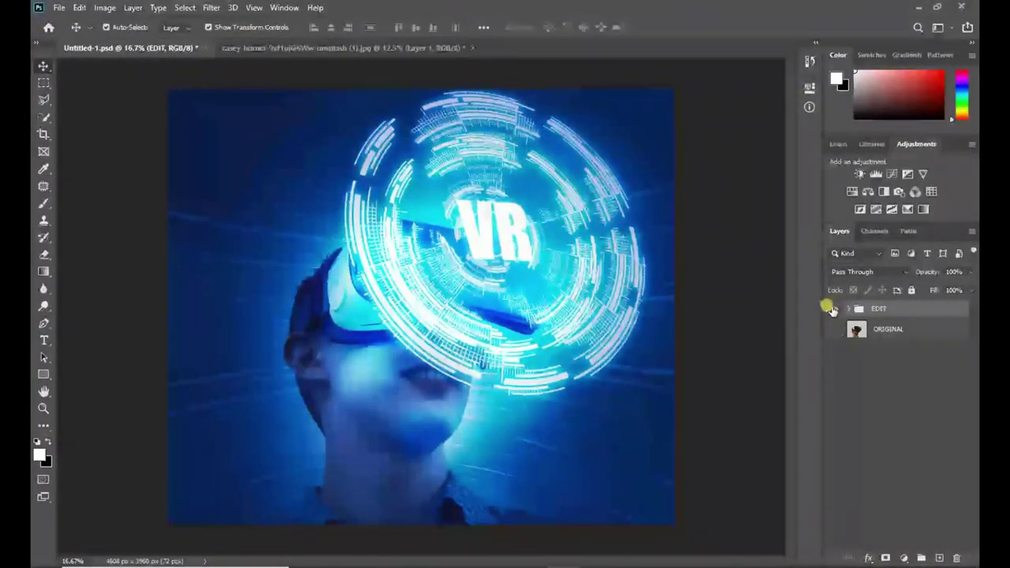
Toggle the EDIT group's visibility to compare the composite with the original photo, and inspect the result up close and as a whole
{"action": "left_click", "coordinate": [834, 309]}
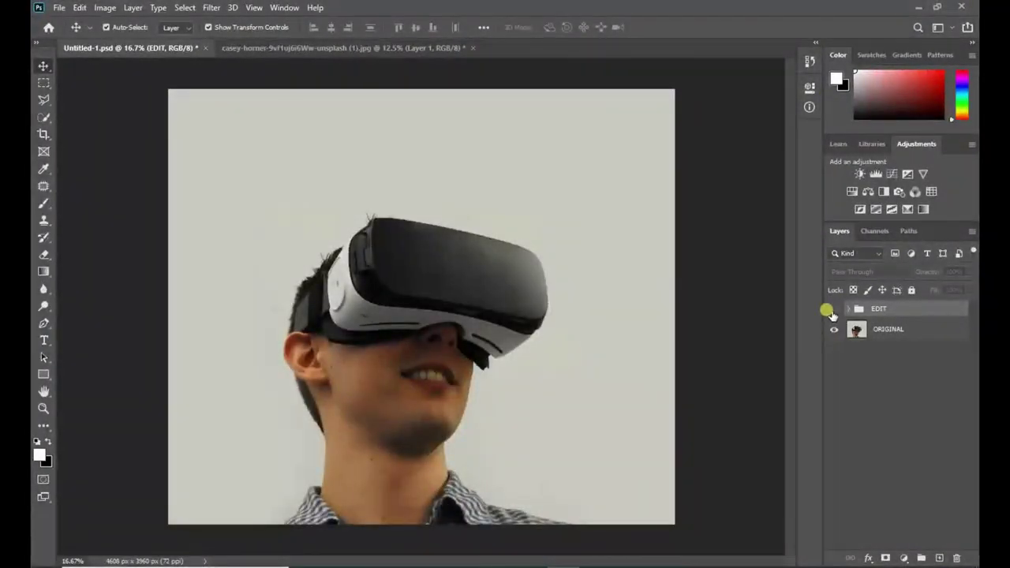
{"action": "left_click", "coordinate": [834, 309]}
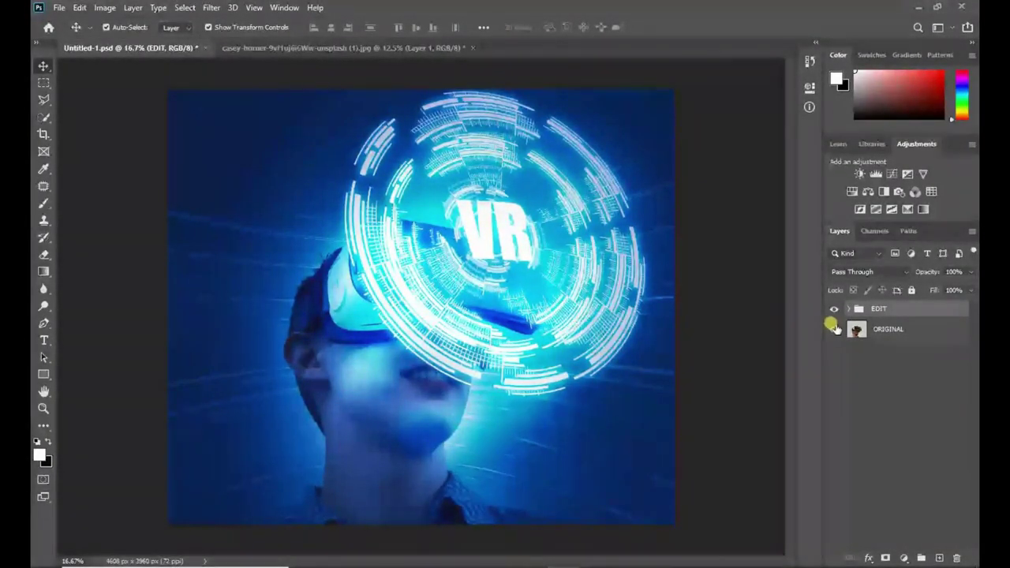
{"action": "scroll", "coordinate": [676, 383], "scroll_direction": "up", "scroll_amount": 5}
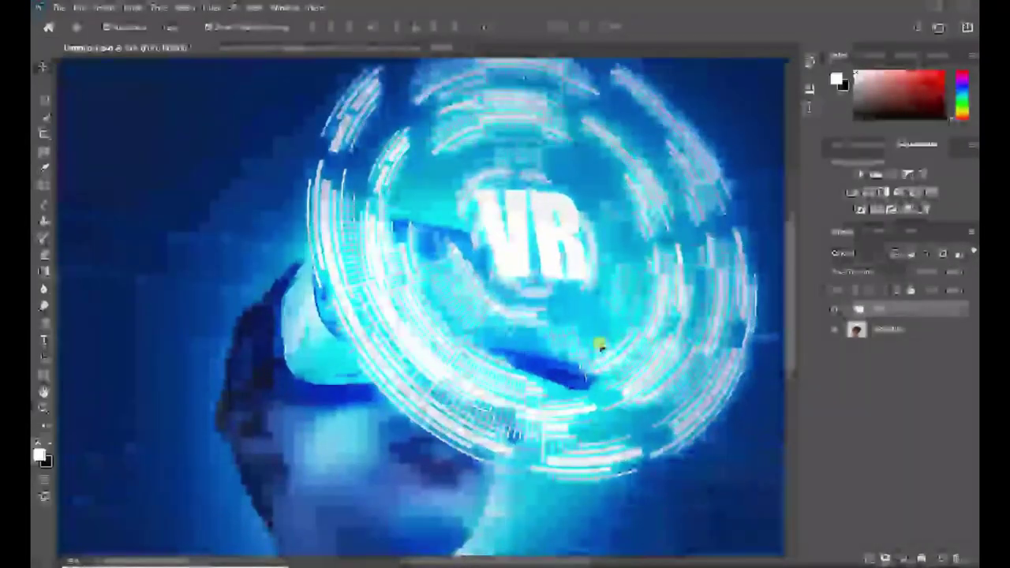
{"action": "scroll", "coordinate": [592, 314], "scroll_direction": "down", "scroll_amount": 5}
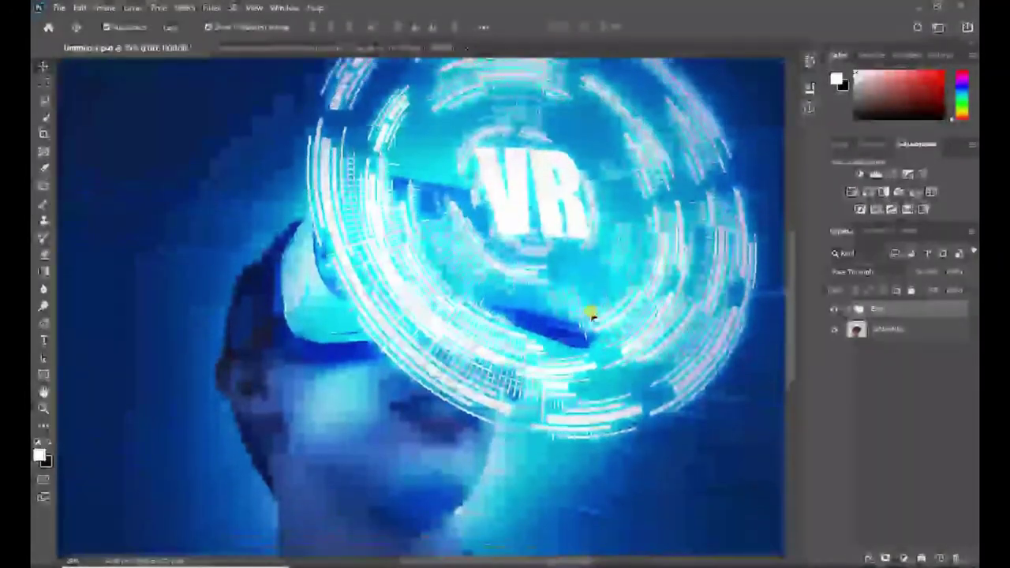
{"action": "scroll", "coordinate": [592, 314], "scroll_direction": "down", "scroll_amount": 2}
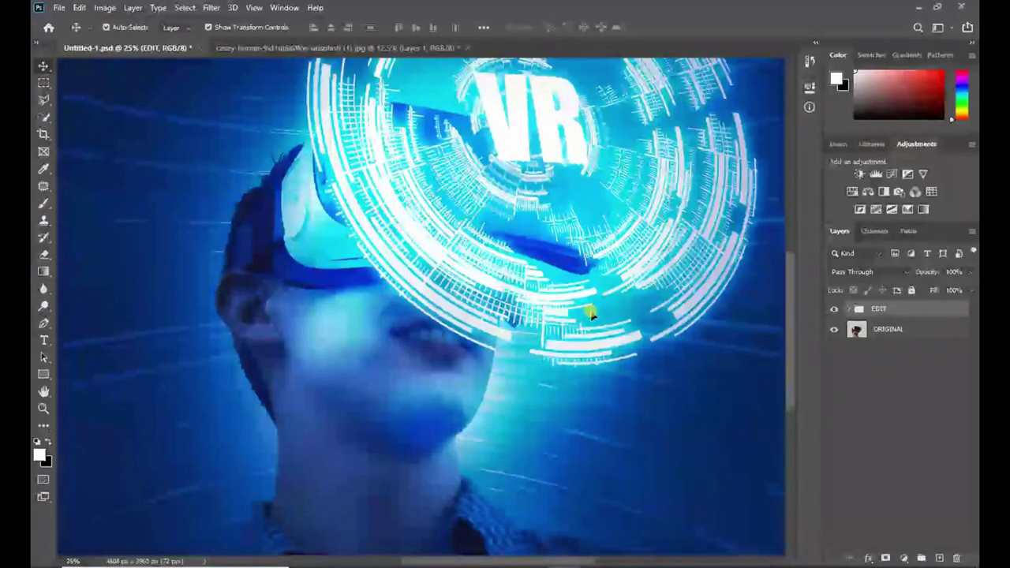
{"action": "left_click_drag", "start_coordinate": [792, 364], "coordinate": [800, 385]}
{"action": "key", "text": "ctrl+0"}
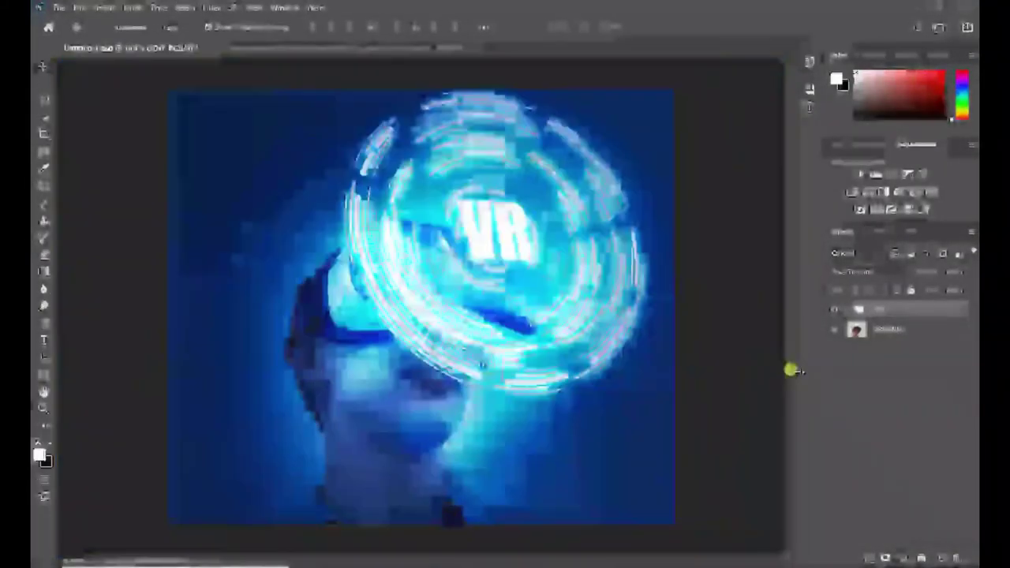